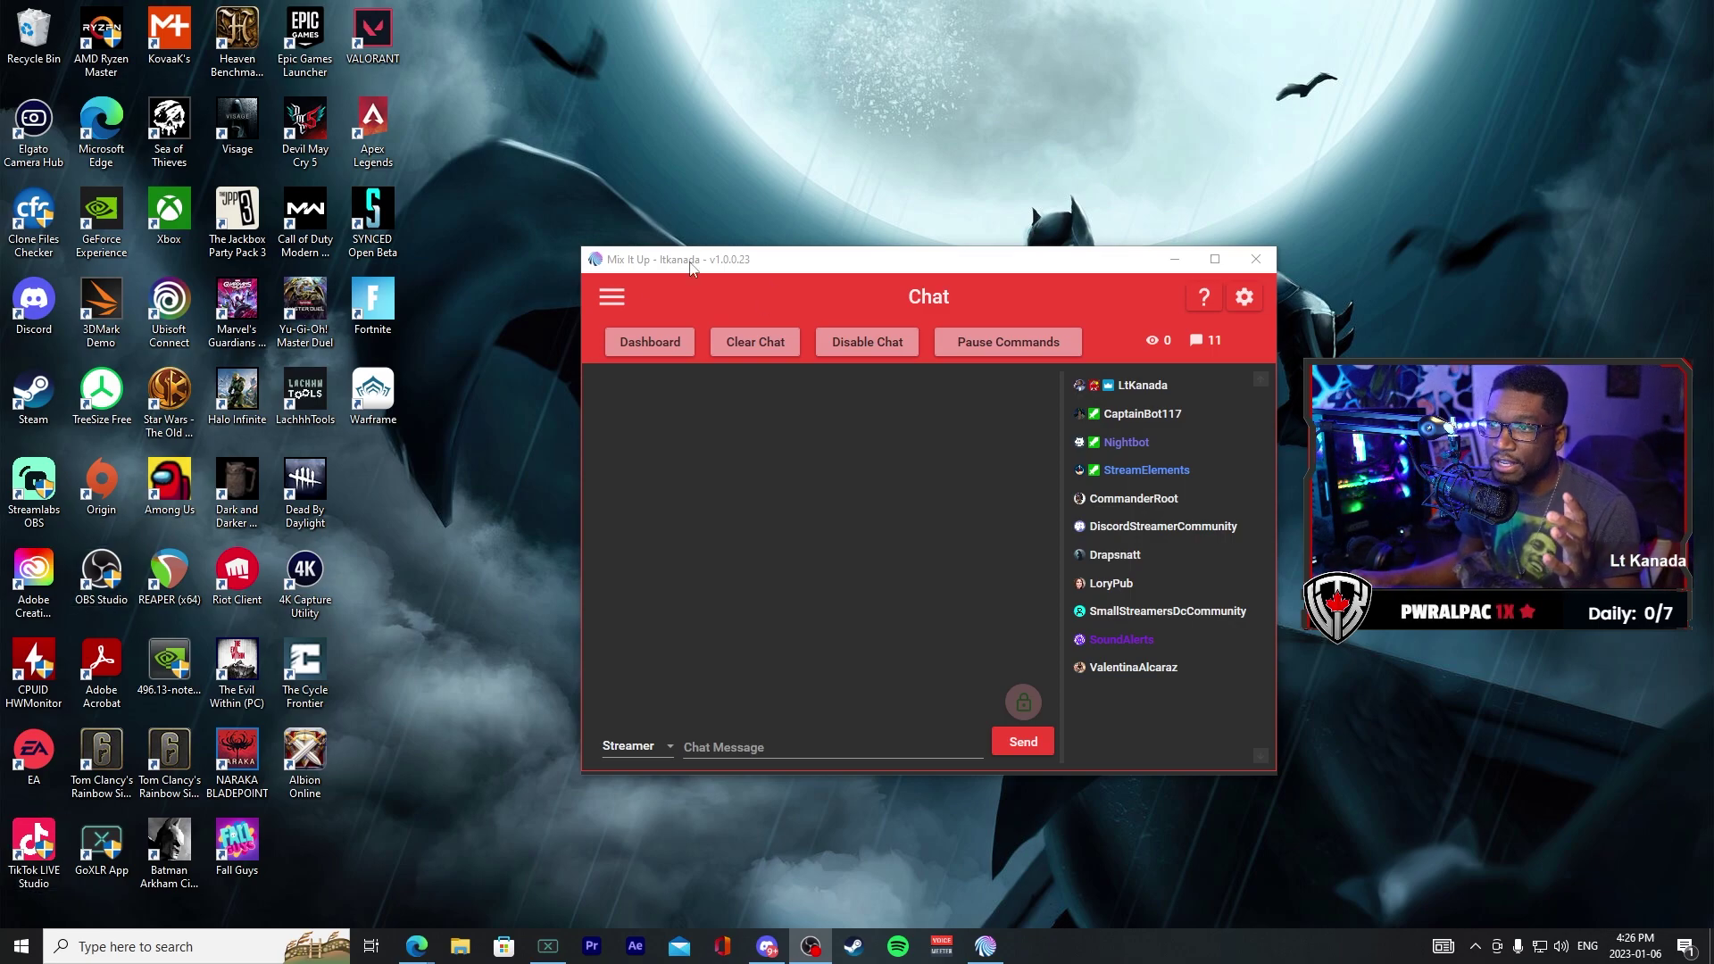
Step: Bring Mix It Up to the front and go to the Events page from the main navigation menu
left_click(616, 302)
left_click(616, 302)
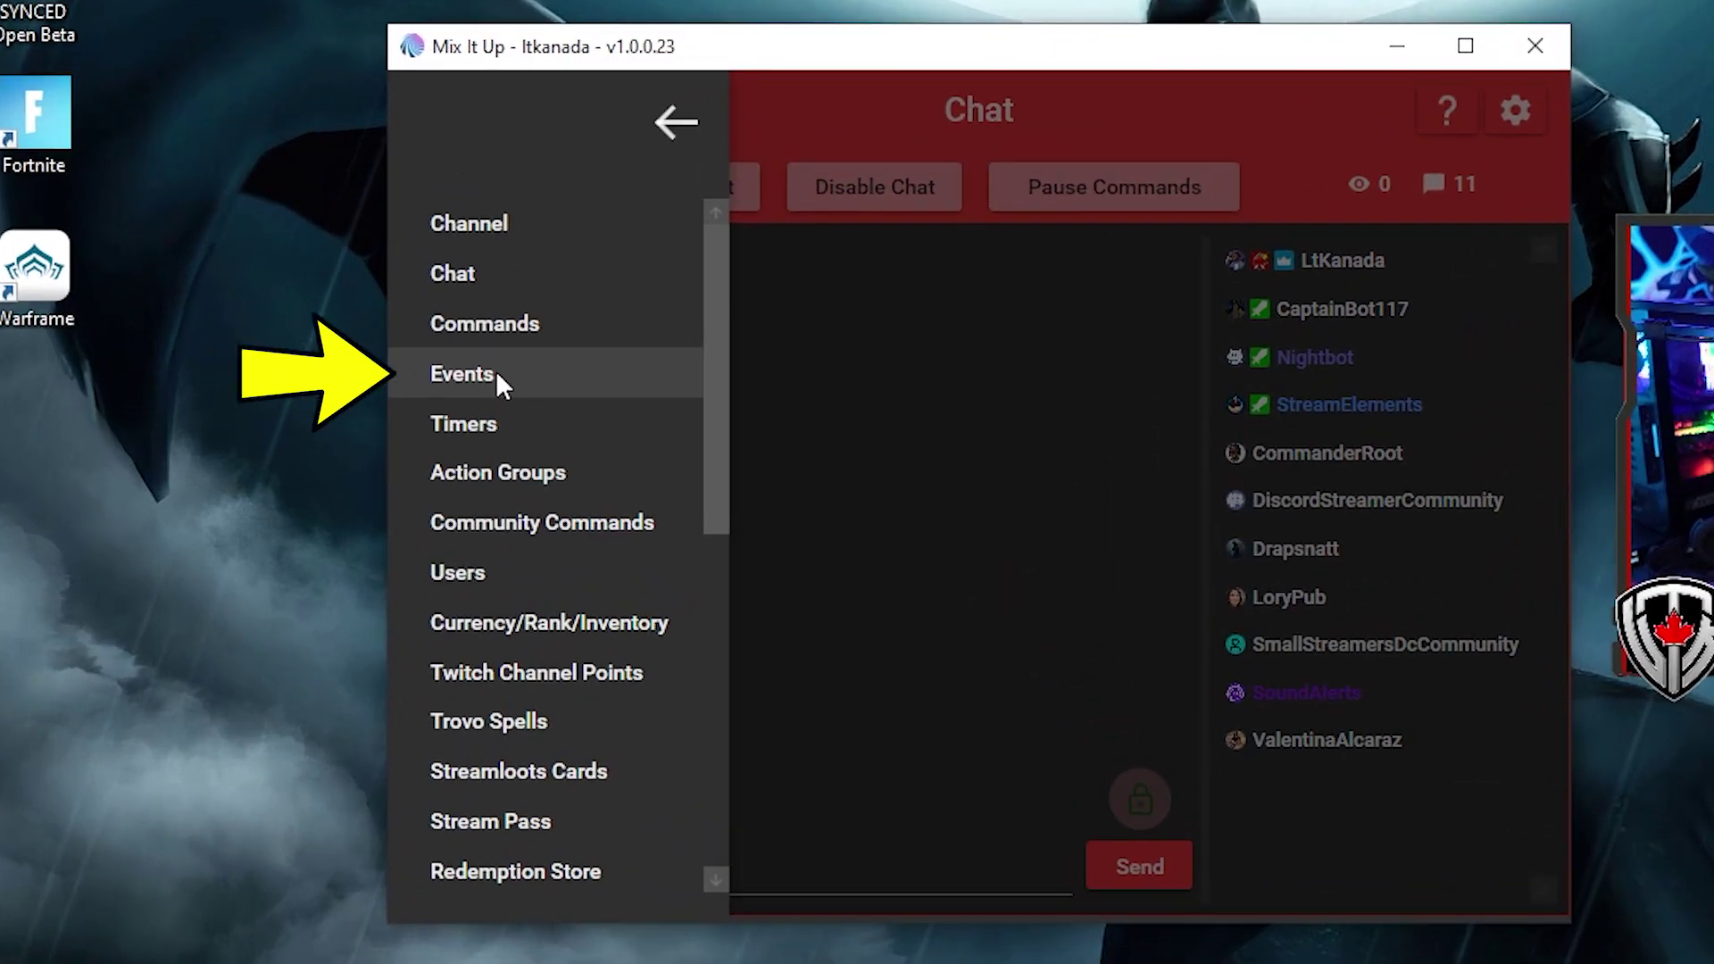
left_click(504, 380)
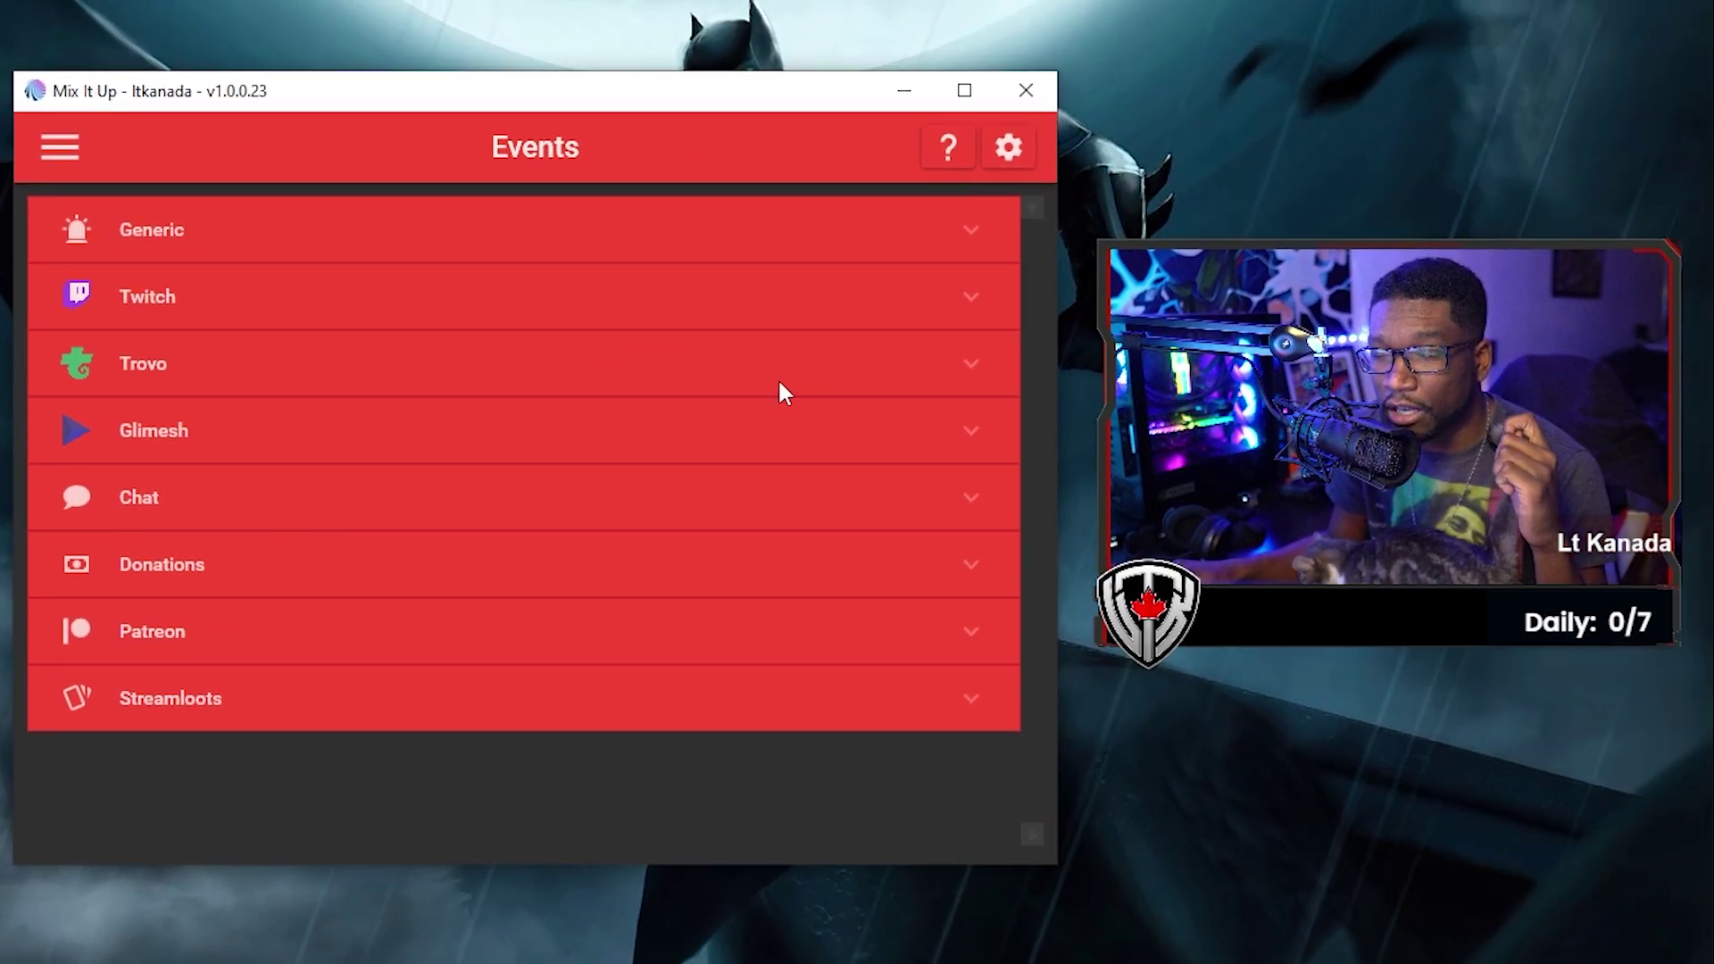
Step: Expand the Twitch event category and scroll through its events and commands
left_click(915, 308)
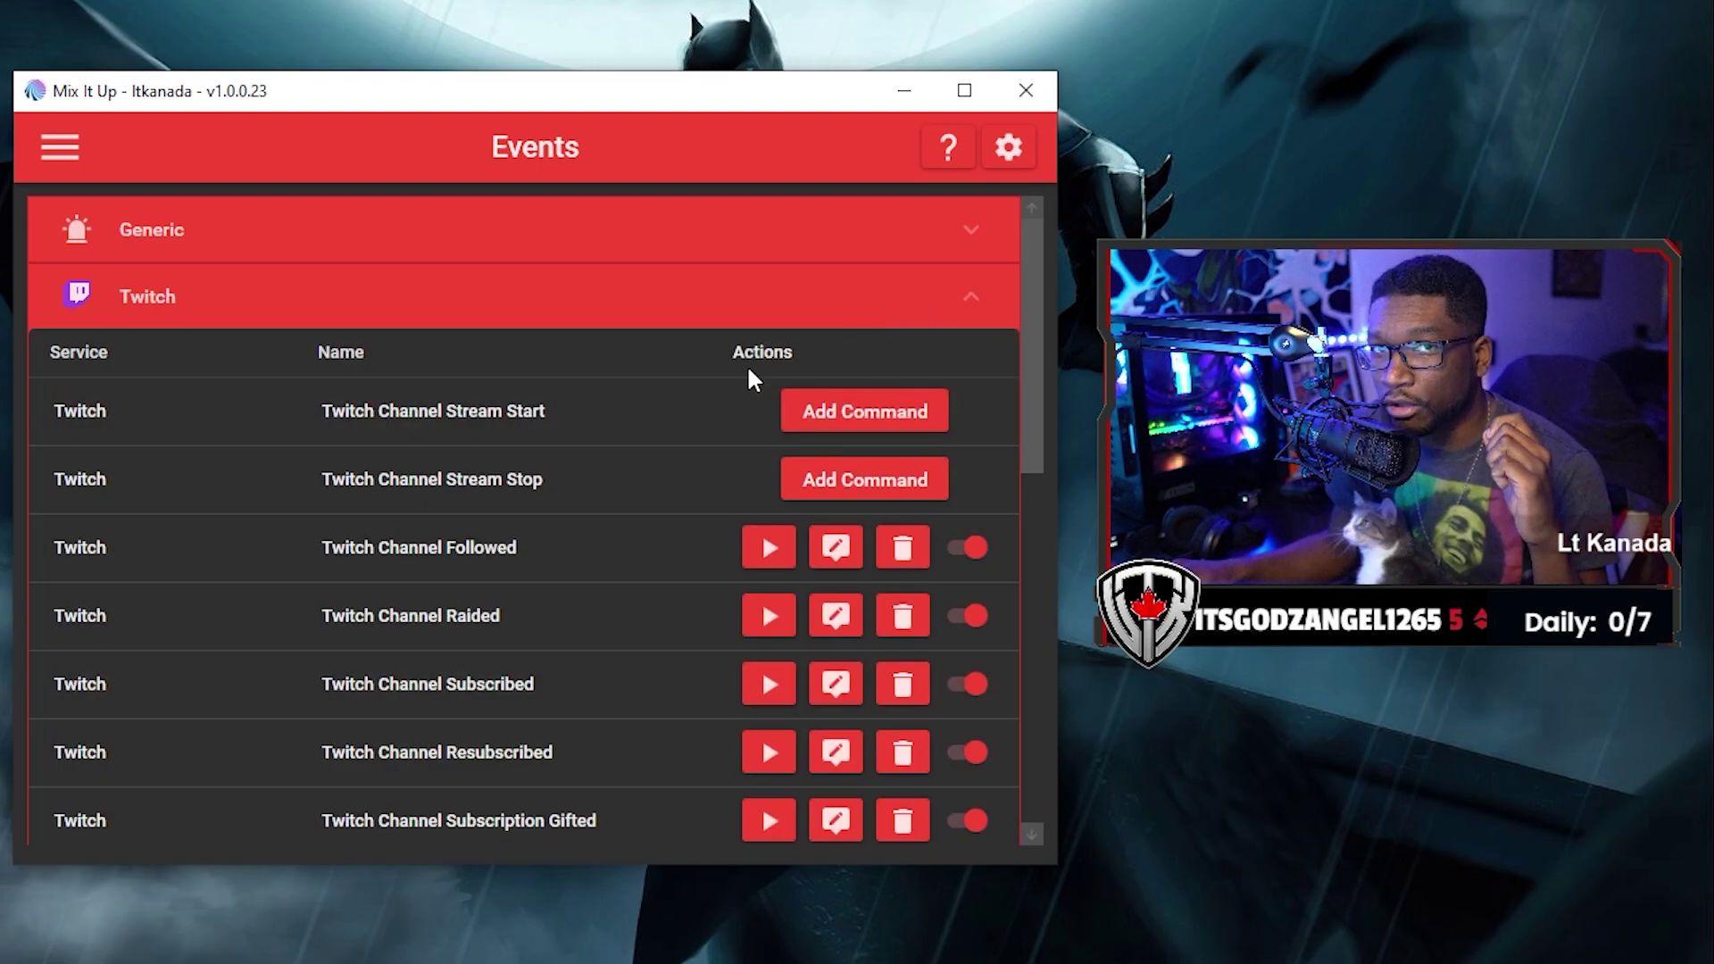
scroll(554, 473, "down", 1)
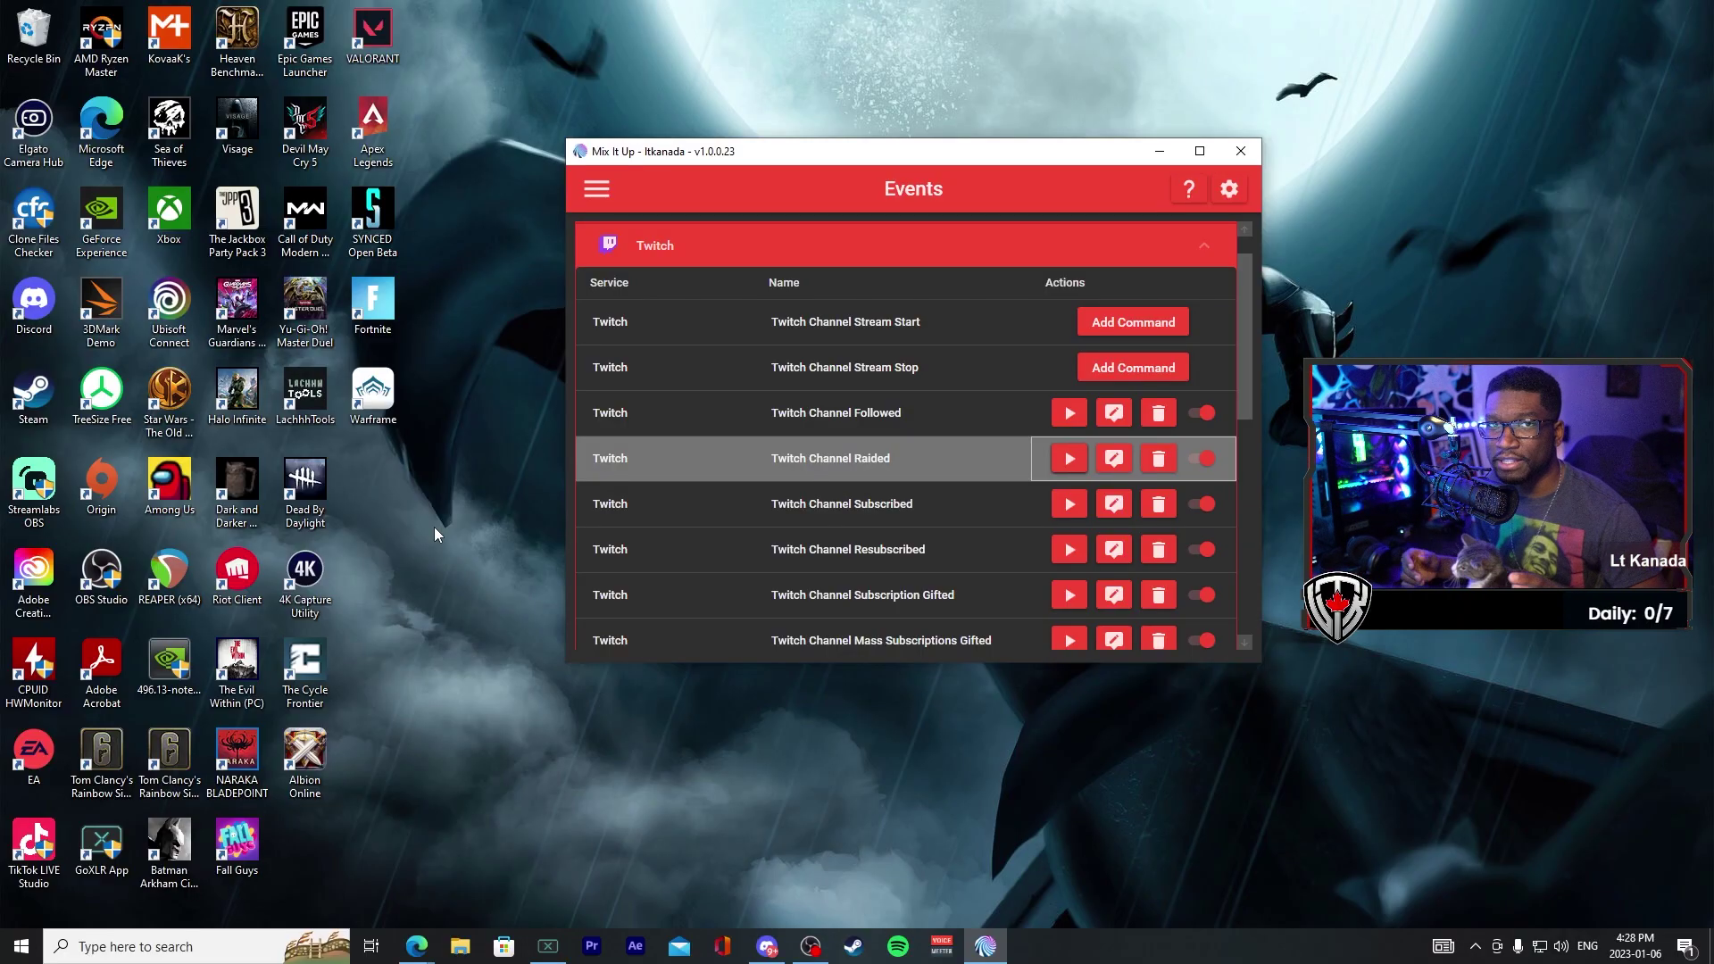
Step: Open the Twitch Channel Raided command and scroll through its existing actions
left_click(1108, 459)
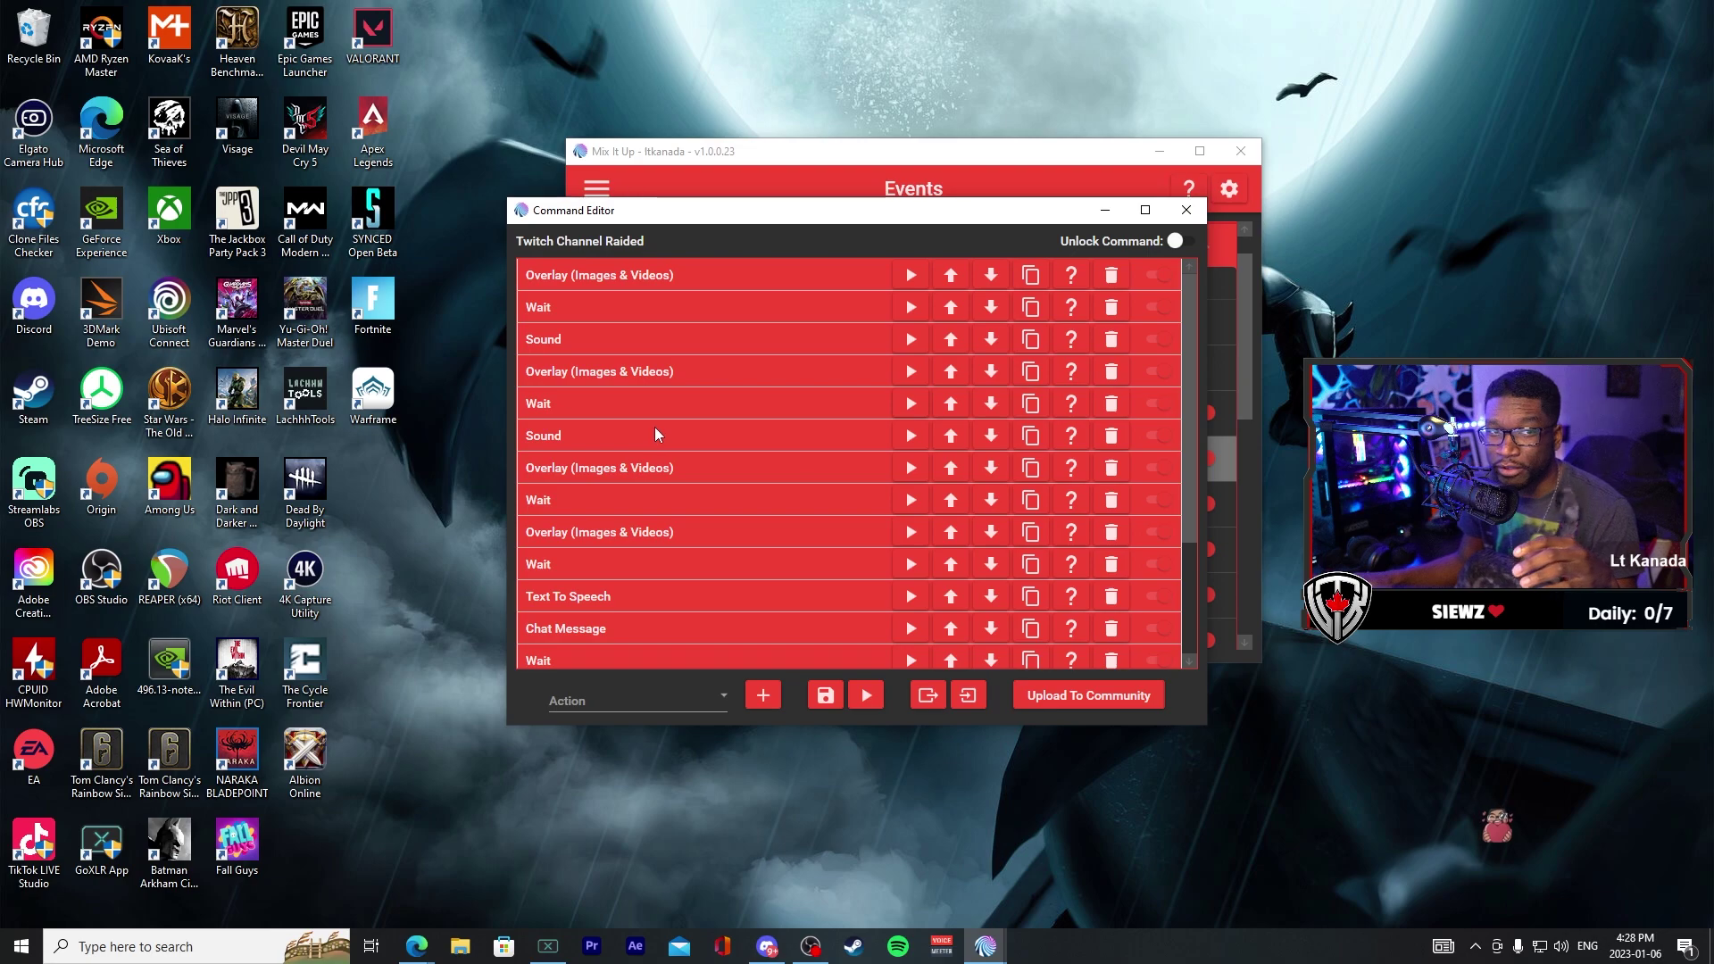
scroll(650, 435, "down", 3)
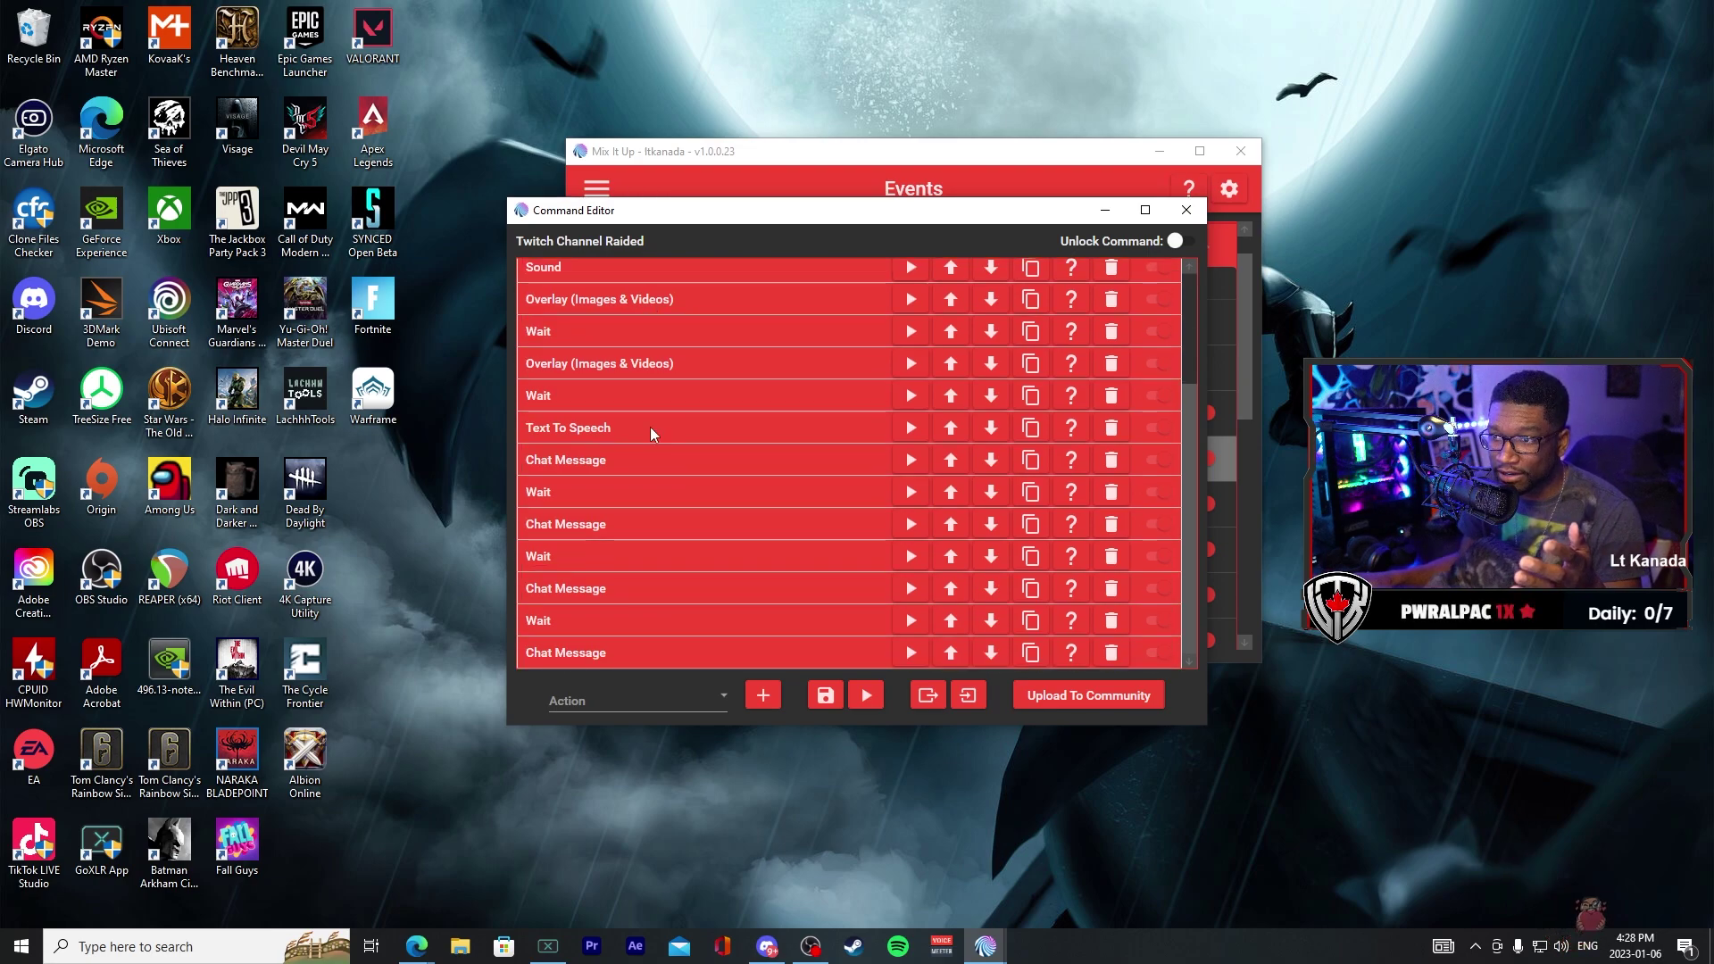
scroll(651, 427, "up", 3)
scroll(650, 427, "down", 3)
scroll(649, 431, "up", 3)
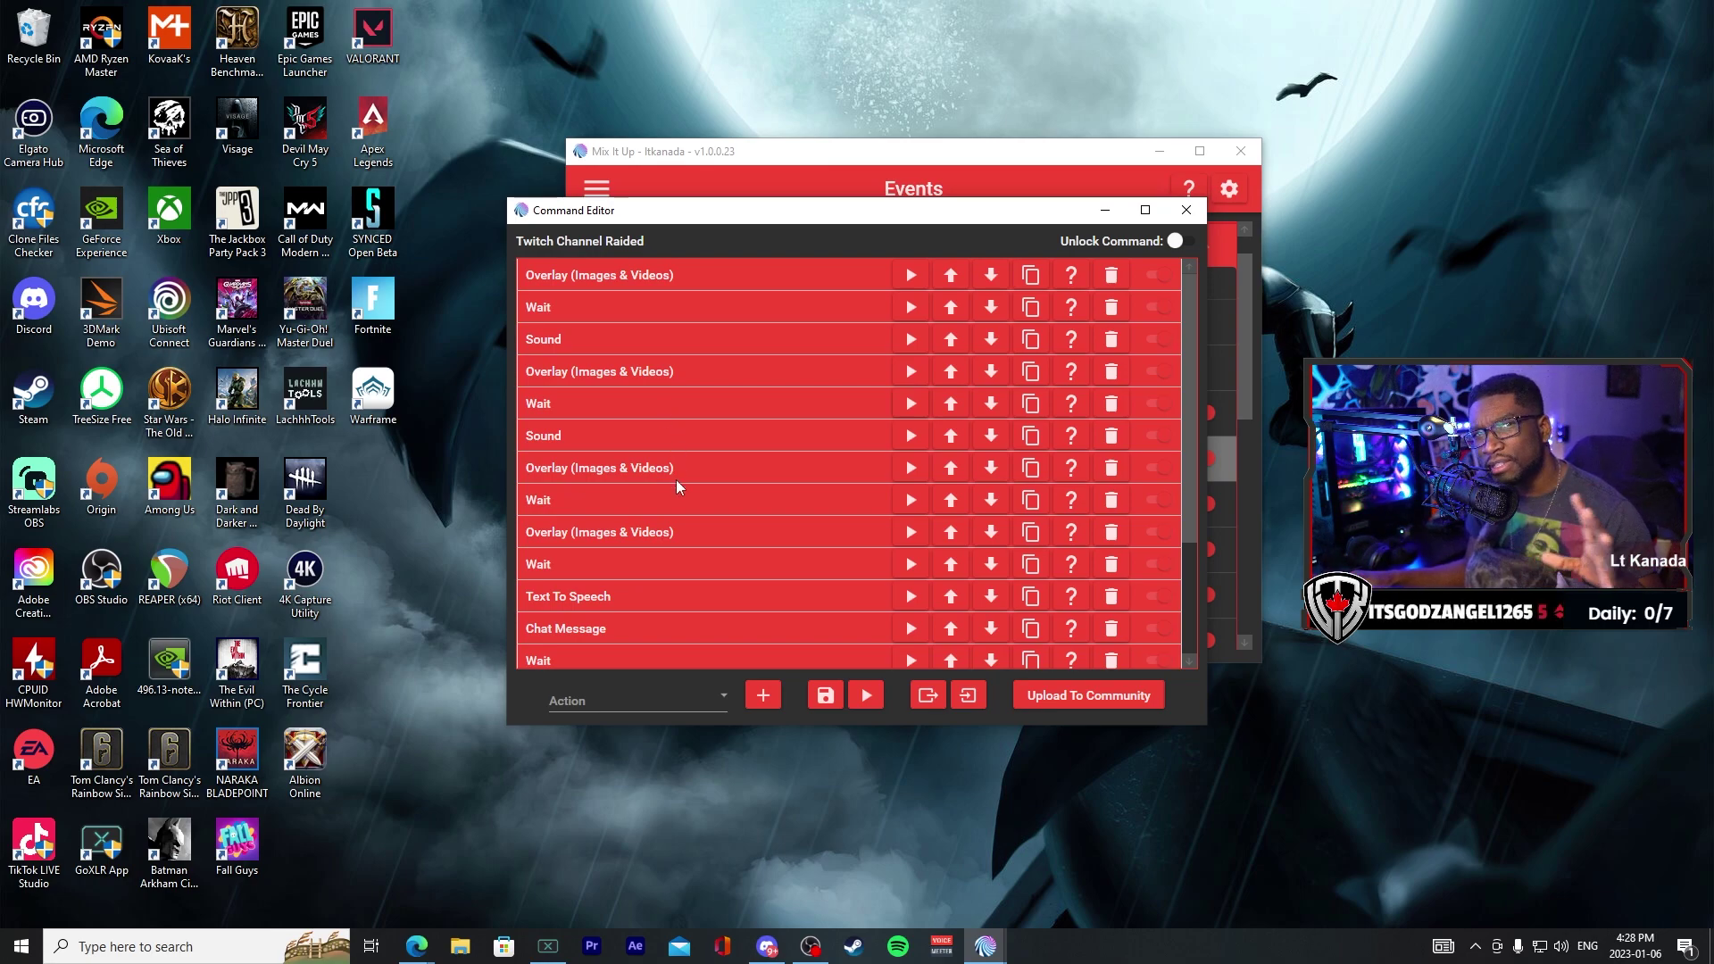
scroll(652, 496, "down", 3)
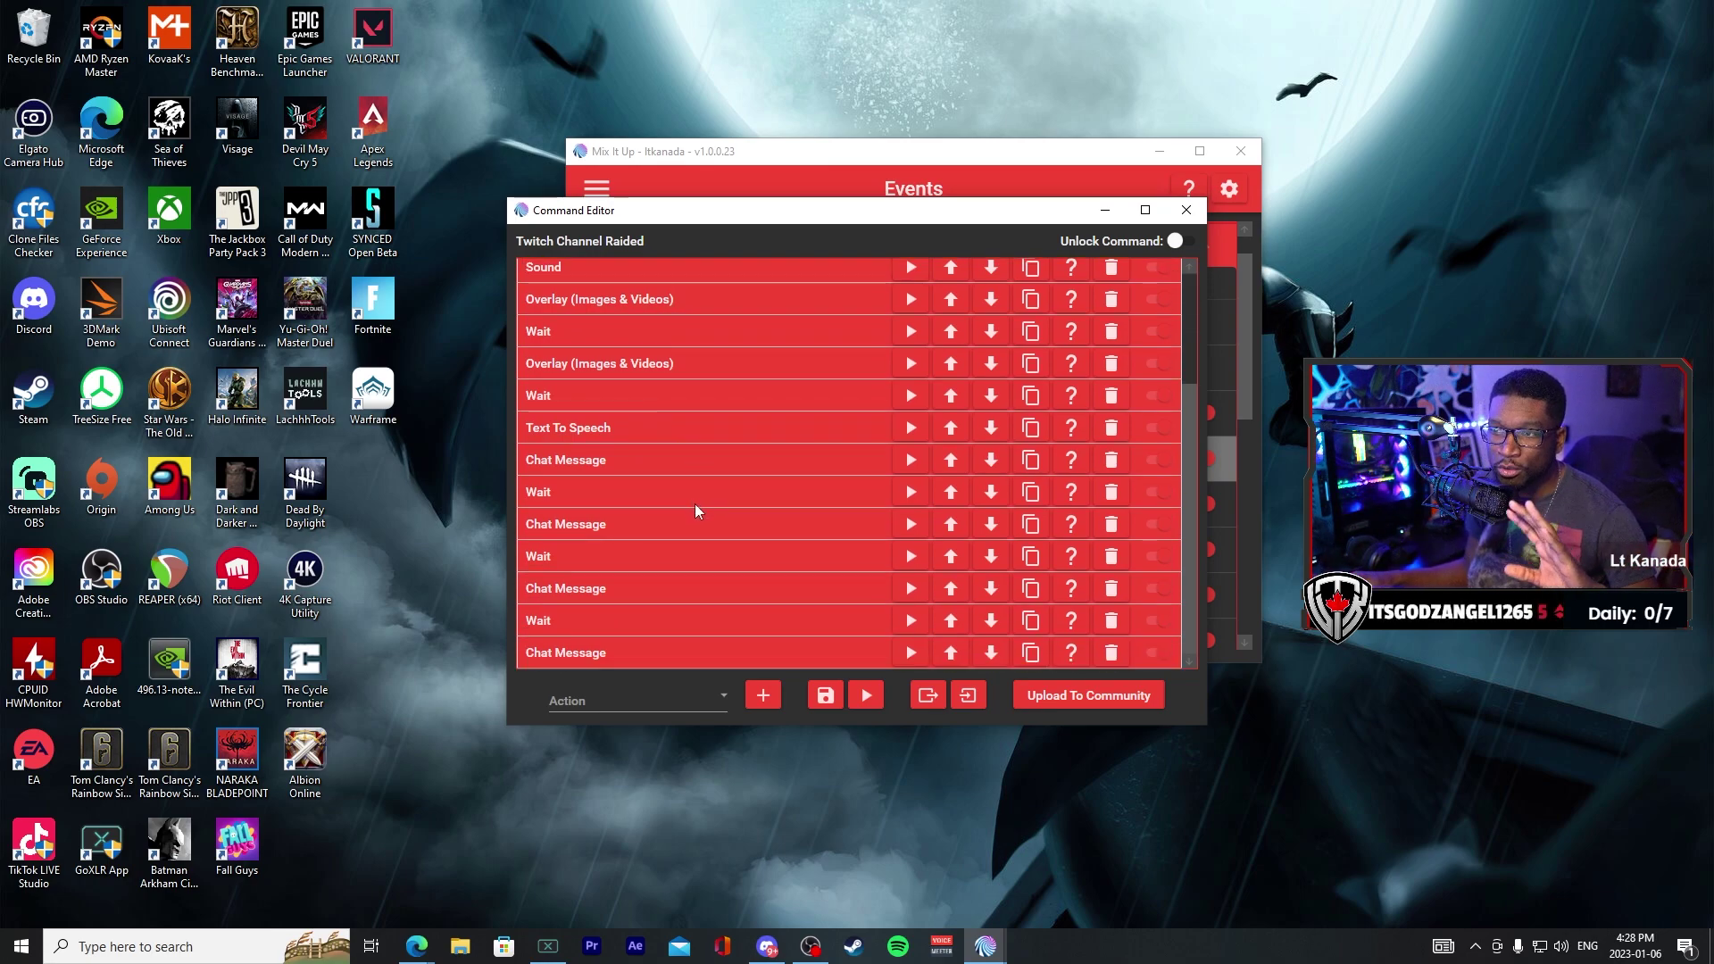
scroll(695, 504, "up", 3)
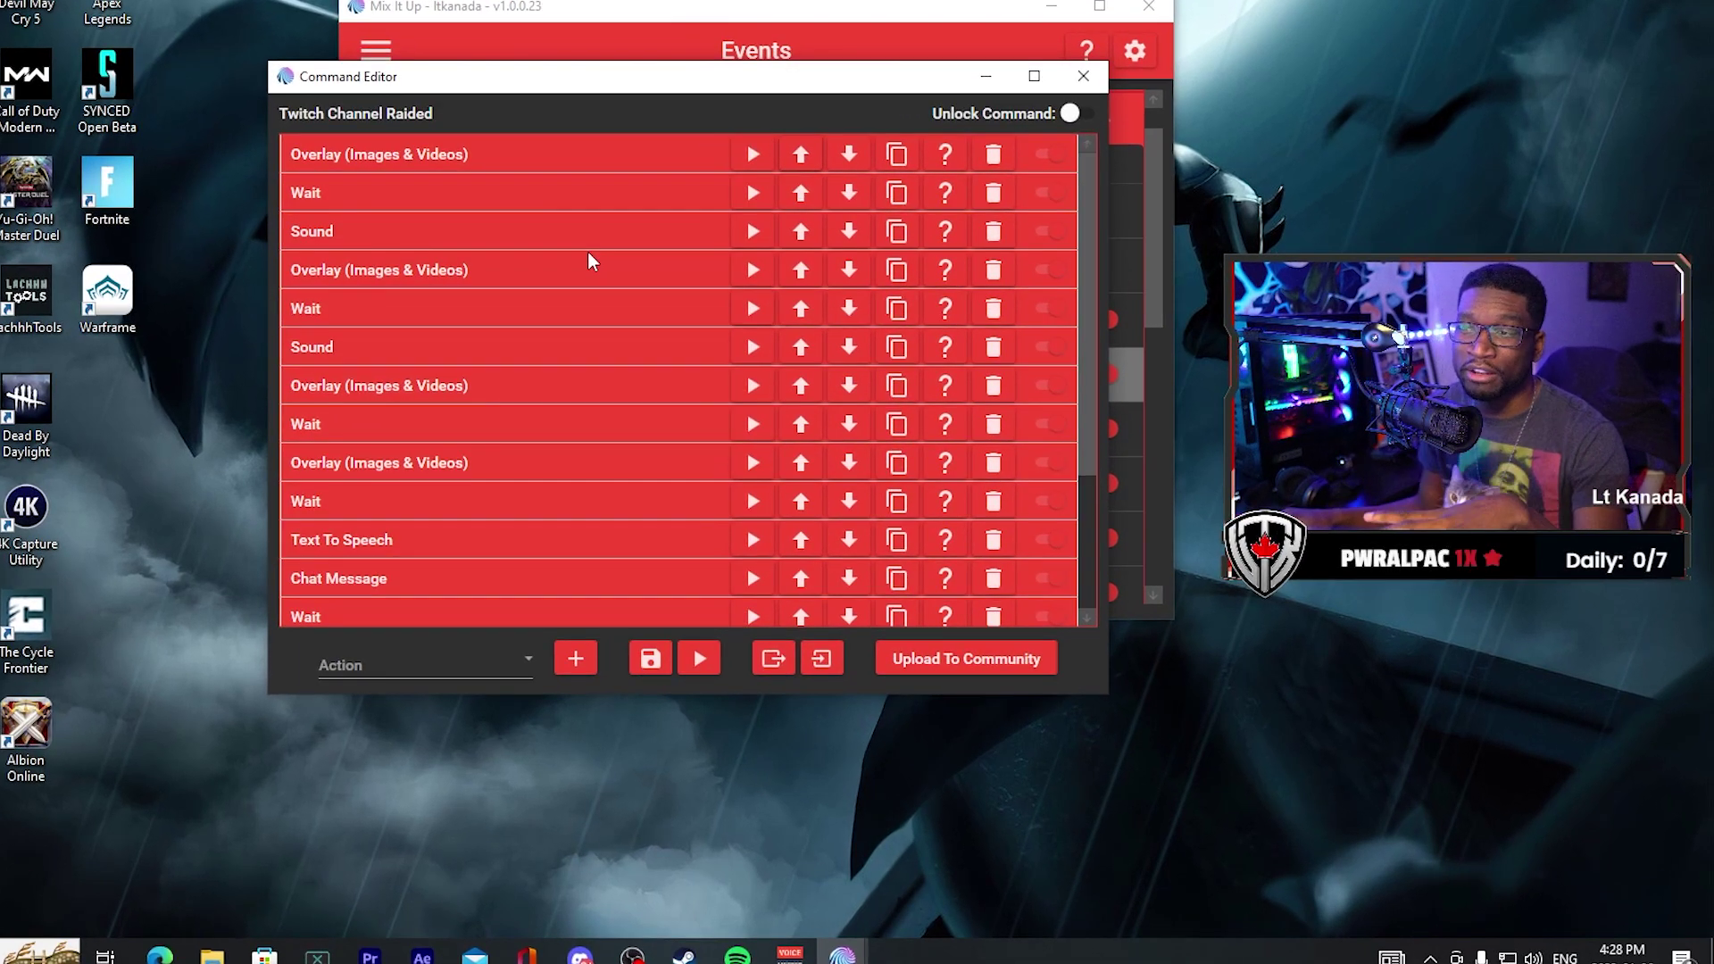
scroll(588, 259, "down", 3)
scroll(585, 313, "up", 3)
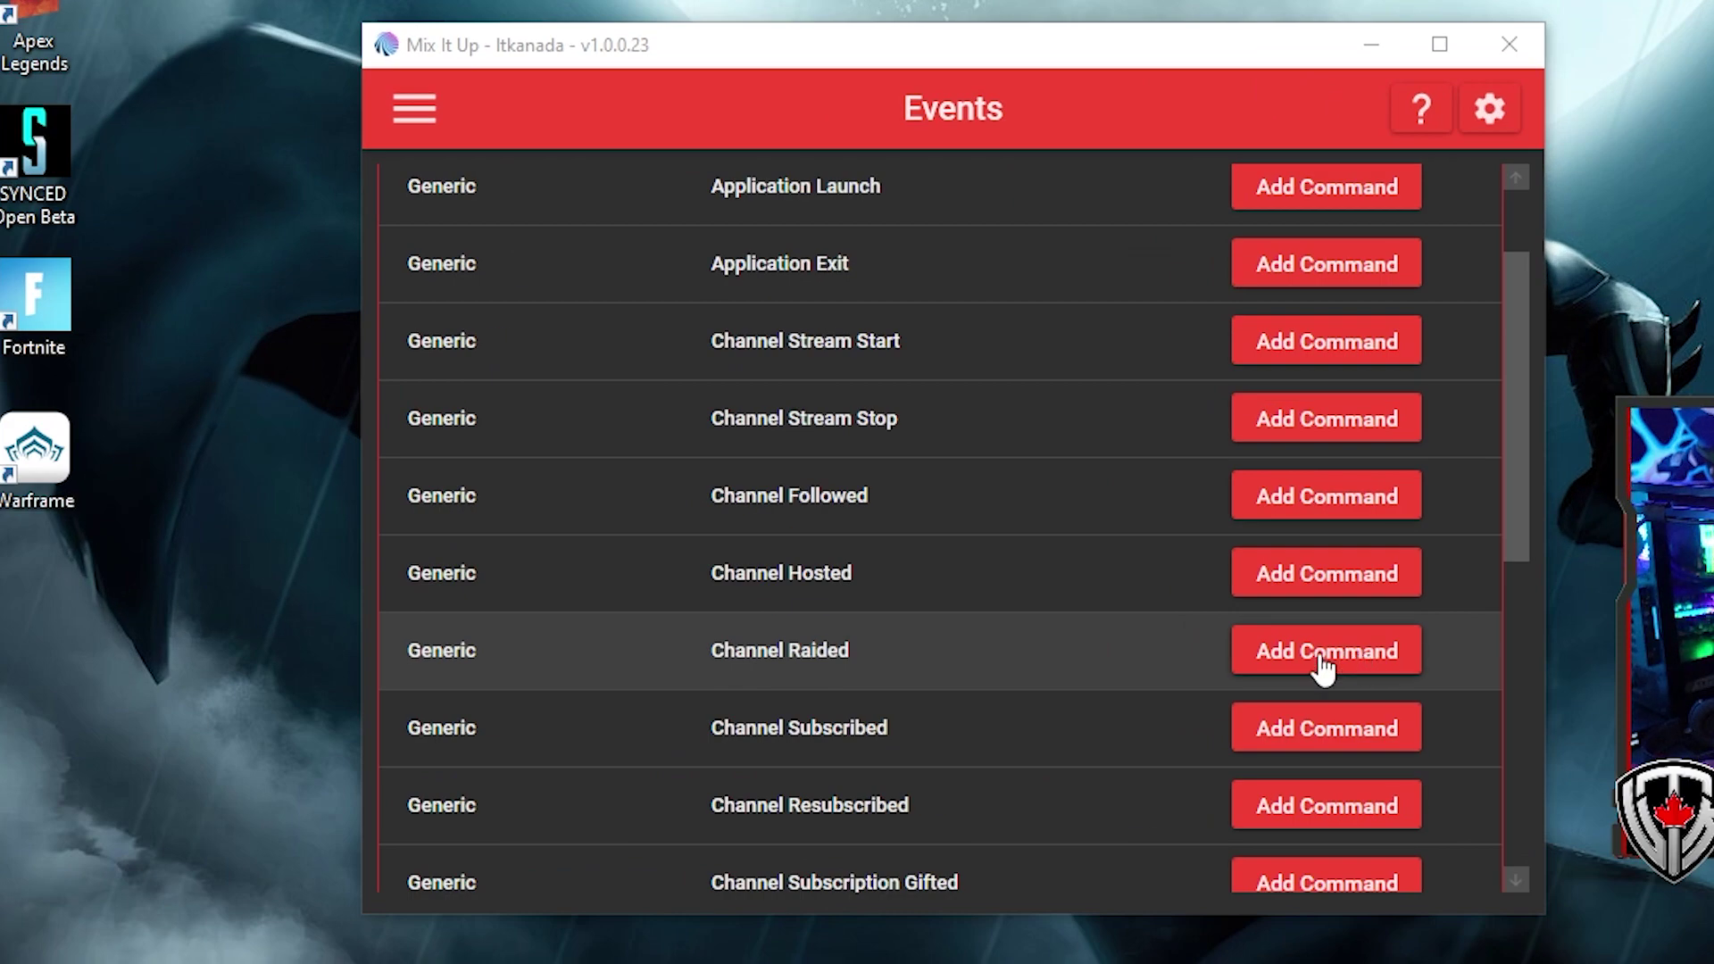
Step: Create a new Generic Channel Raided command and browse the action types, keeping Chat Message
left_click(1325, 656)
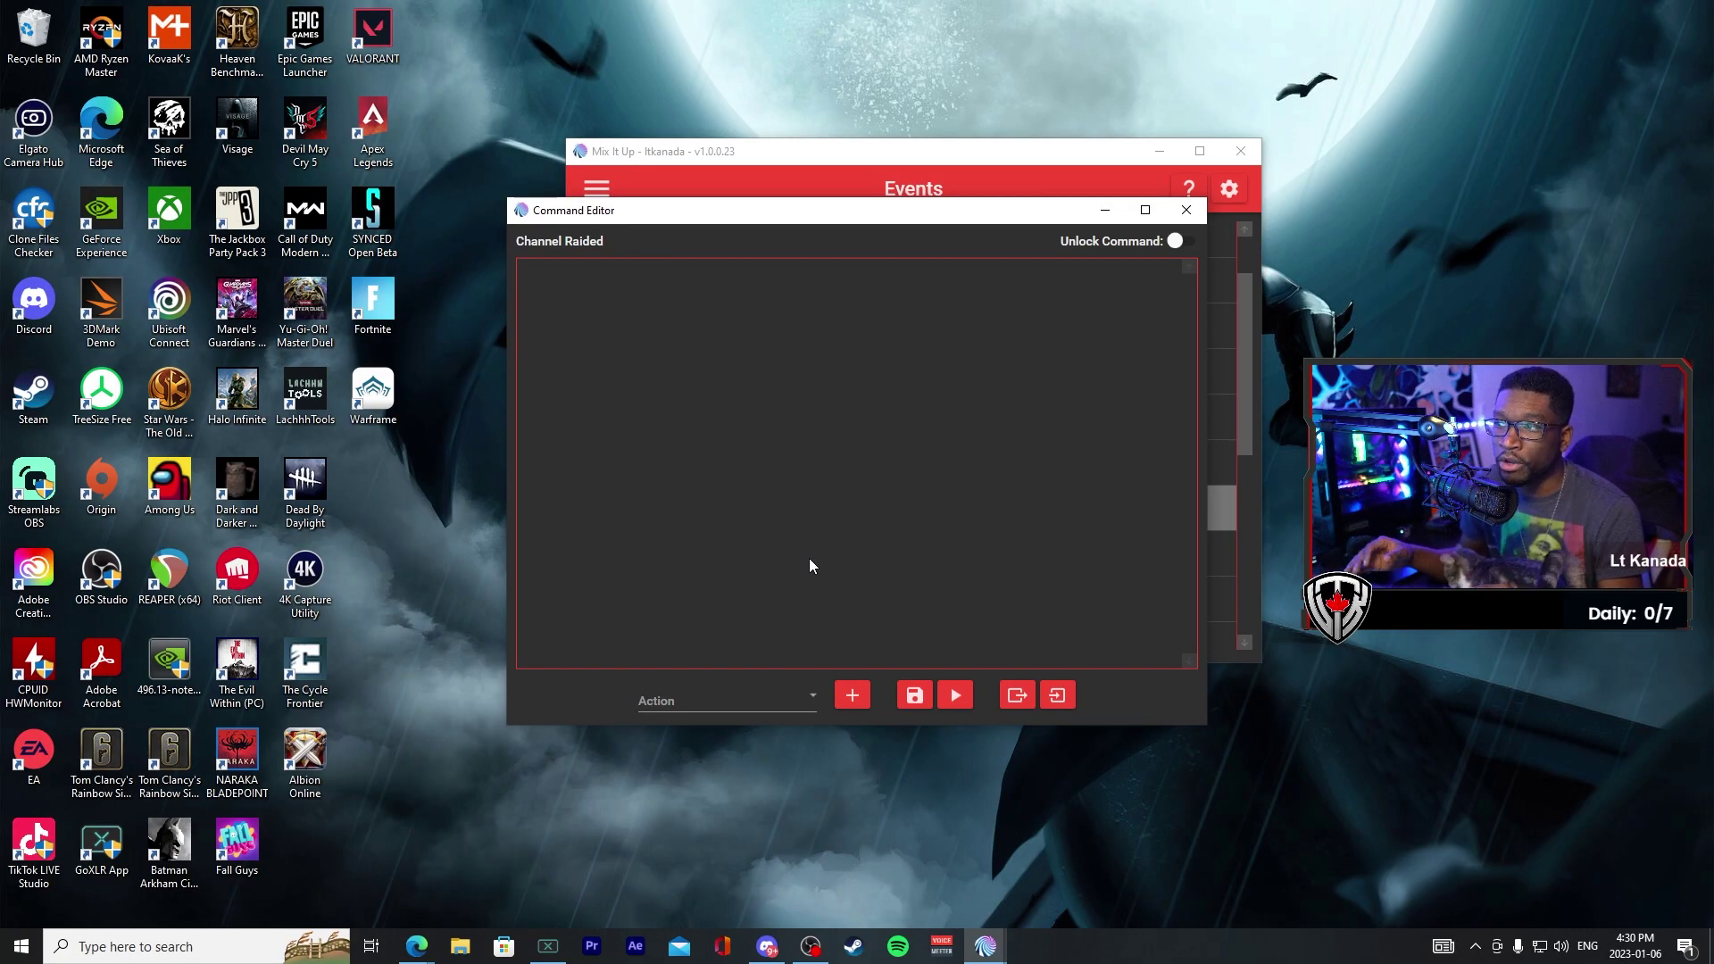
left_click(791, 700)
scroll(786, 554, "down", 5)
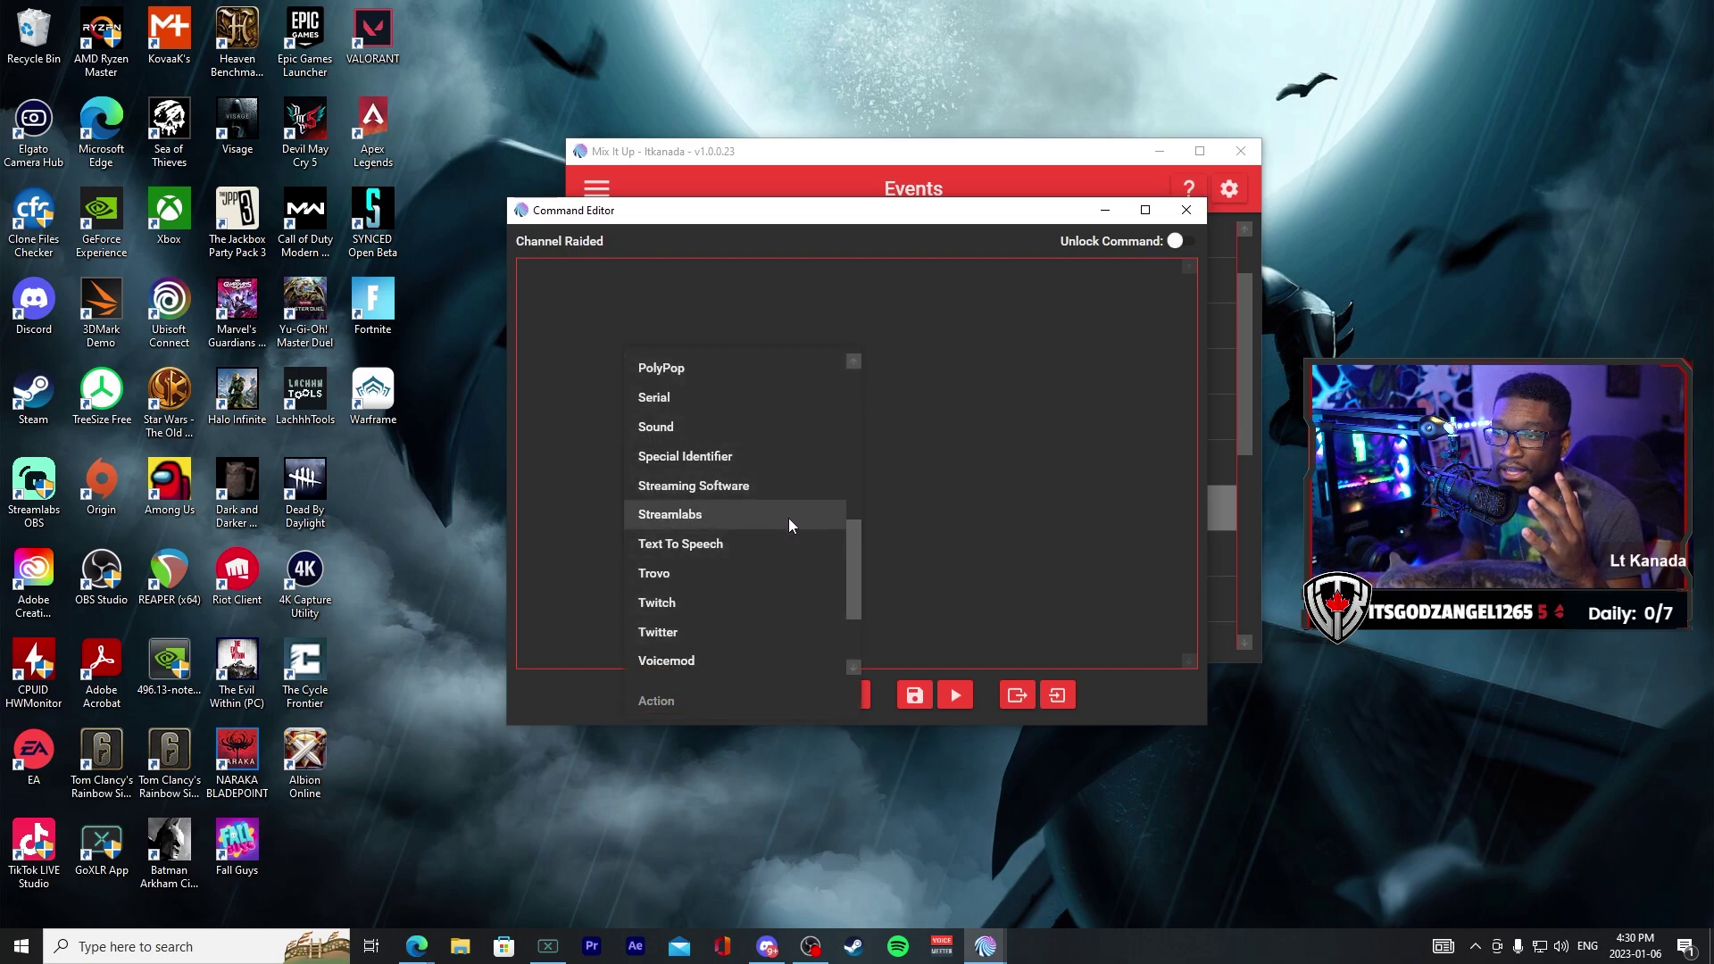
scroll(789, 525, "down", 2)
scroll(789, 527, "up", 5)
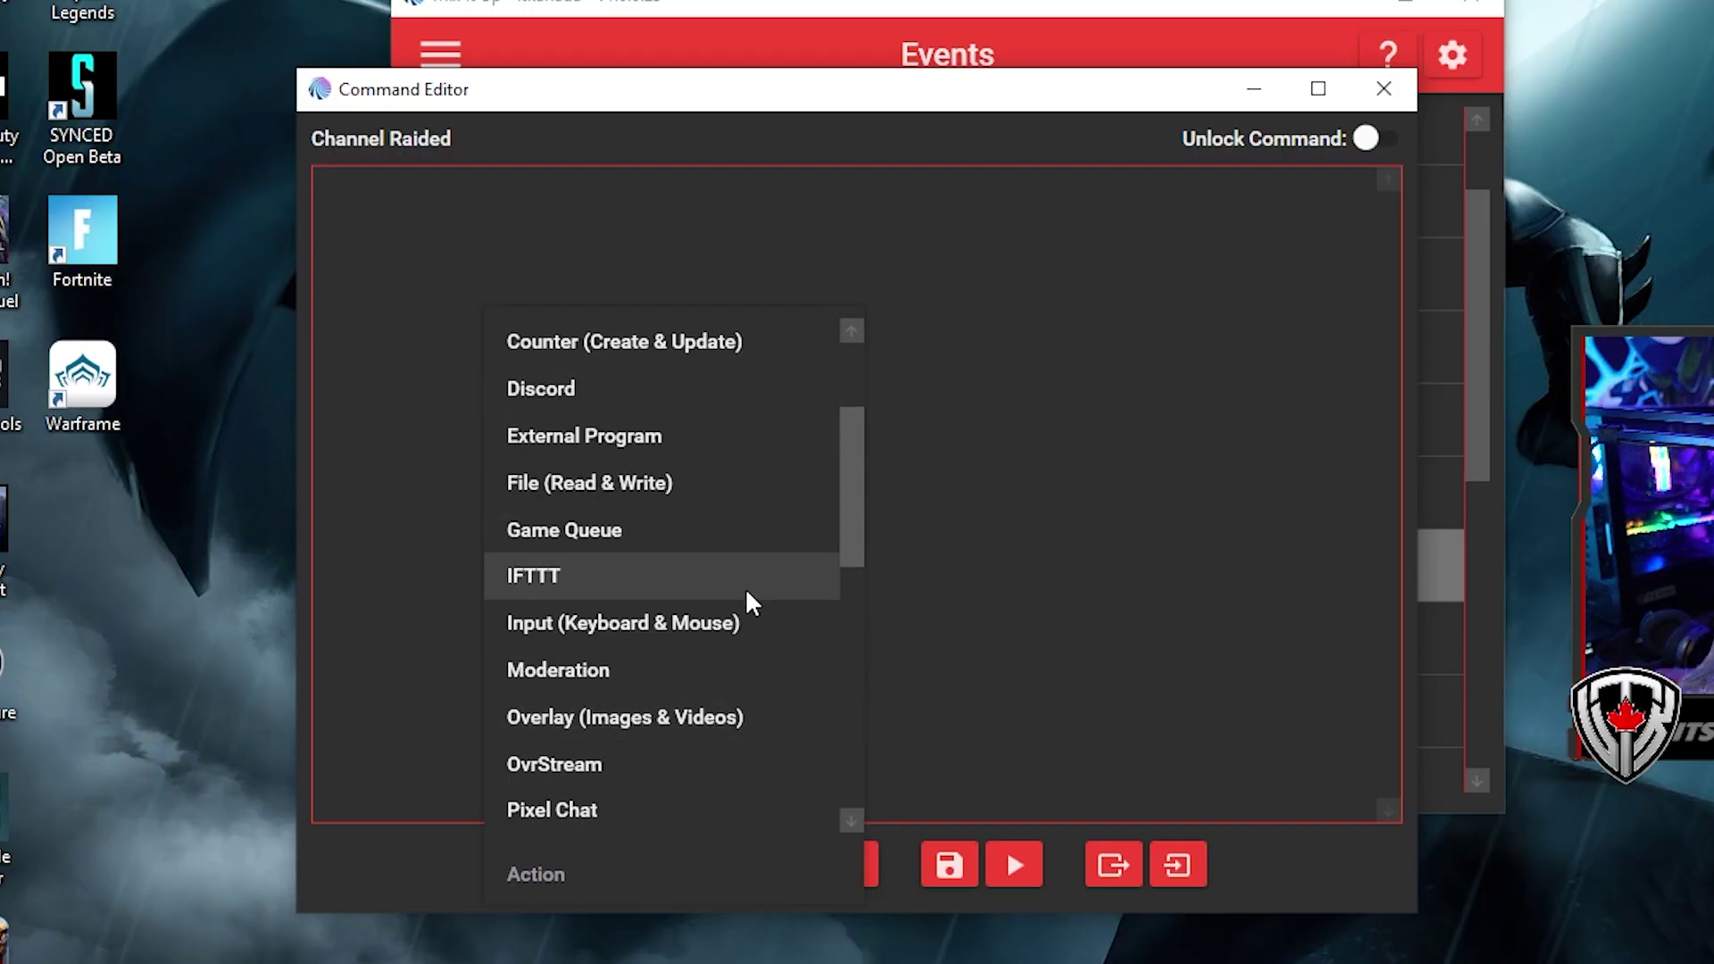
scroll(748, 593, "up", 4)
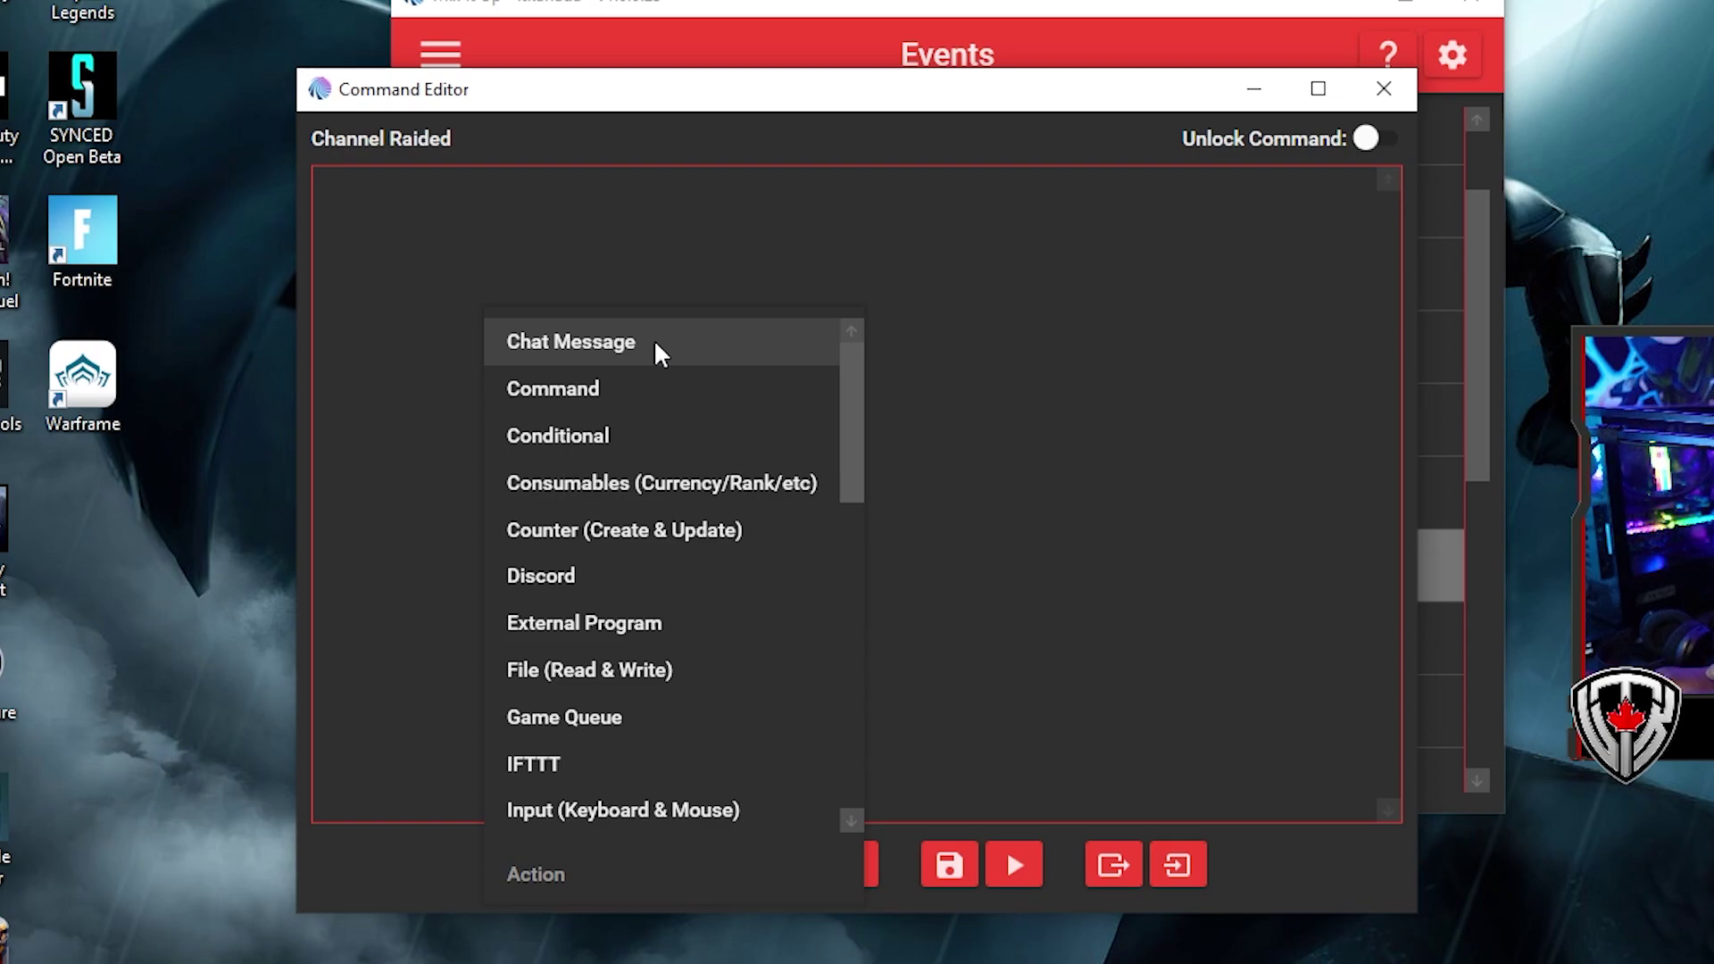
scroll(655, 344, "down", 2)
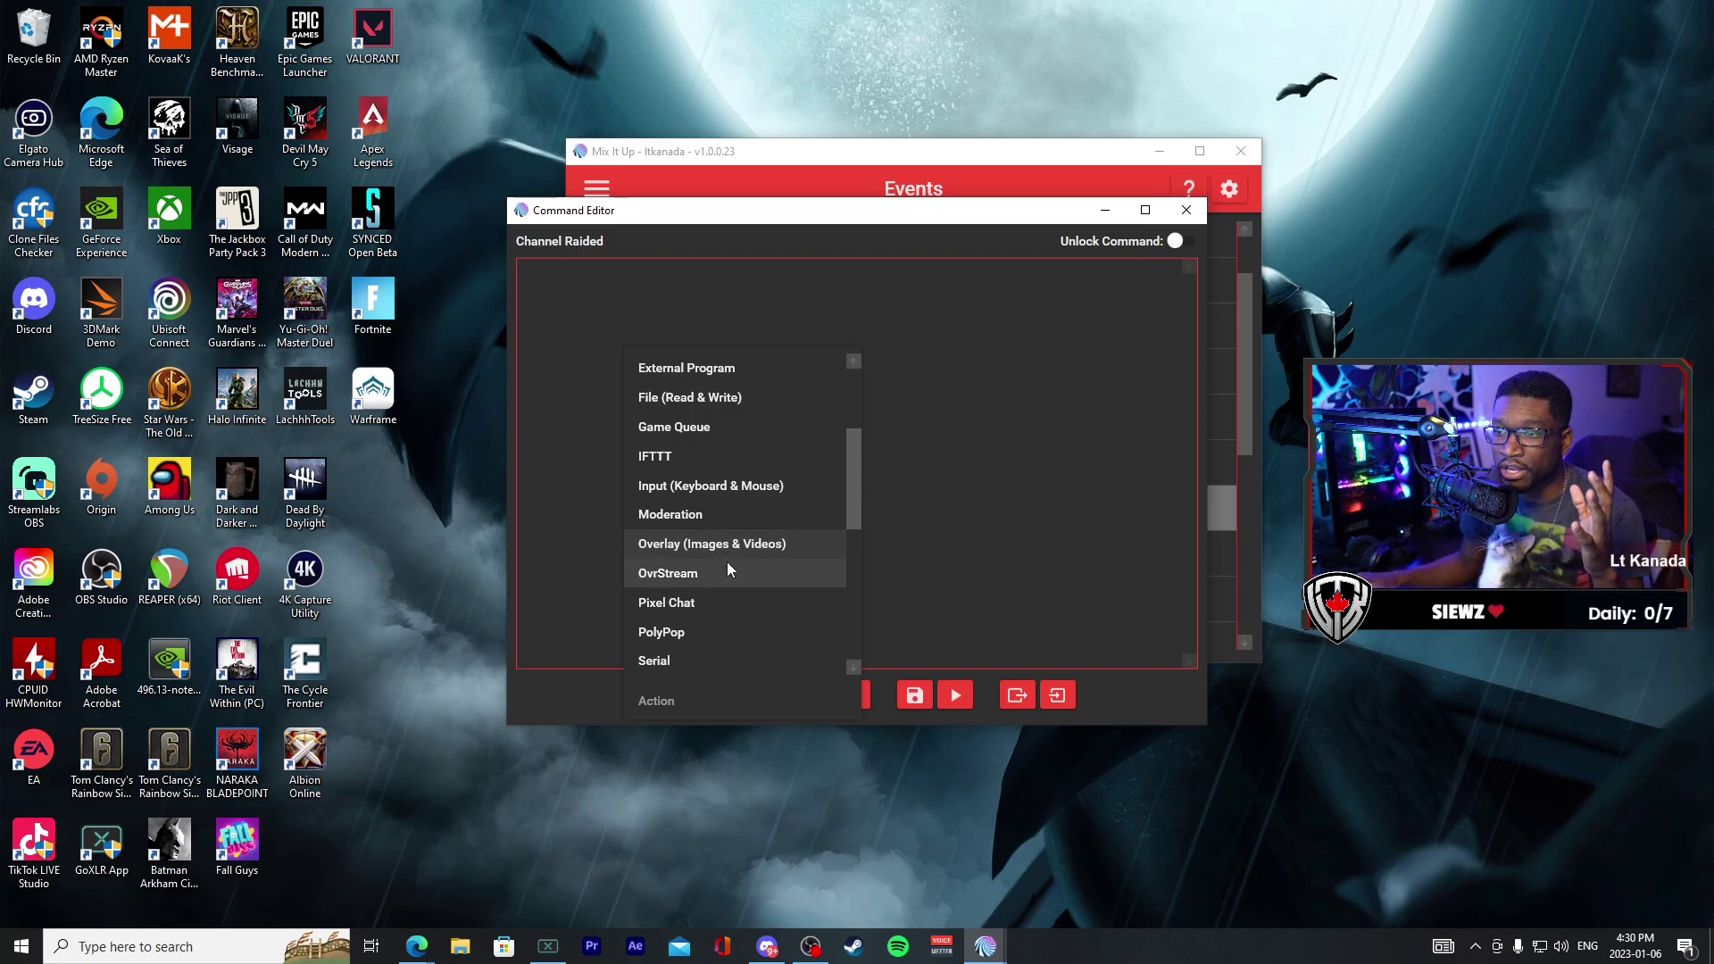
scroll(705, 536, "down", 2)
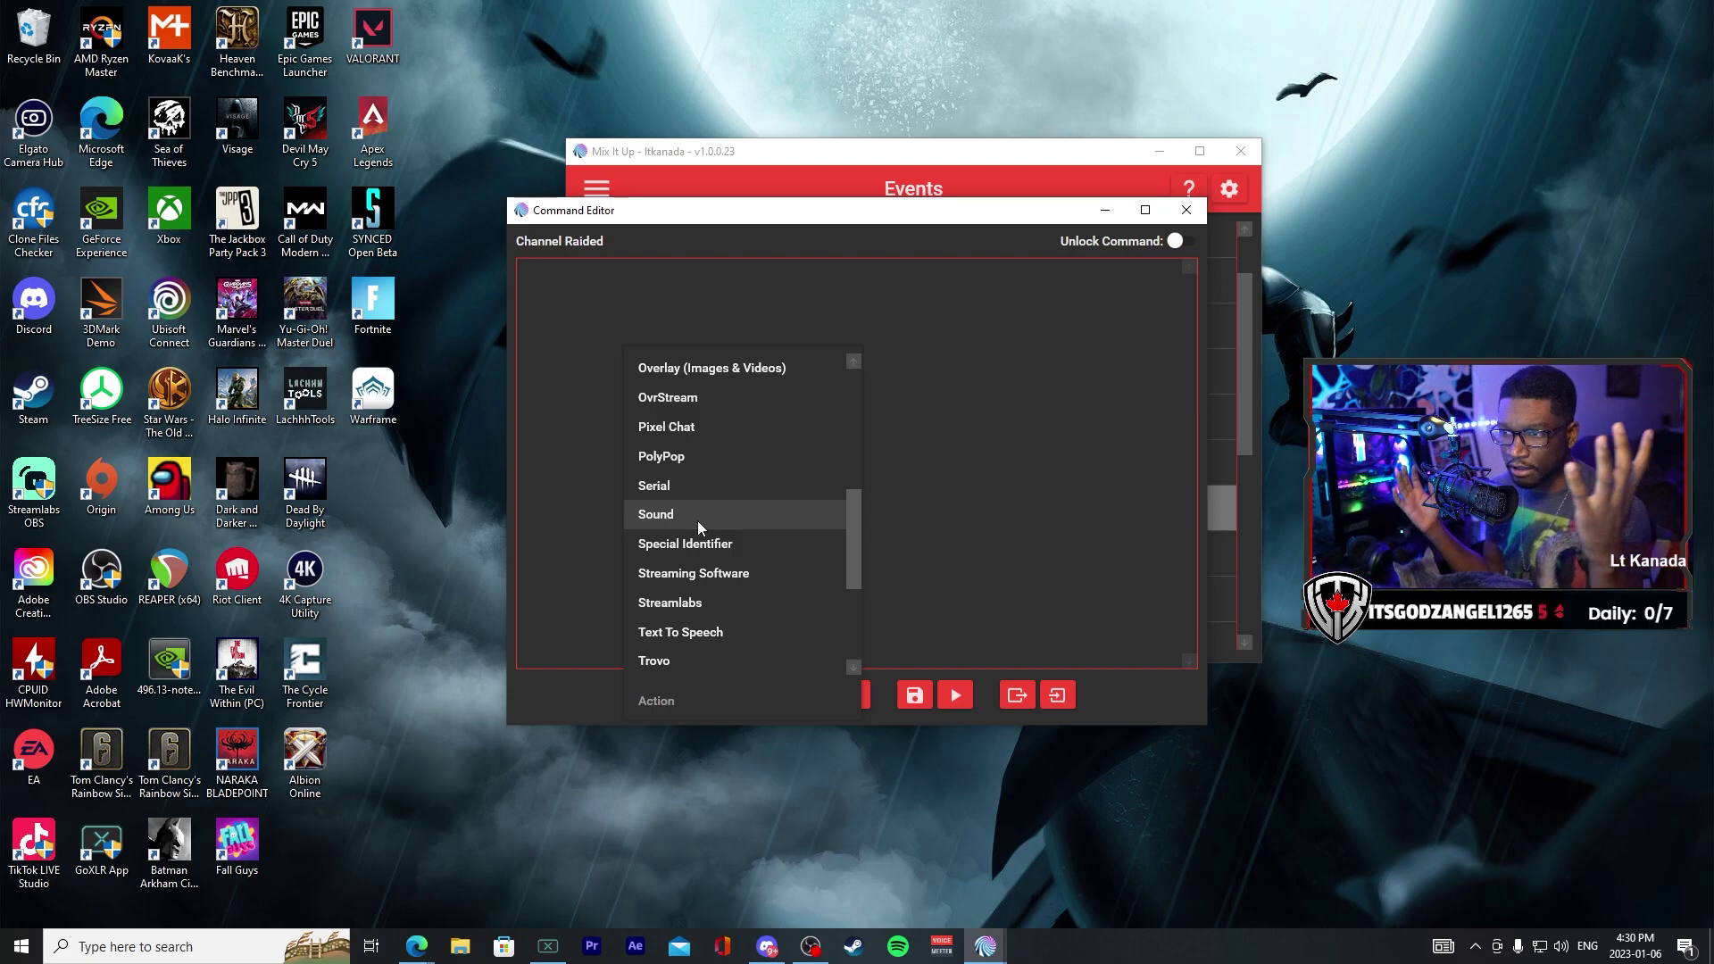
scroll(699, 521, "down", 3)
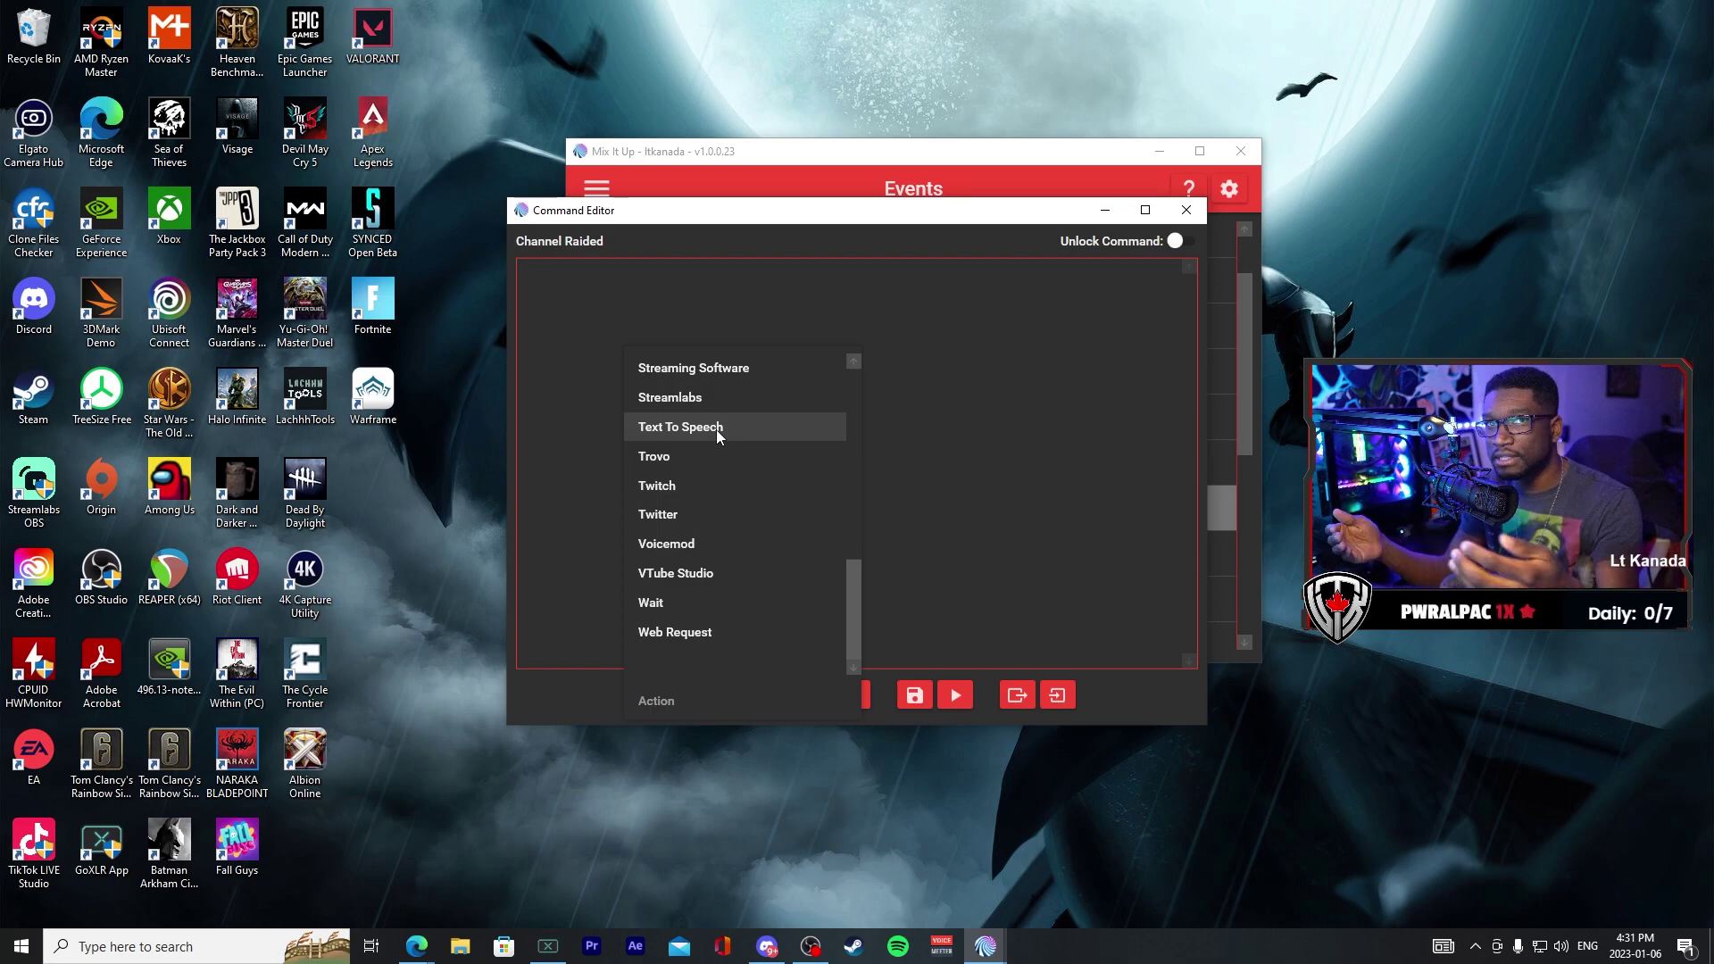
key("Escape")
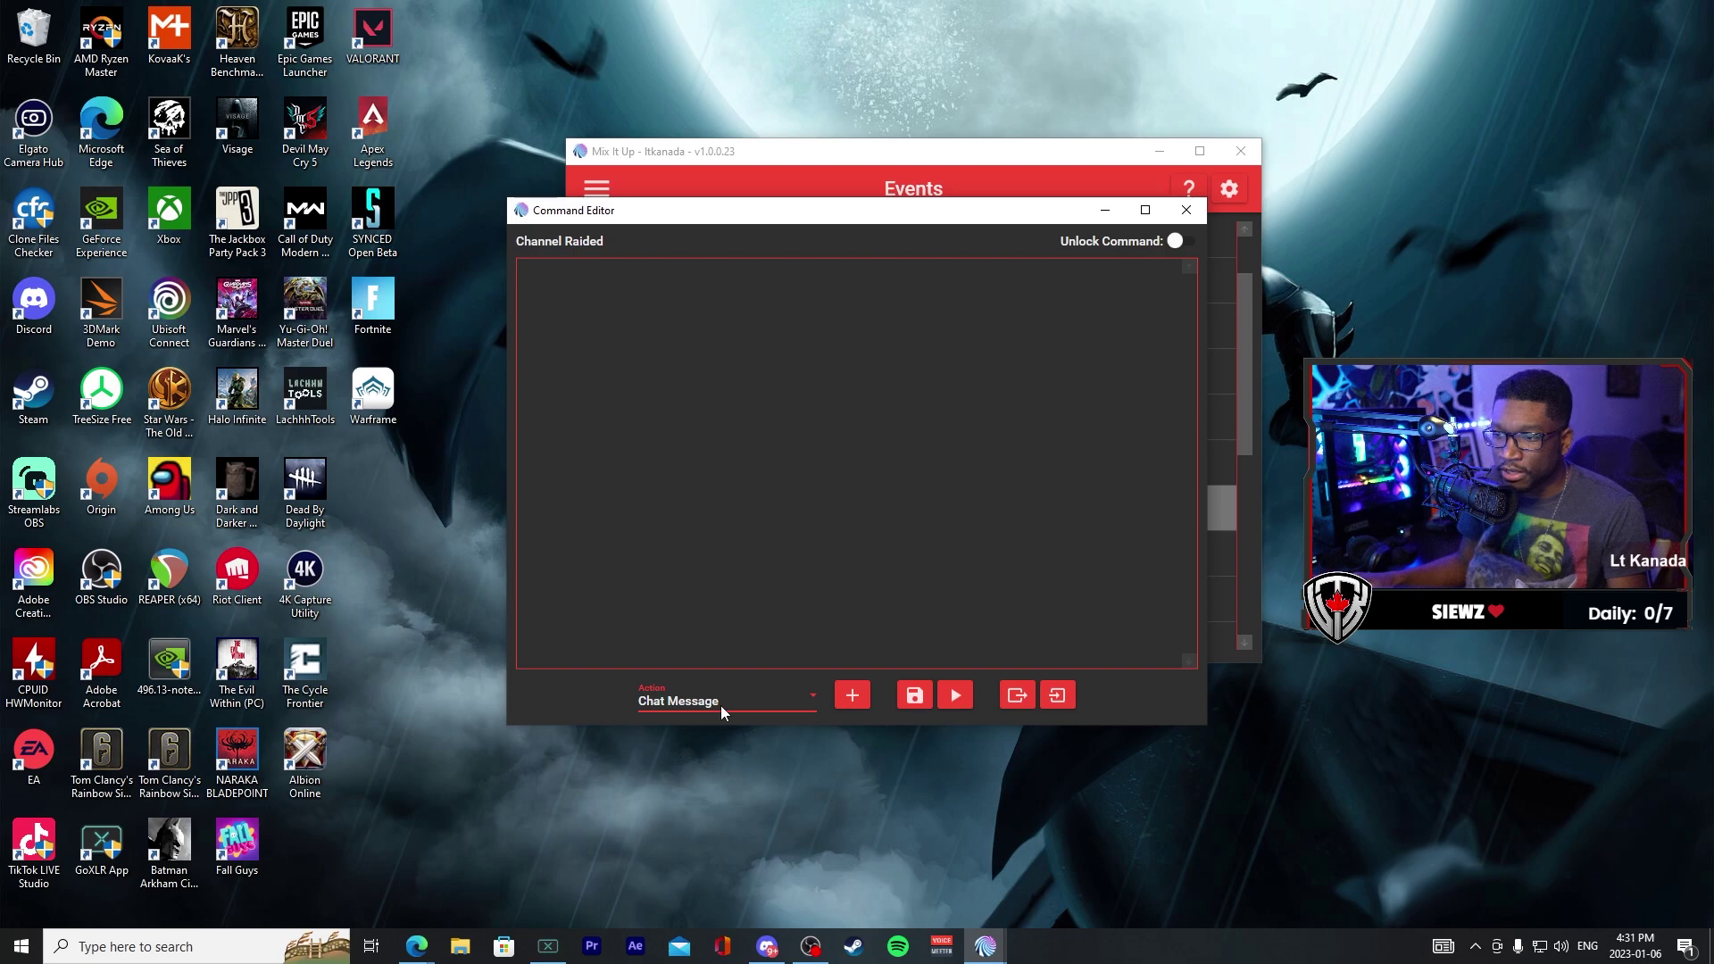
Step: Add a streamer-sent Chat Message reading '$username Thank you so much for the raid!!!'
left_click(852, 694)
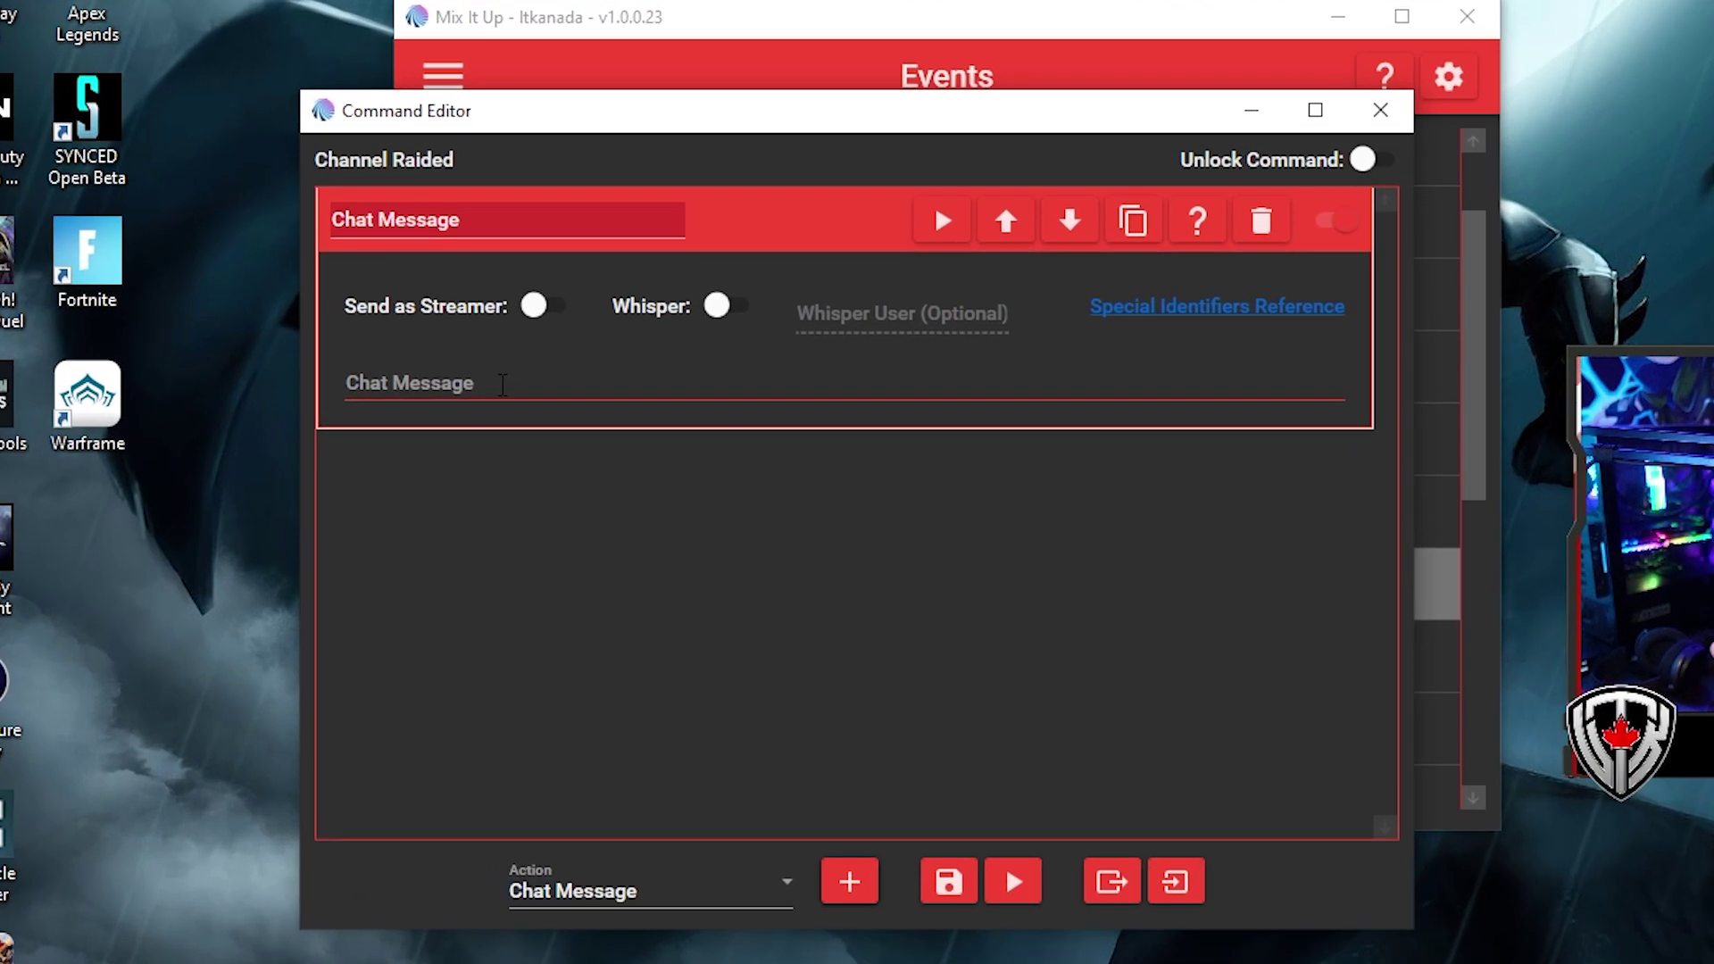
left_click(545, 308)
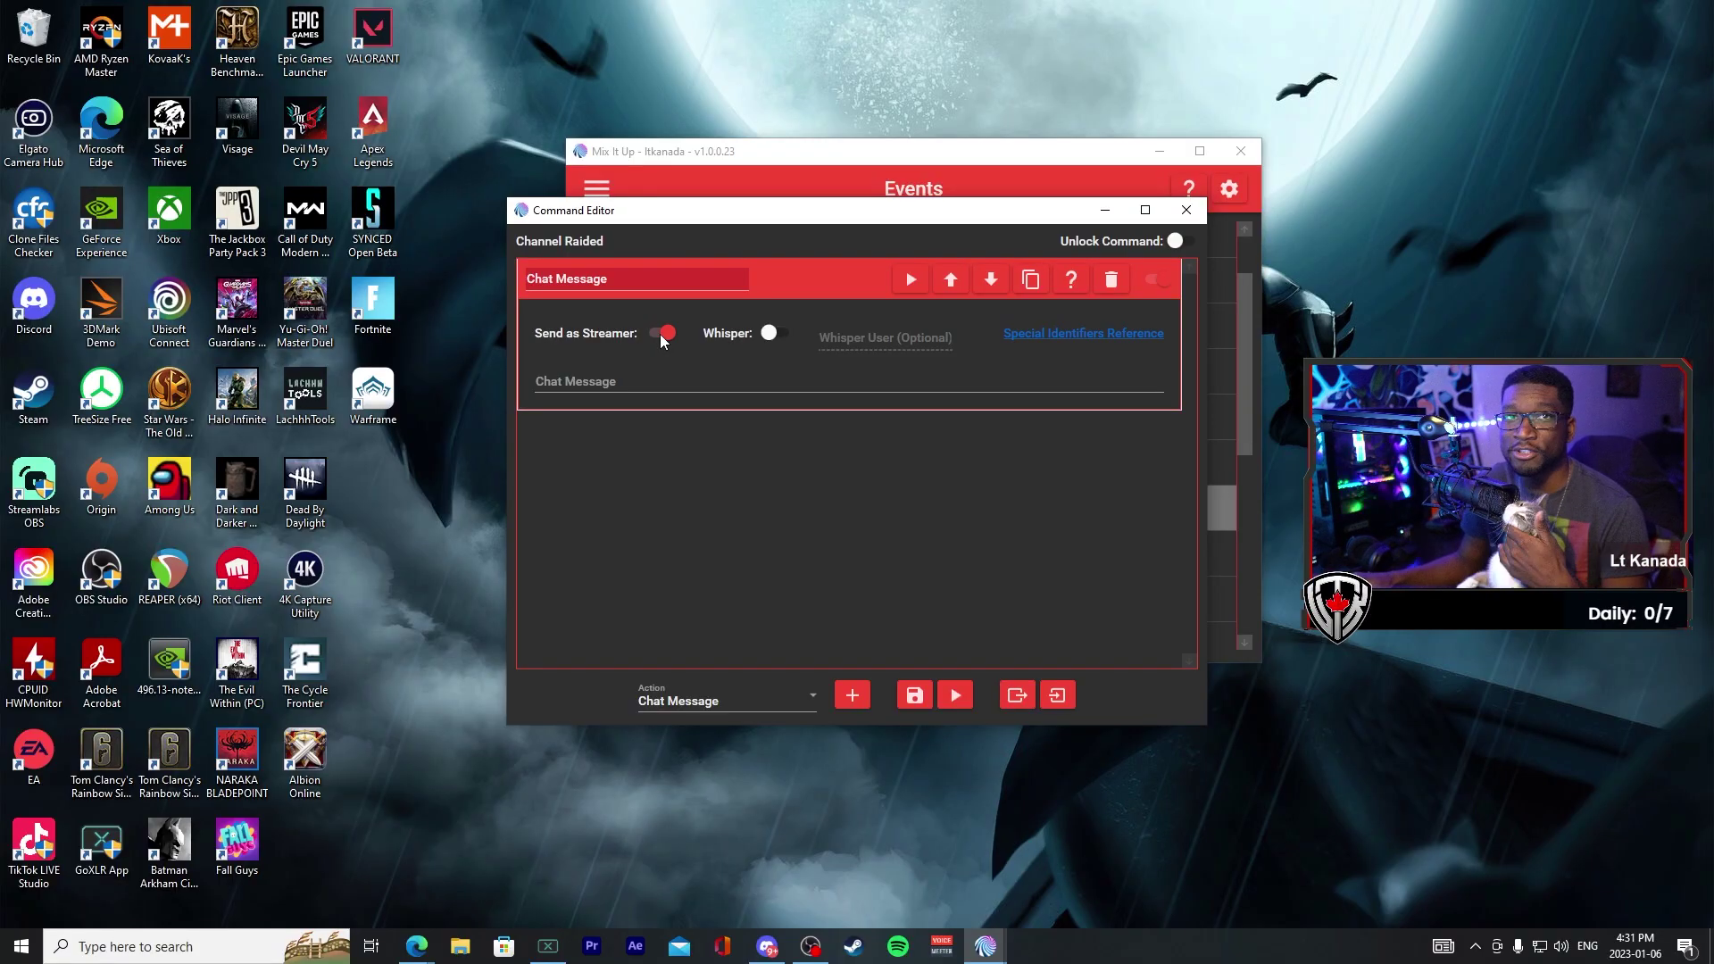
left_click(654, 381)
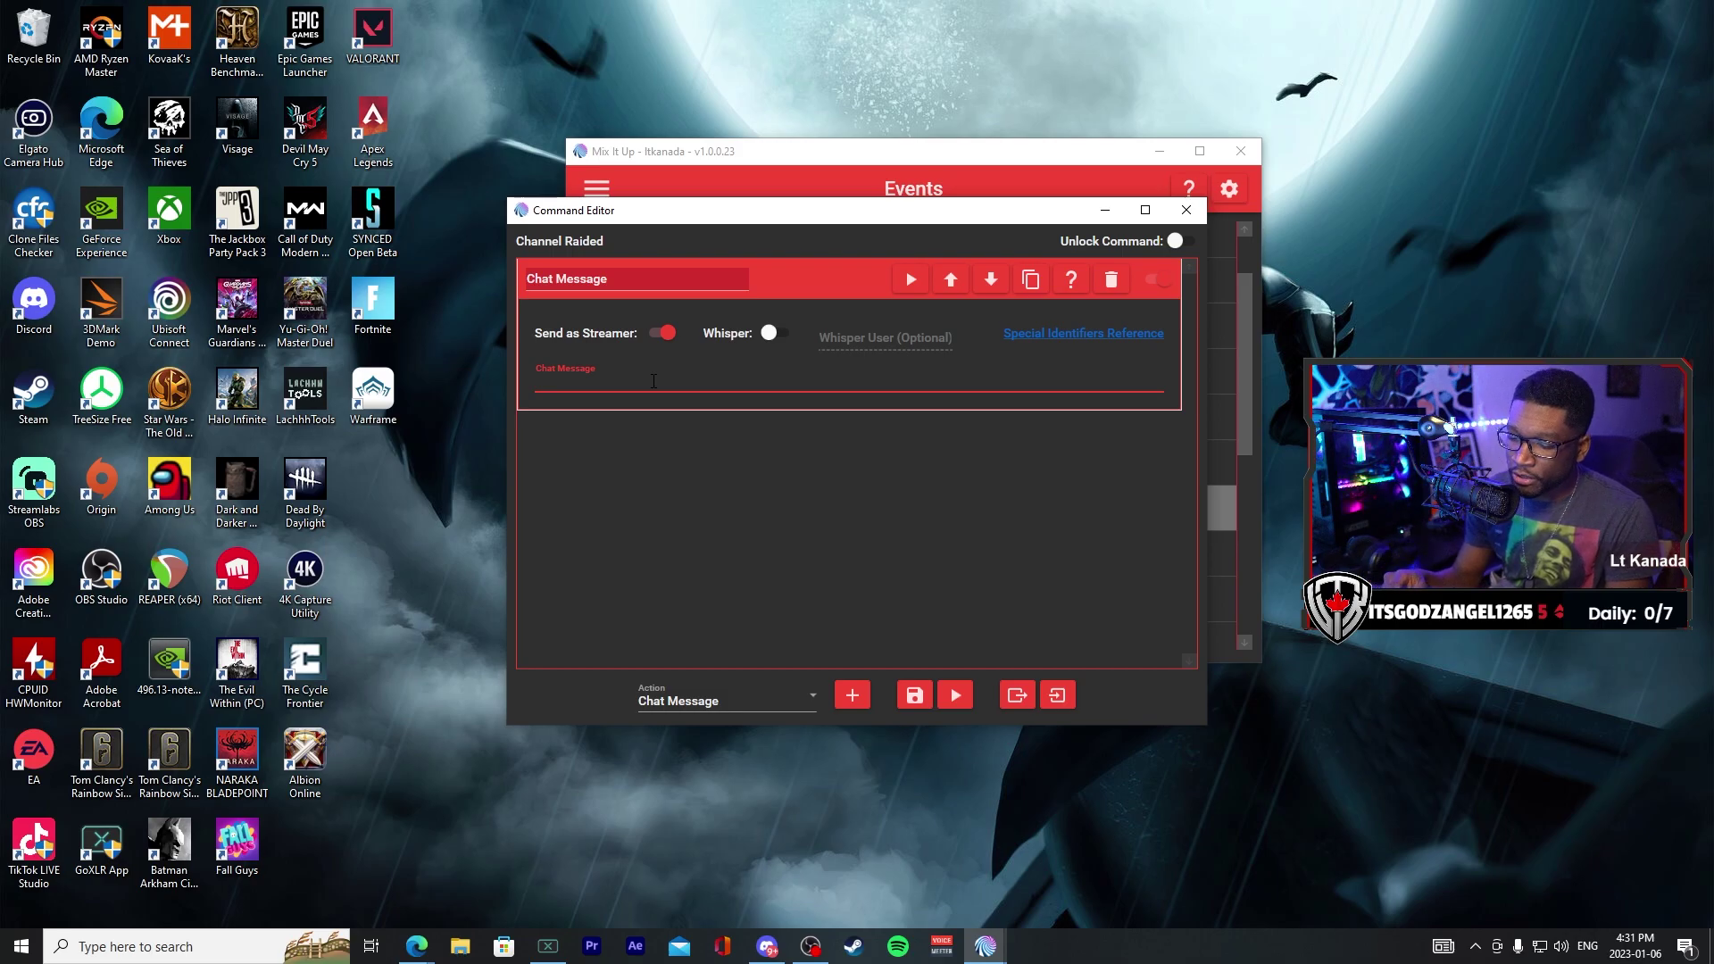
type("$us")
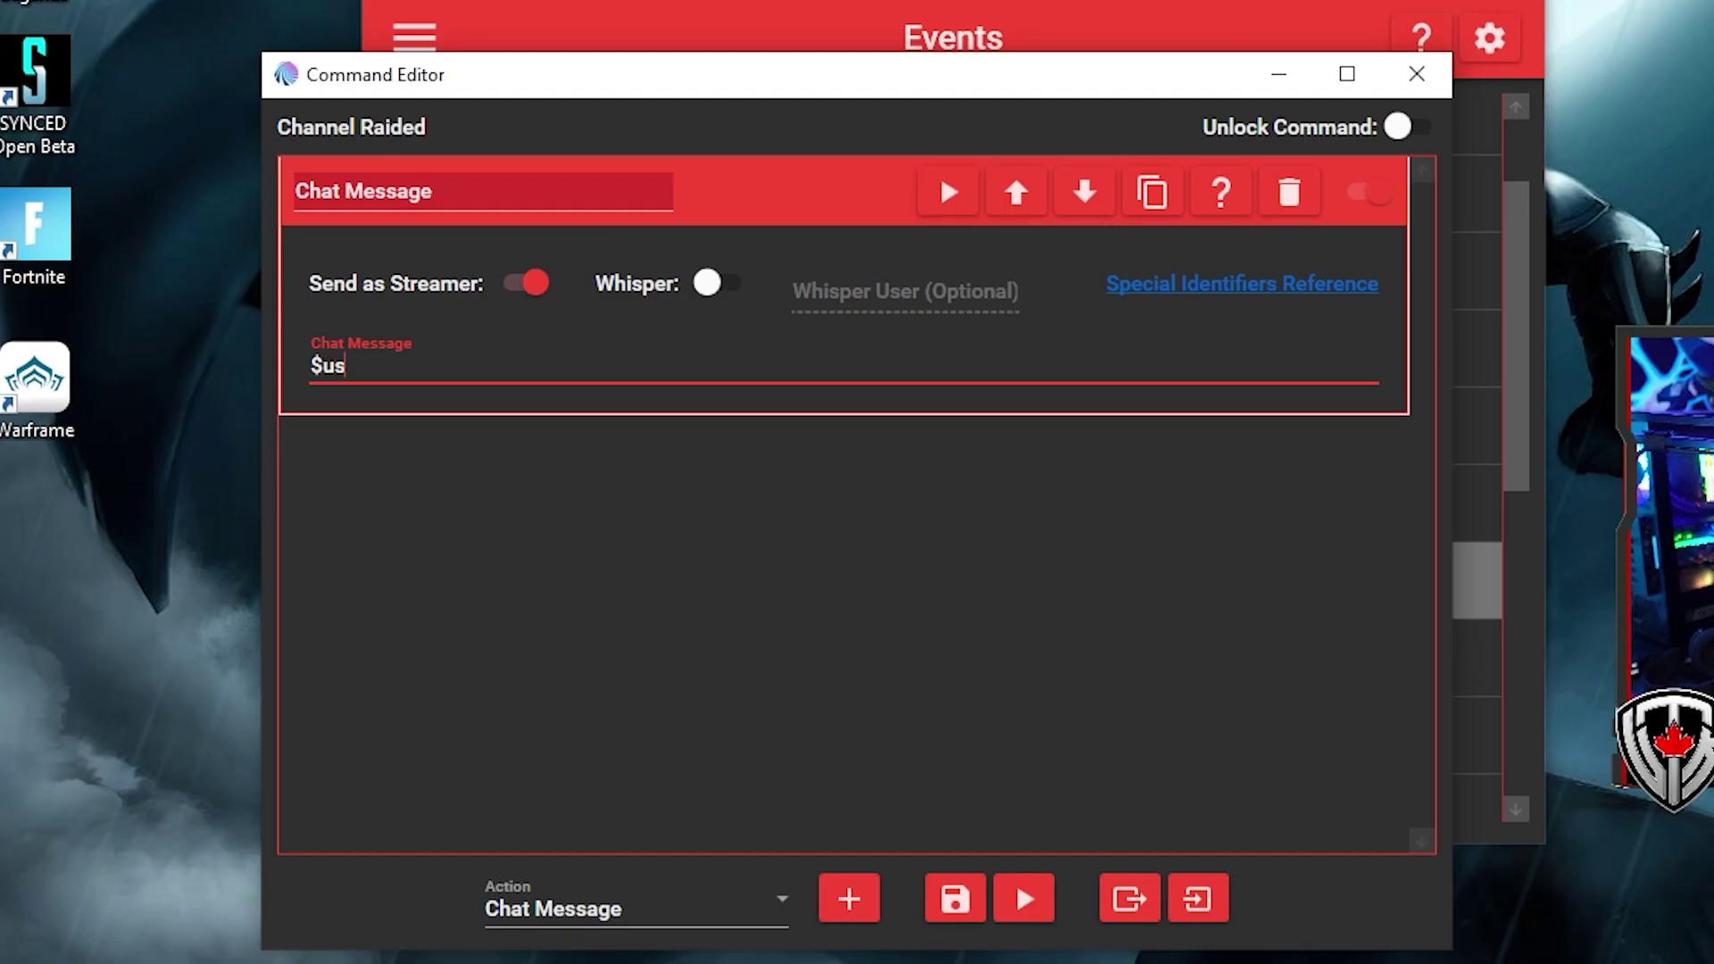
type("ername Thank you so much for the")
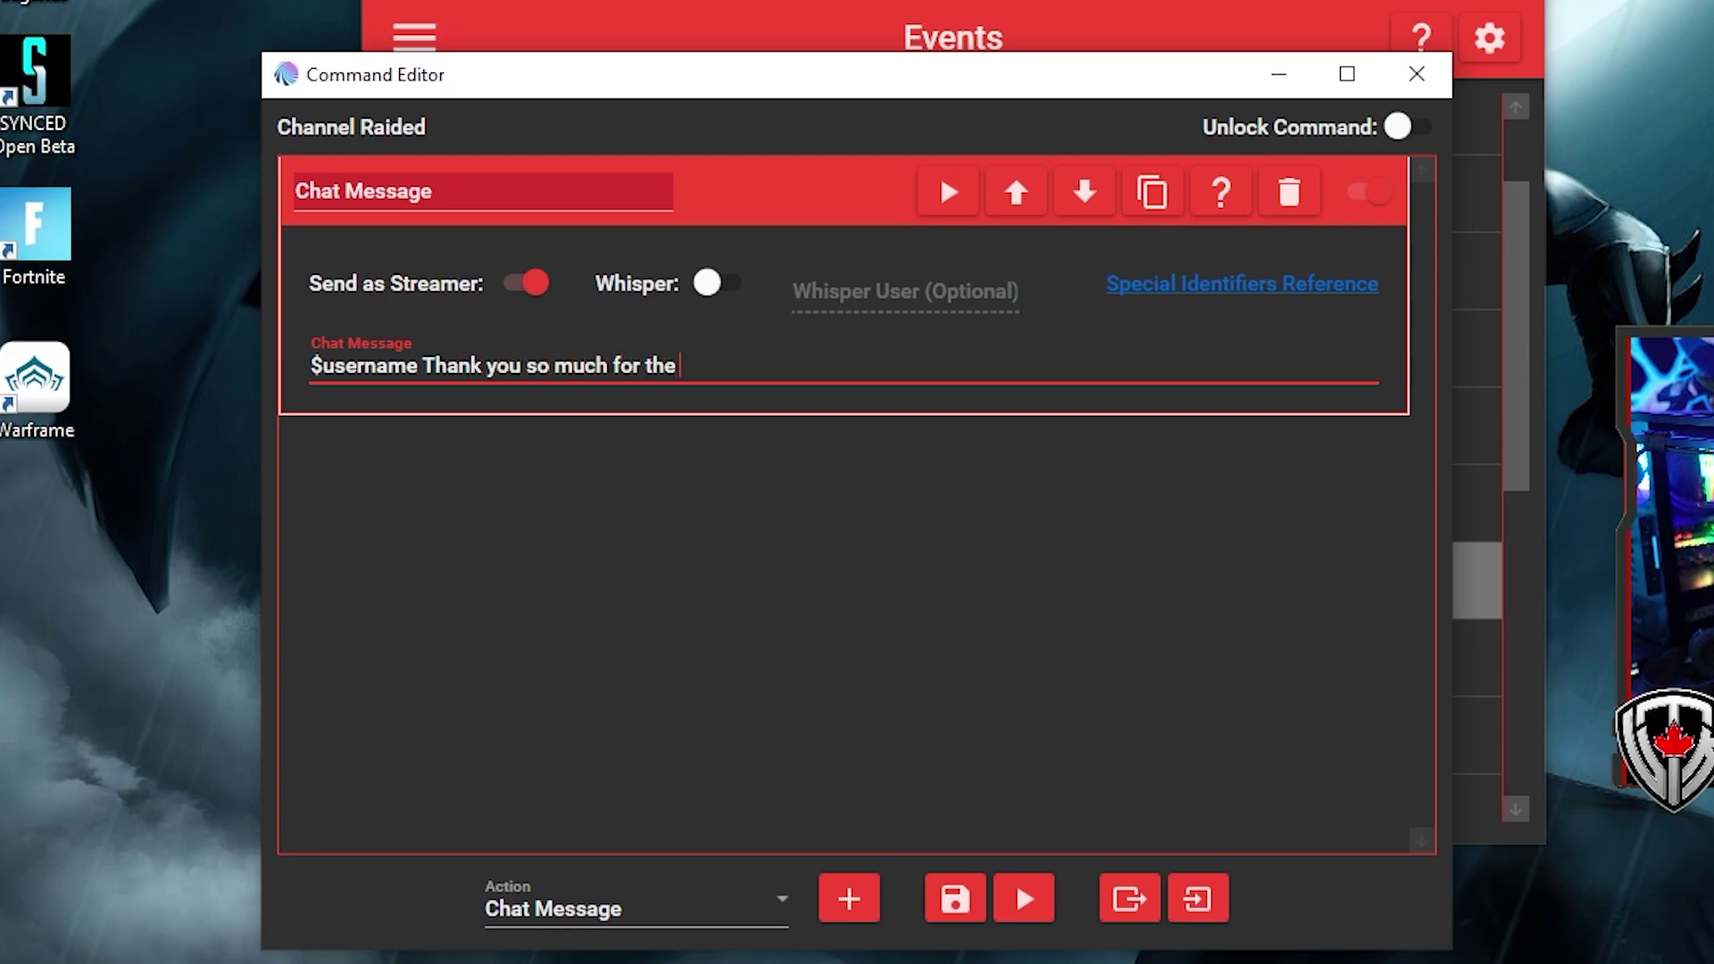
type("aid!!!")
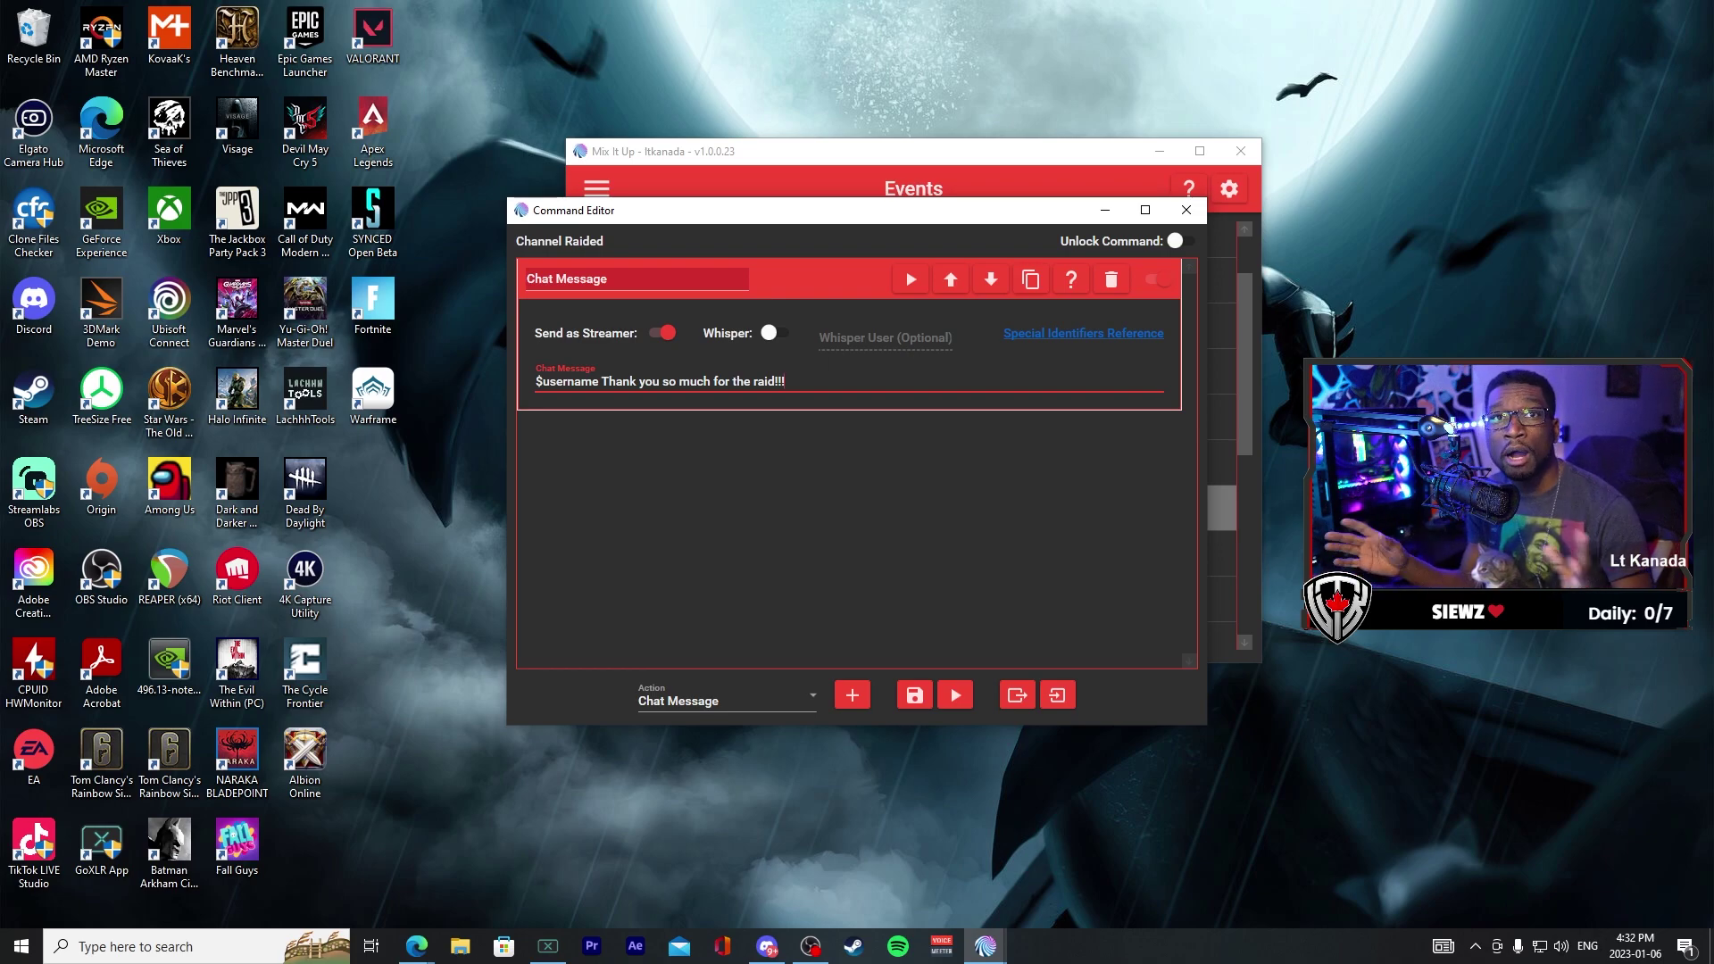
left_click(833, 277)
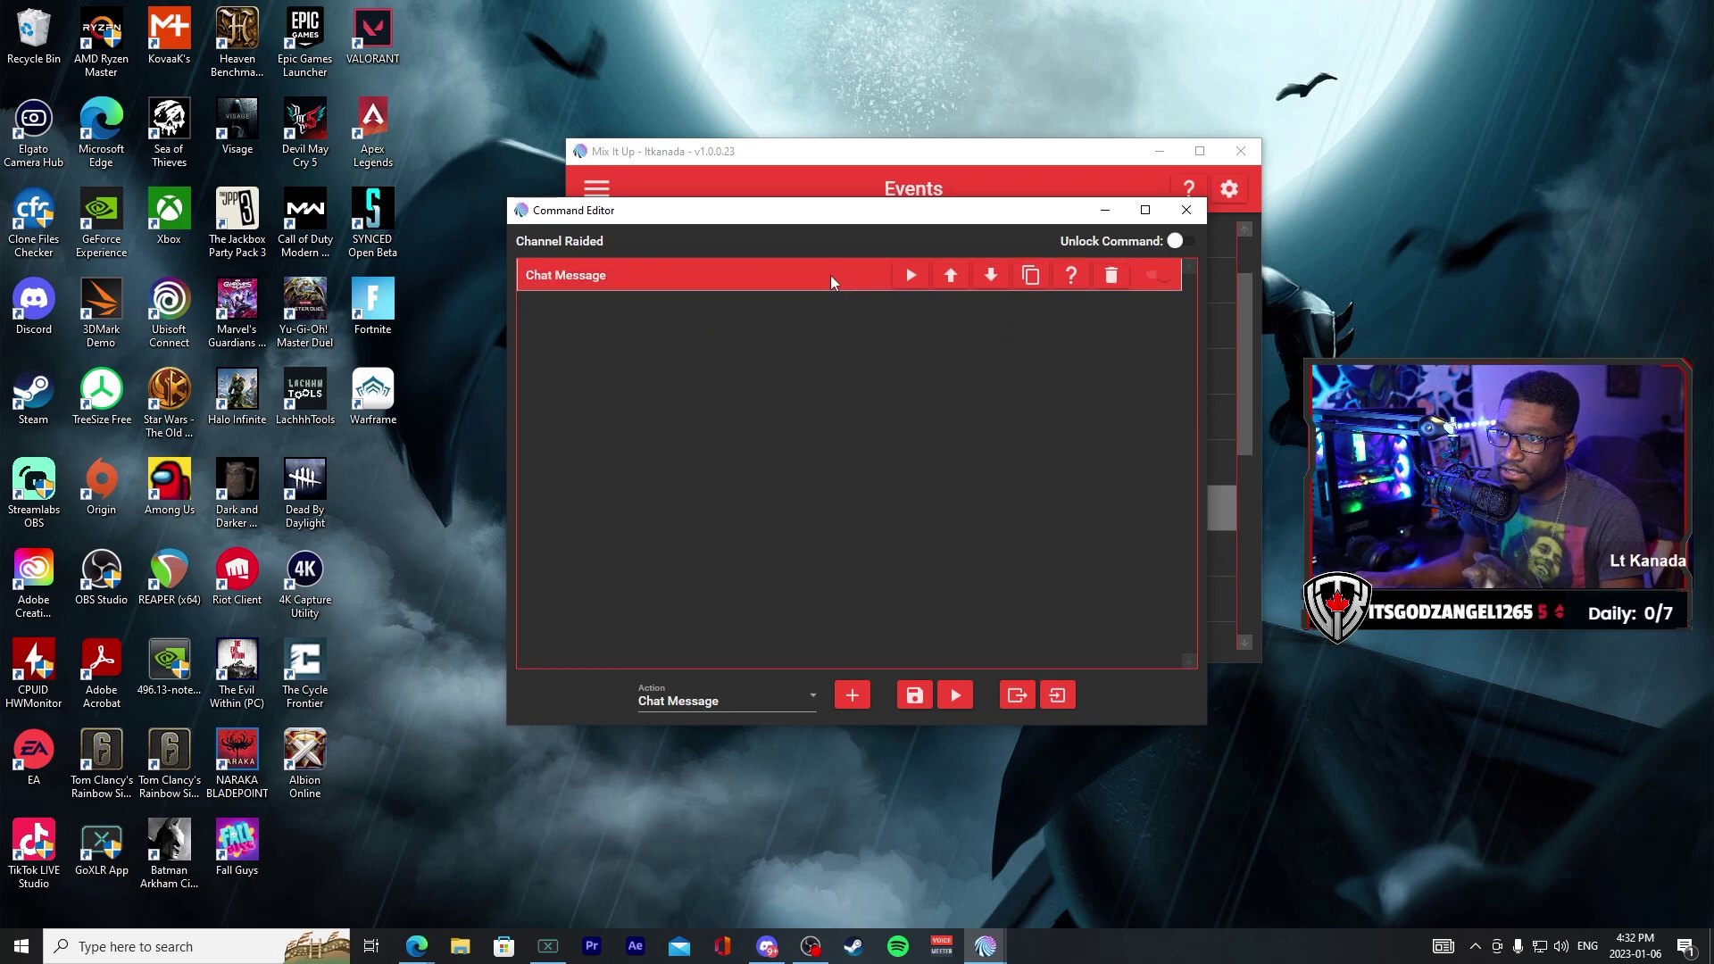
Step: Add an Overlay (Images & Videos) action on the Default endpoint and save the Channel Raided command
left_click(815, 704)
scroll(708, 497, "down", 1)
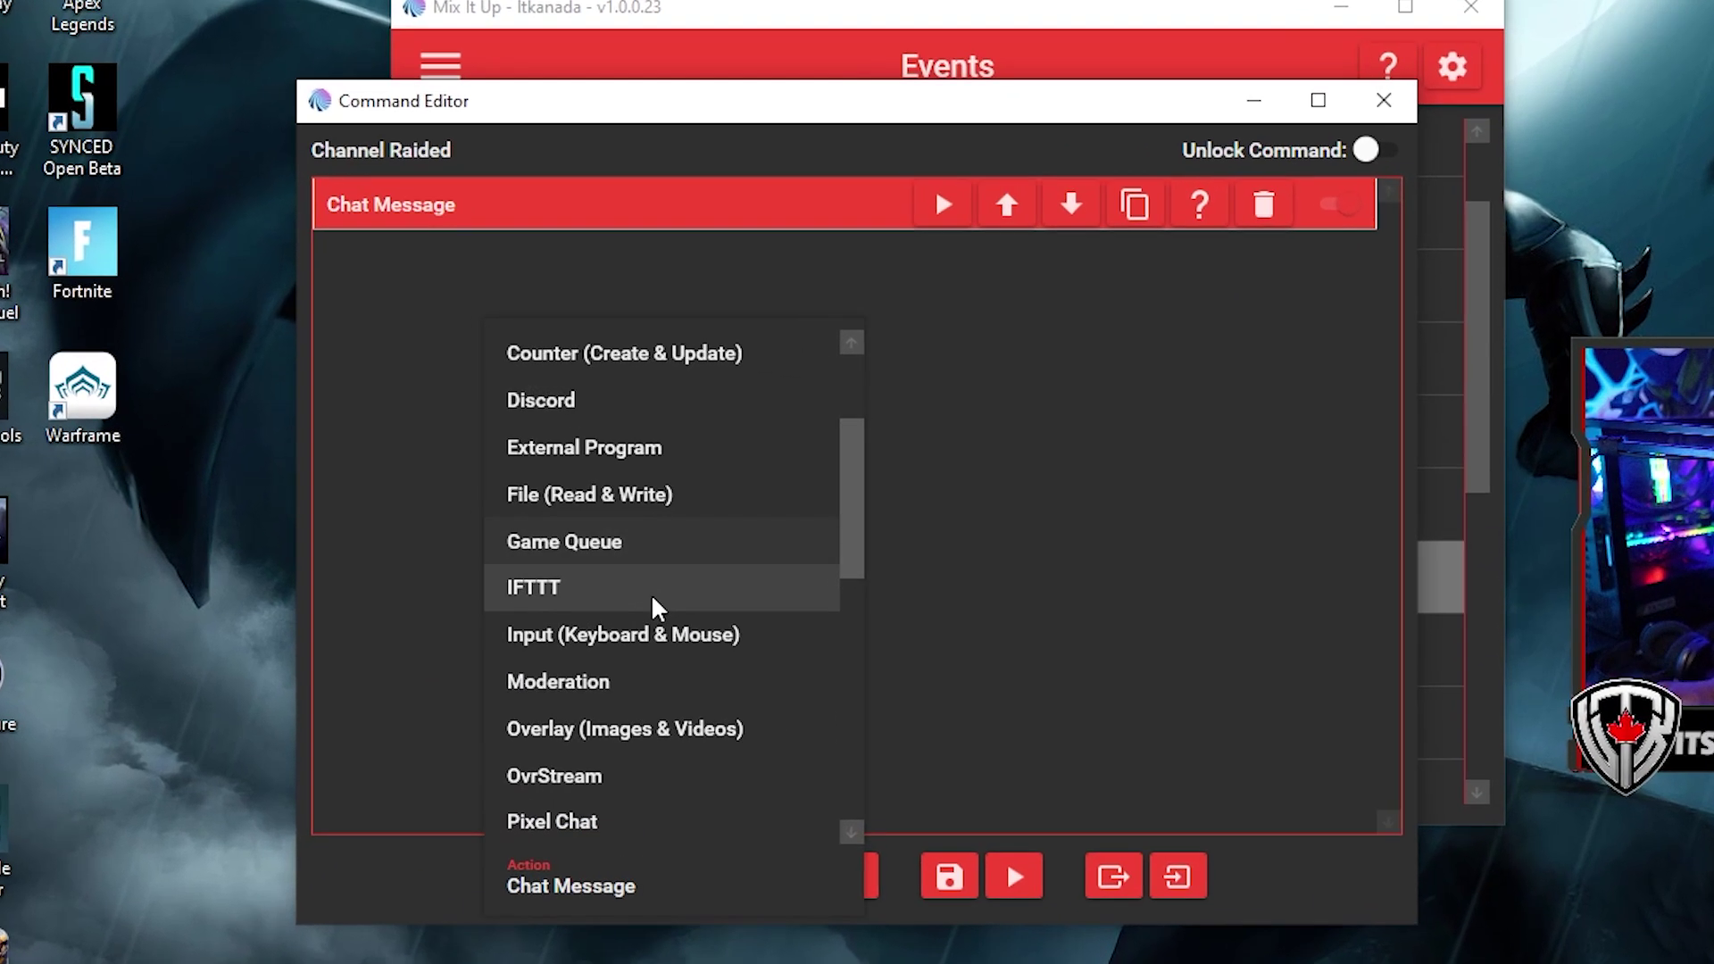
left_click(607, 737)
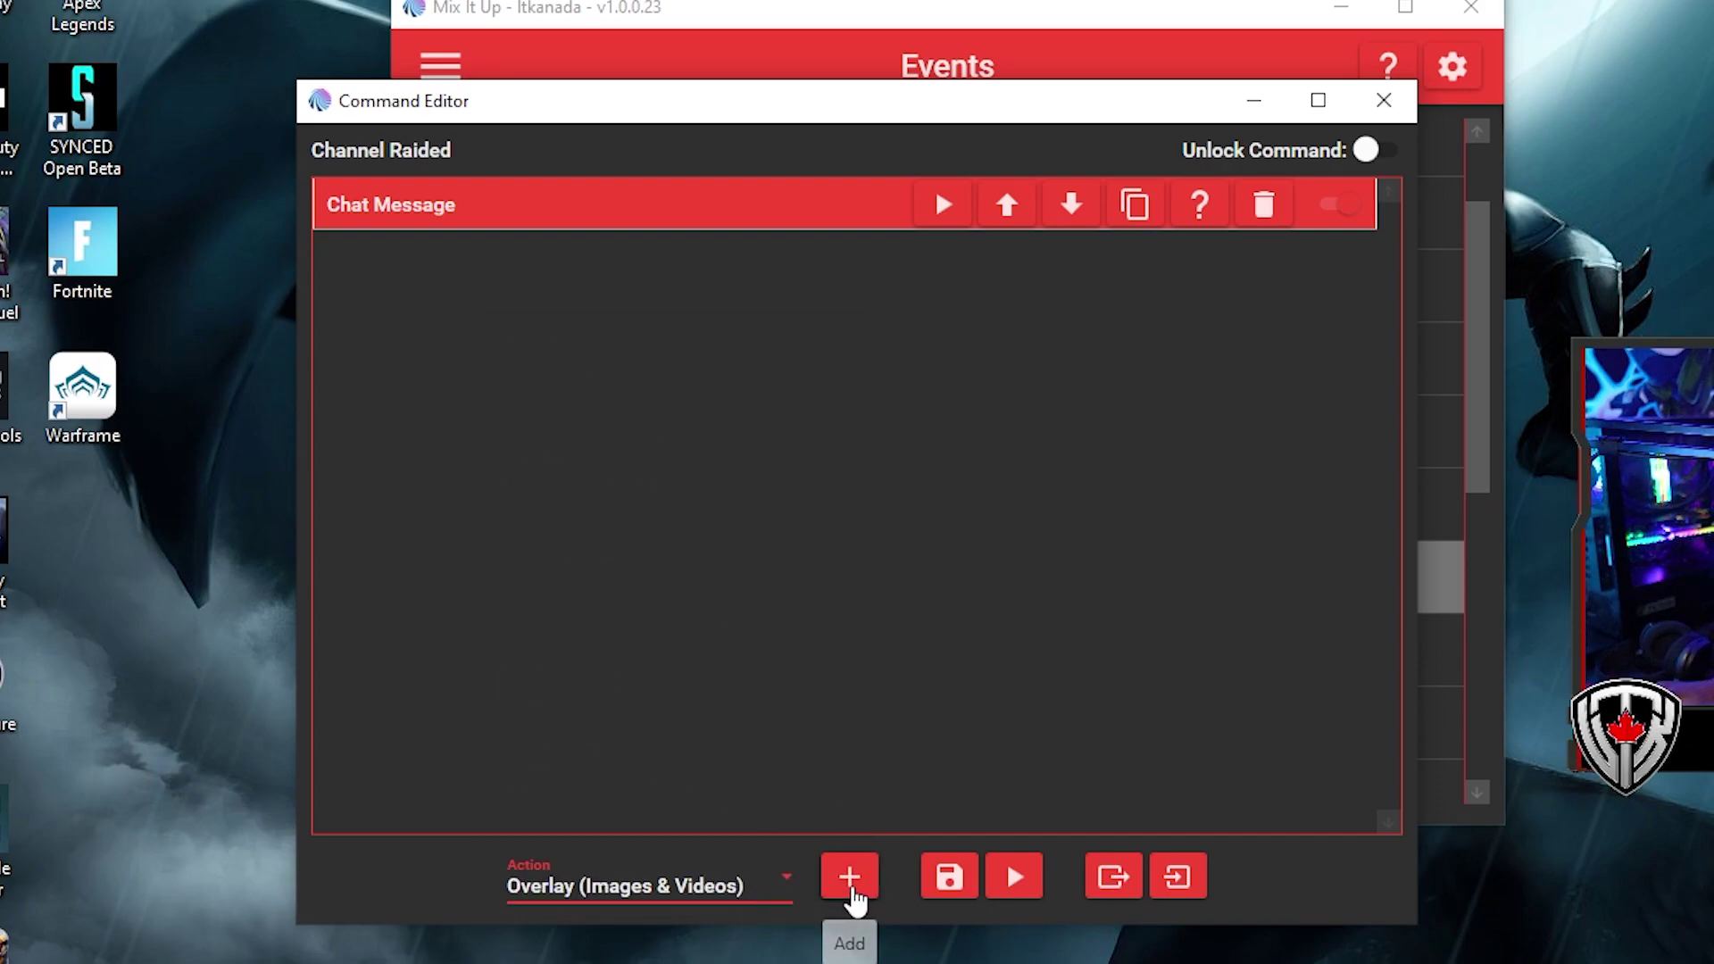
left_click(851, 882)
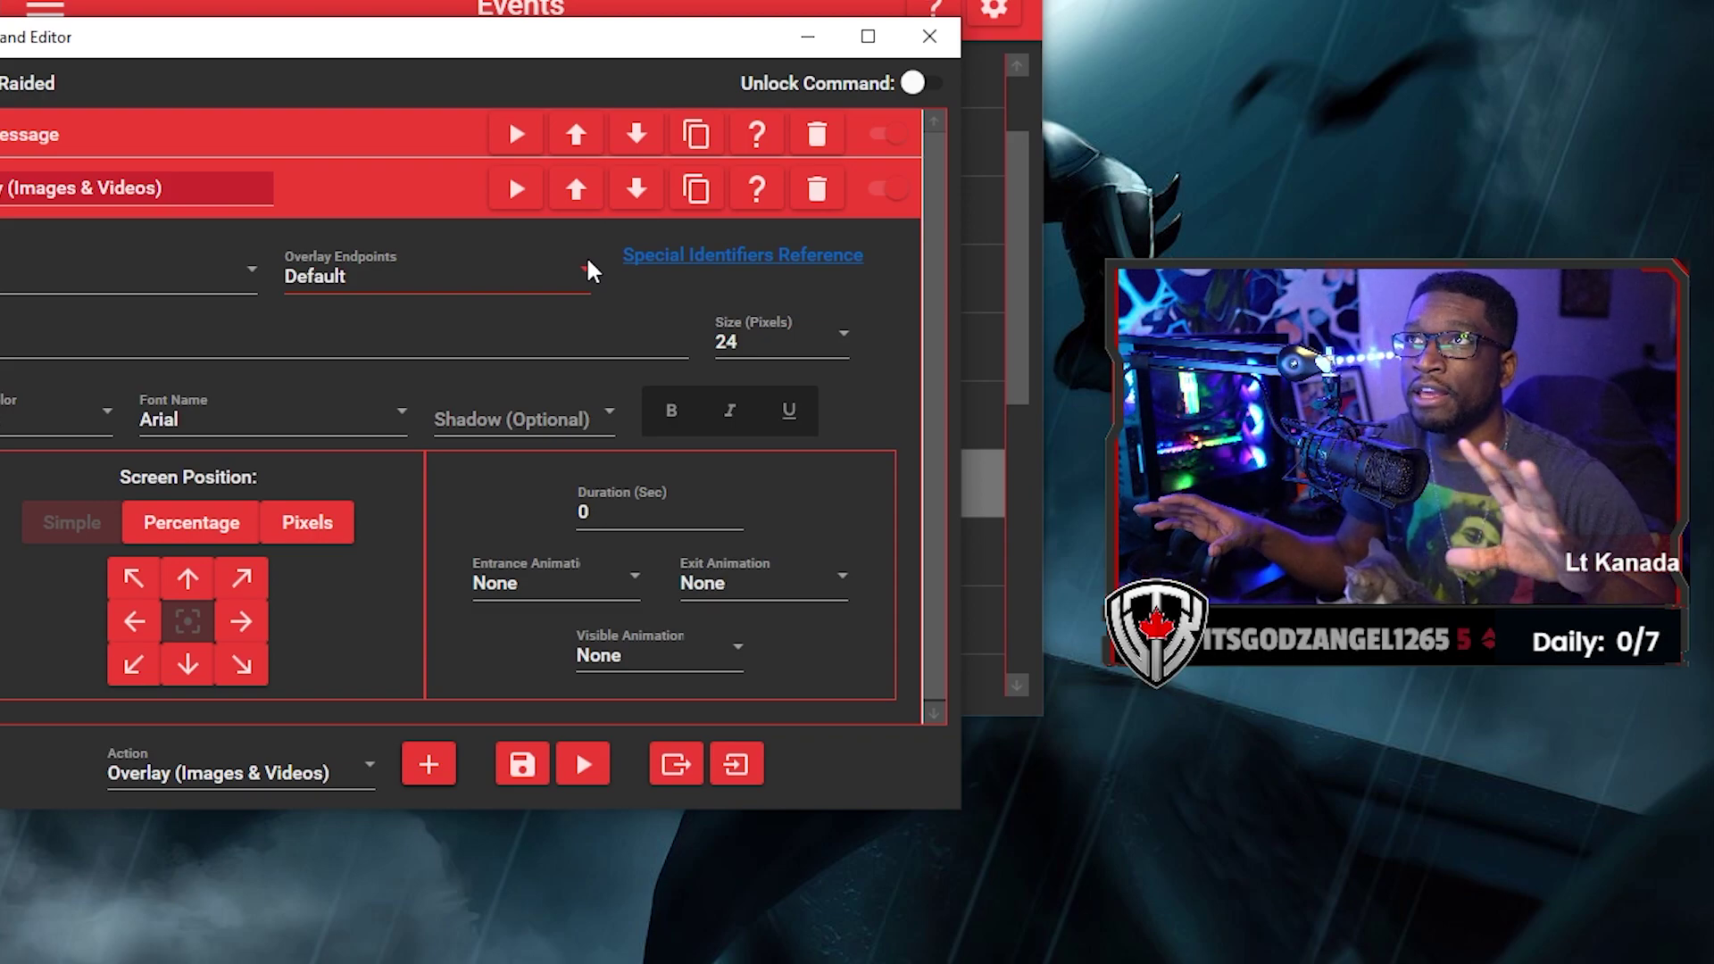
left_click(586, 256)
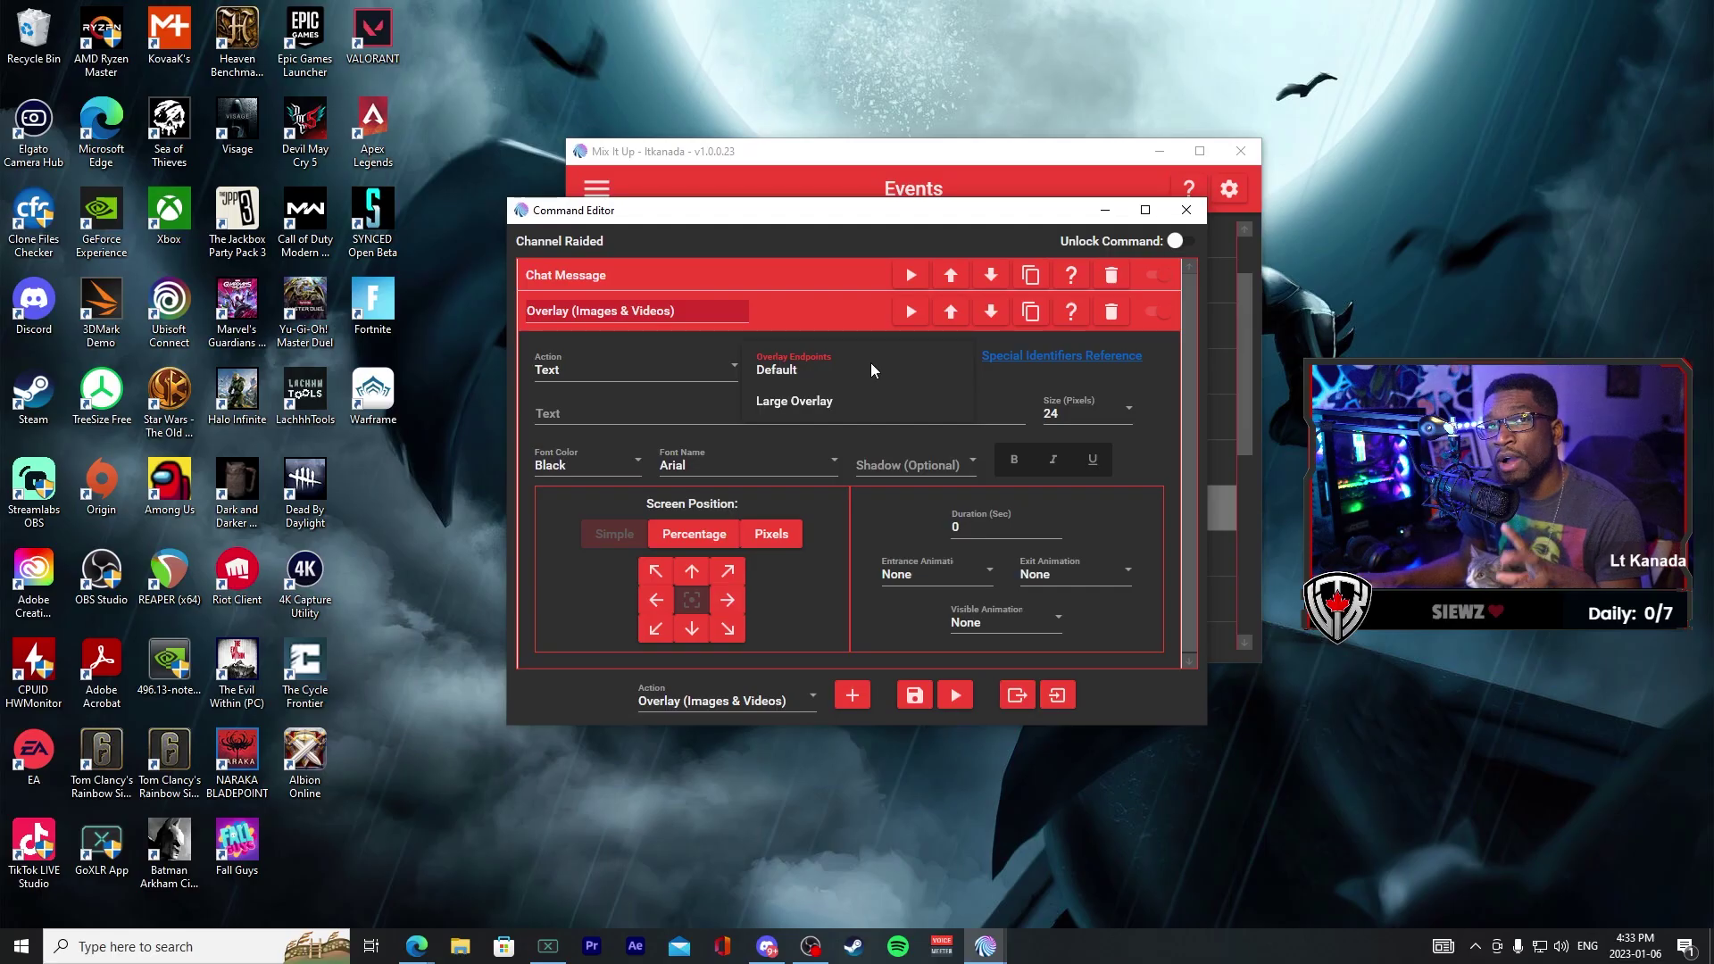
left_click(805, 409)
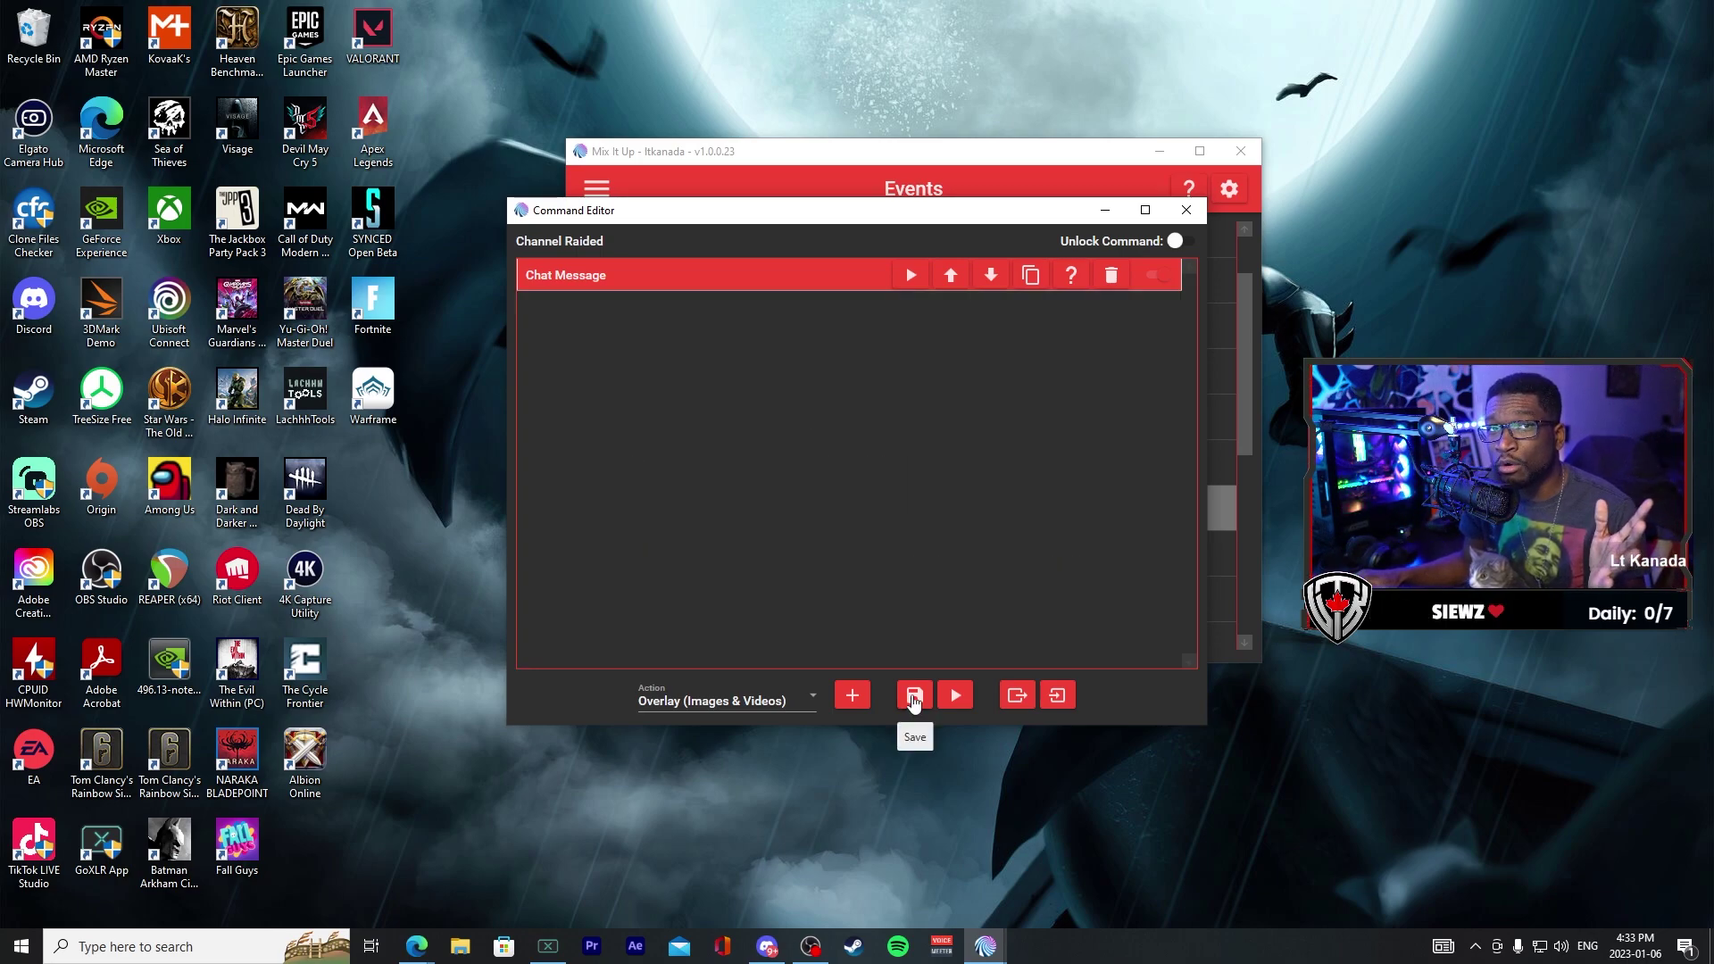
left_click(914, 703)
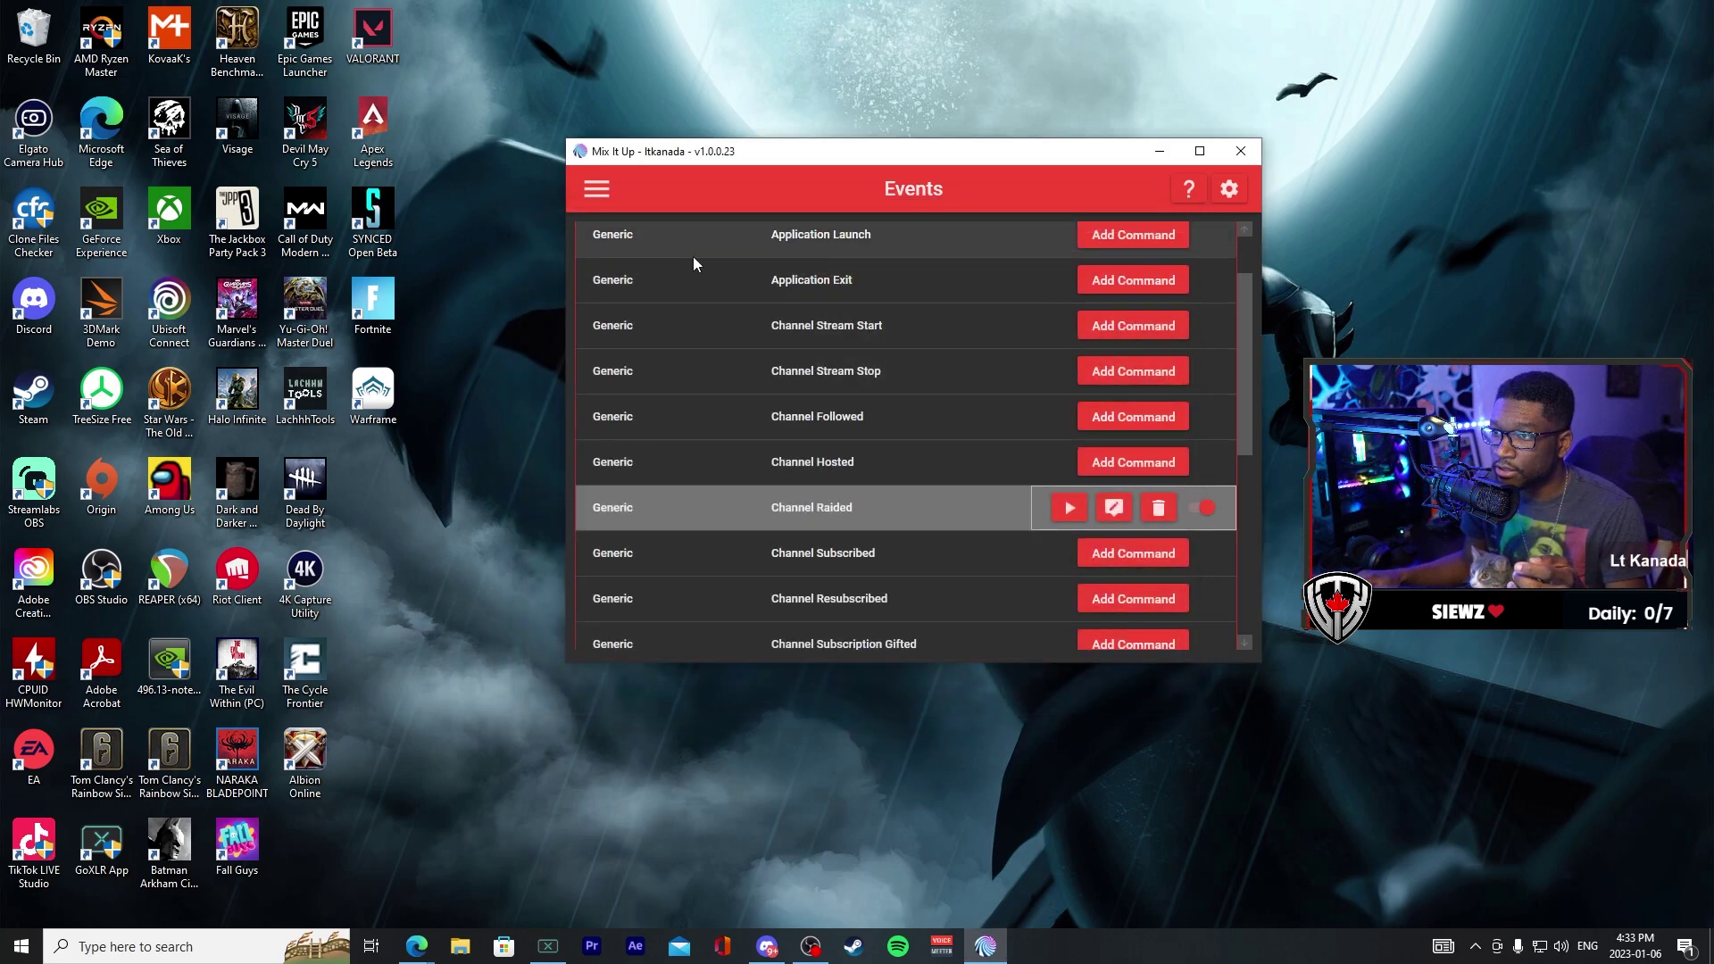
Step: Review the overlay endpoints in Settings and begin naming a new endpoint
left_click(597, 189)
left_click(967, 208)
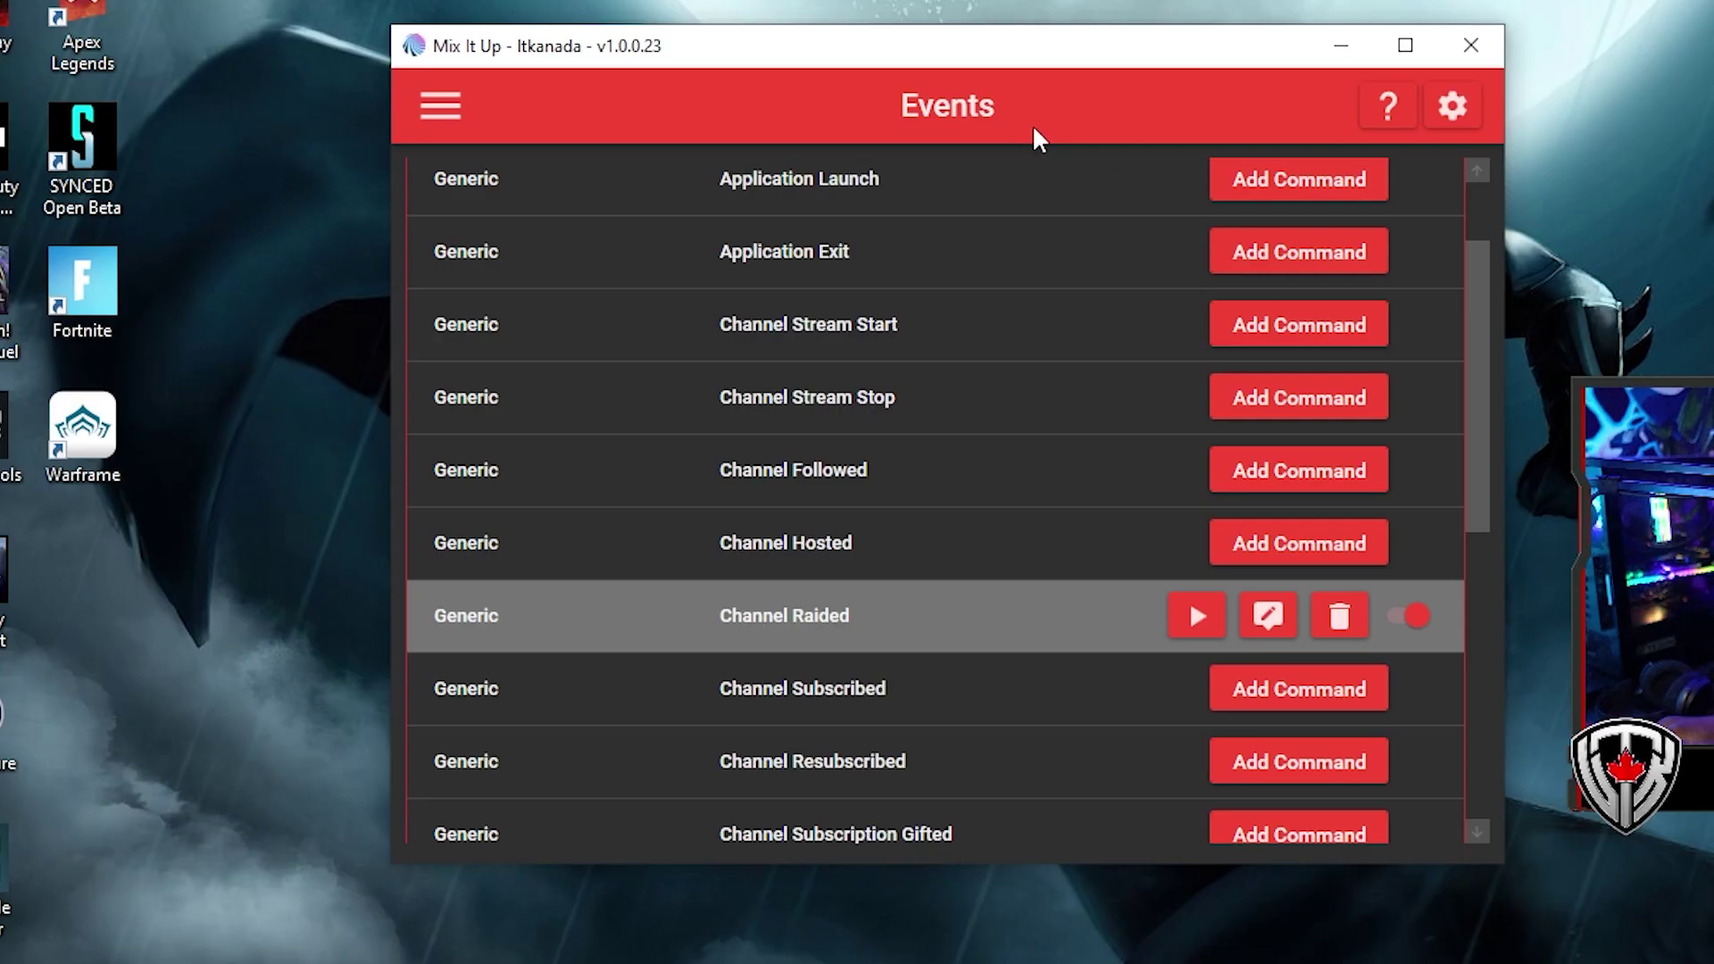
left_click(1456, 111)
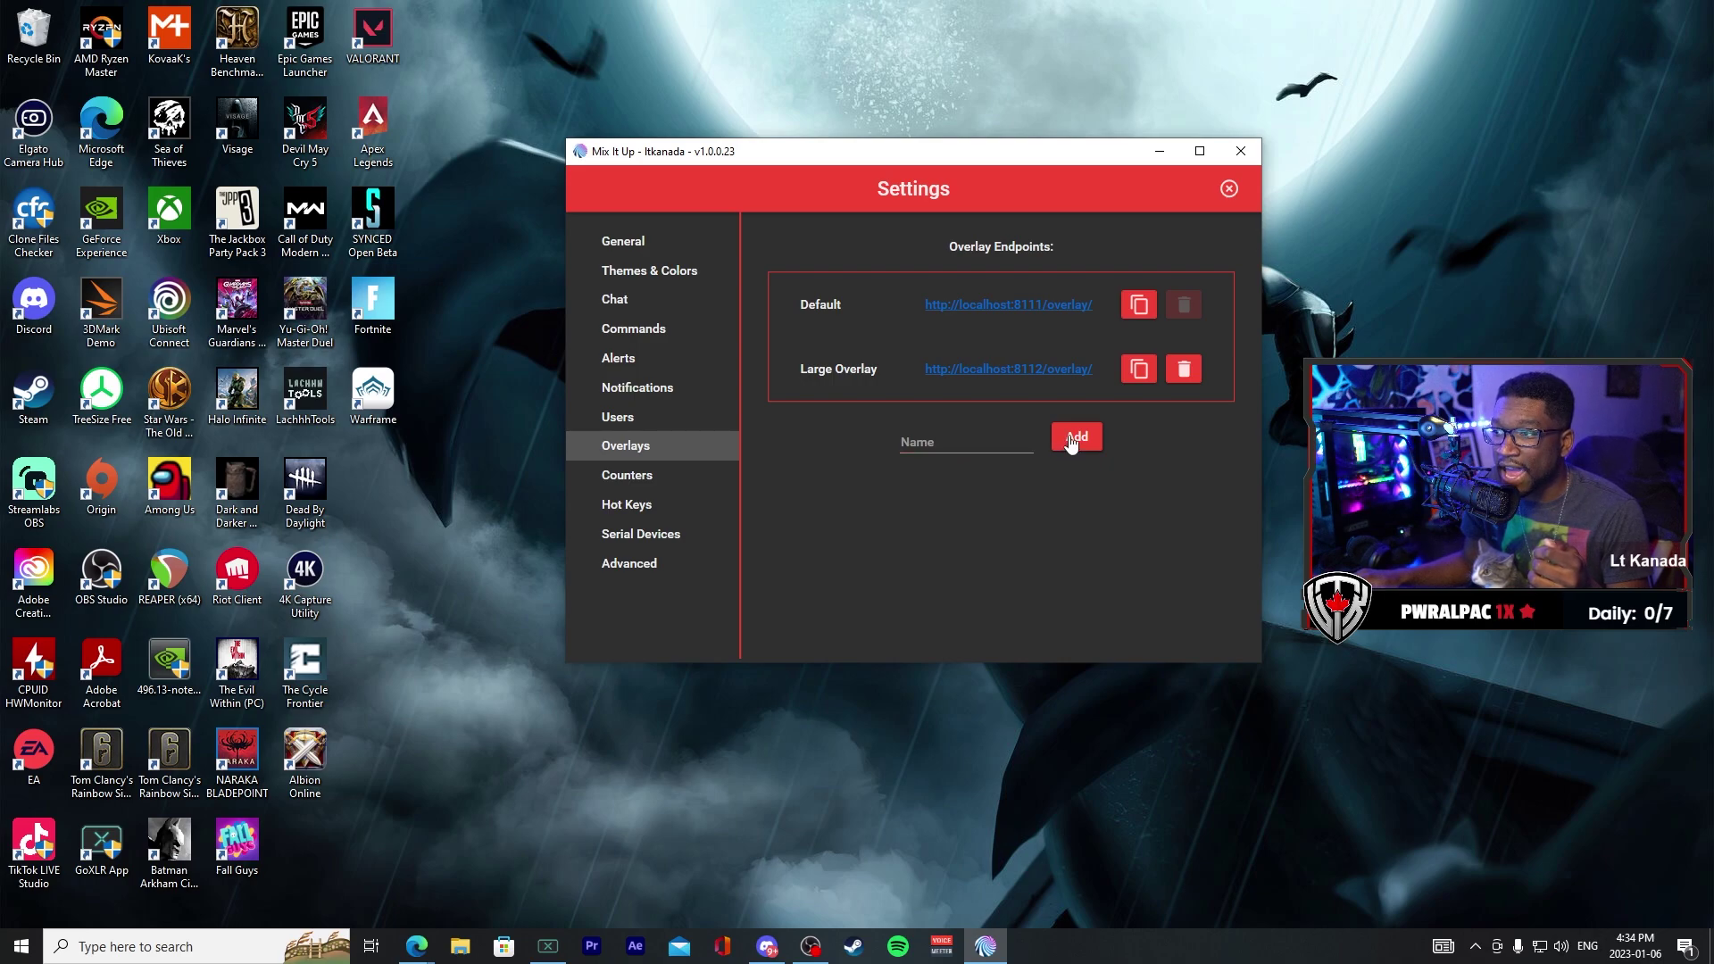
left_click(939, 451)
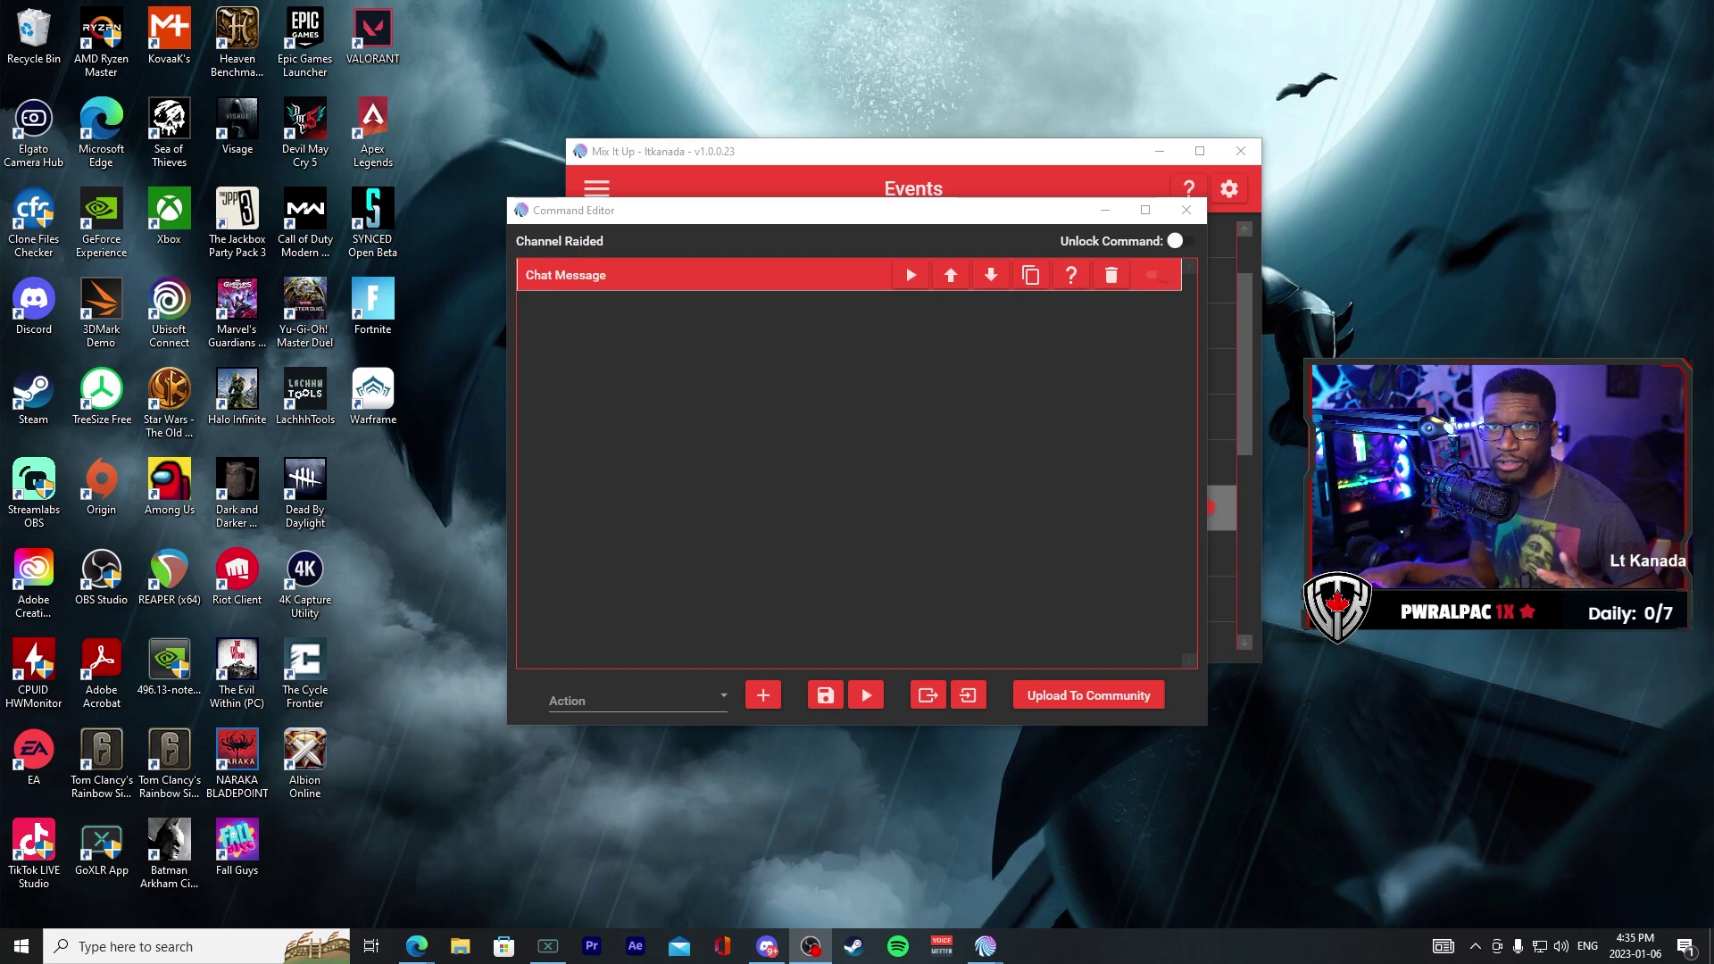
Step: Add an Overlay (Images & Videos) action below the Chat Message and view its overlay kinds
left_click(635, 701)
left_click(628, 607)
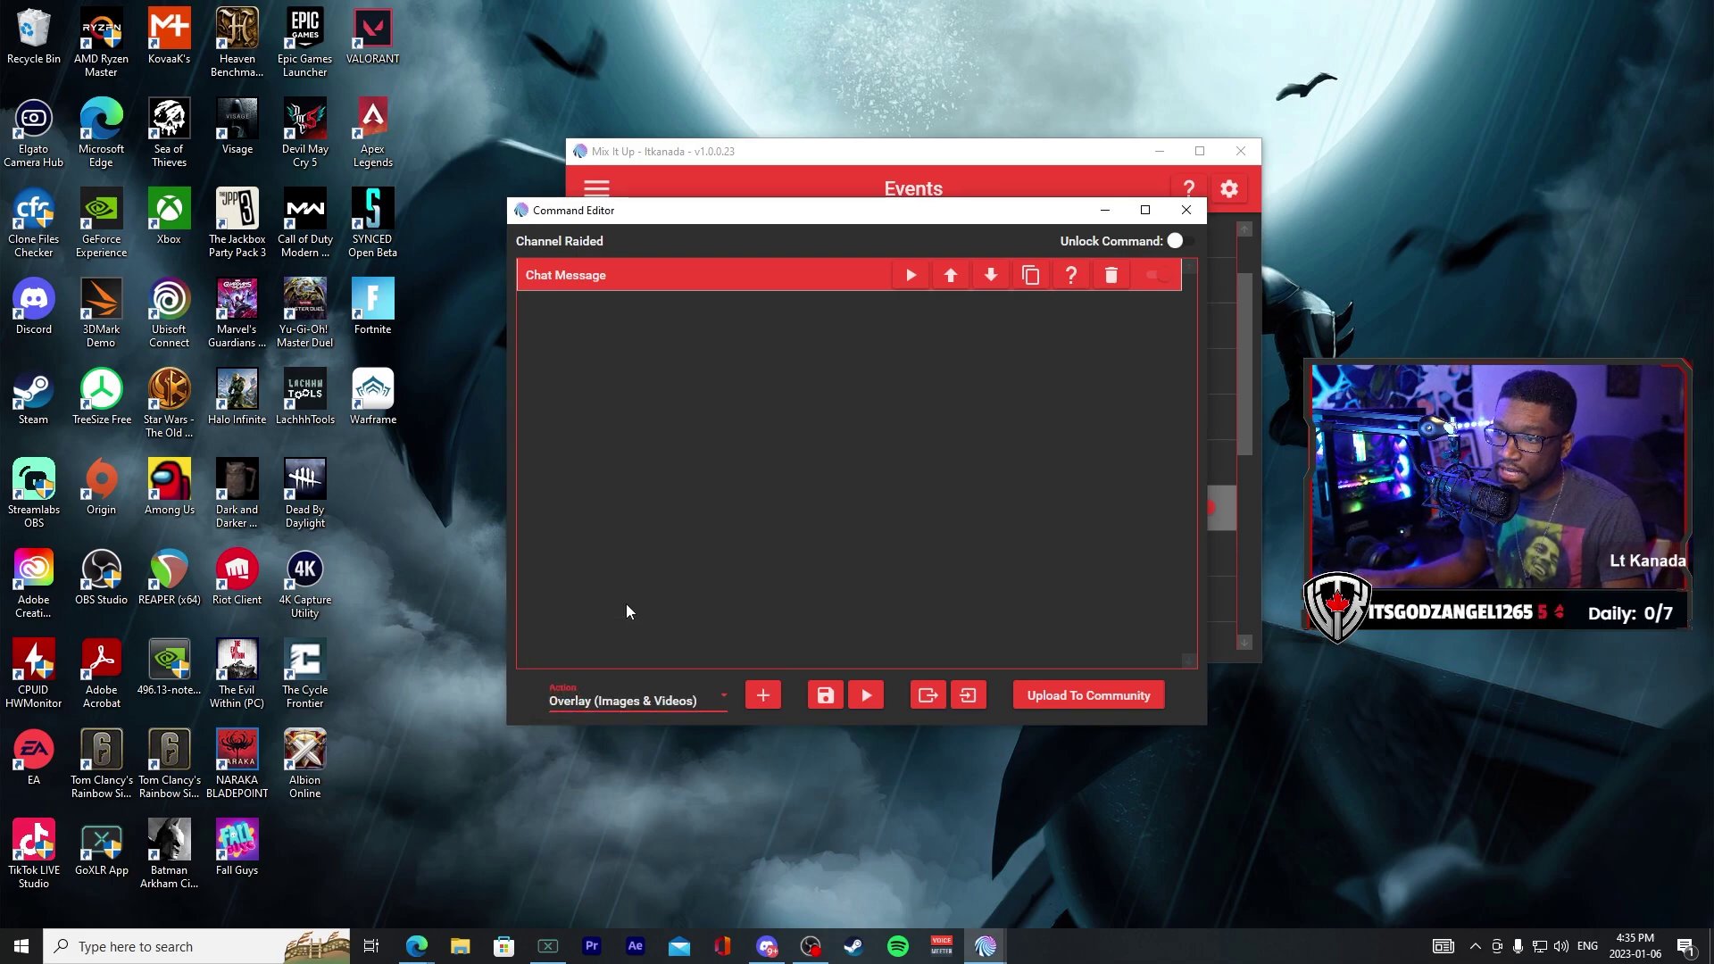
left_click(764, 697)
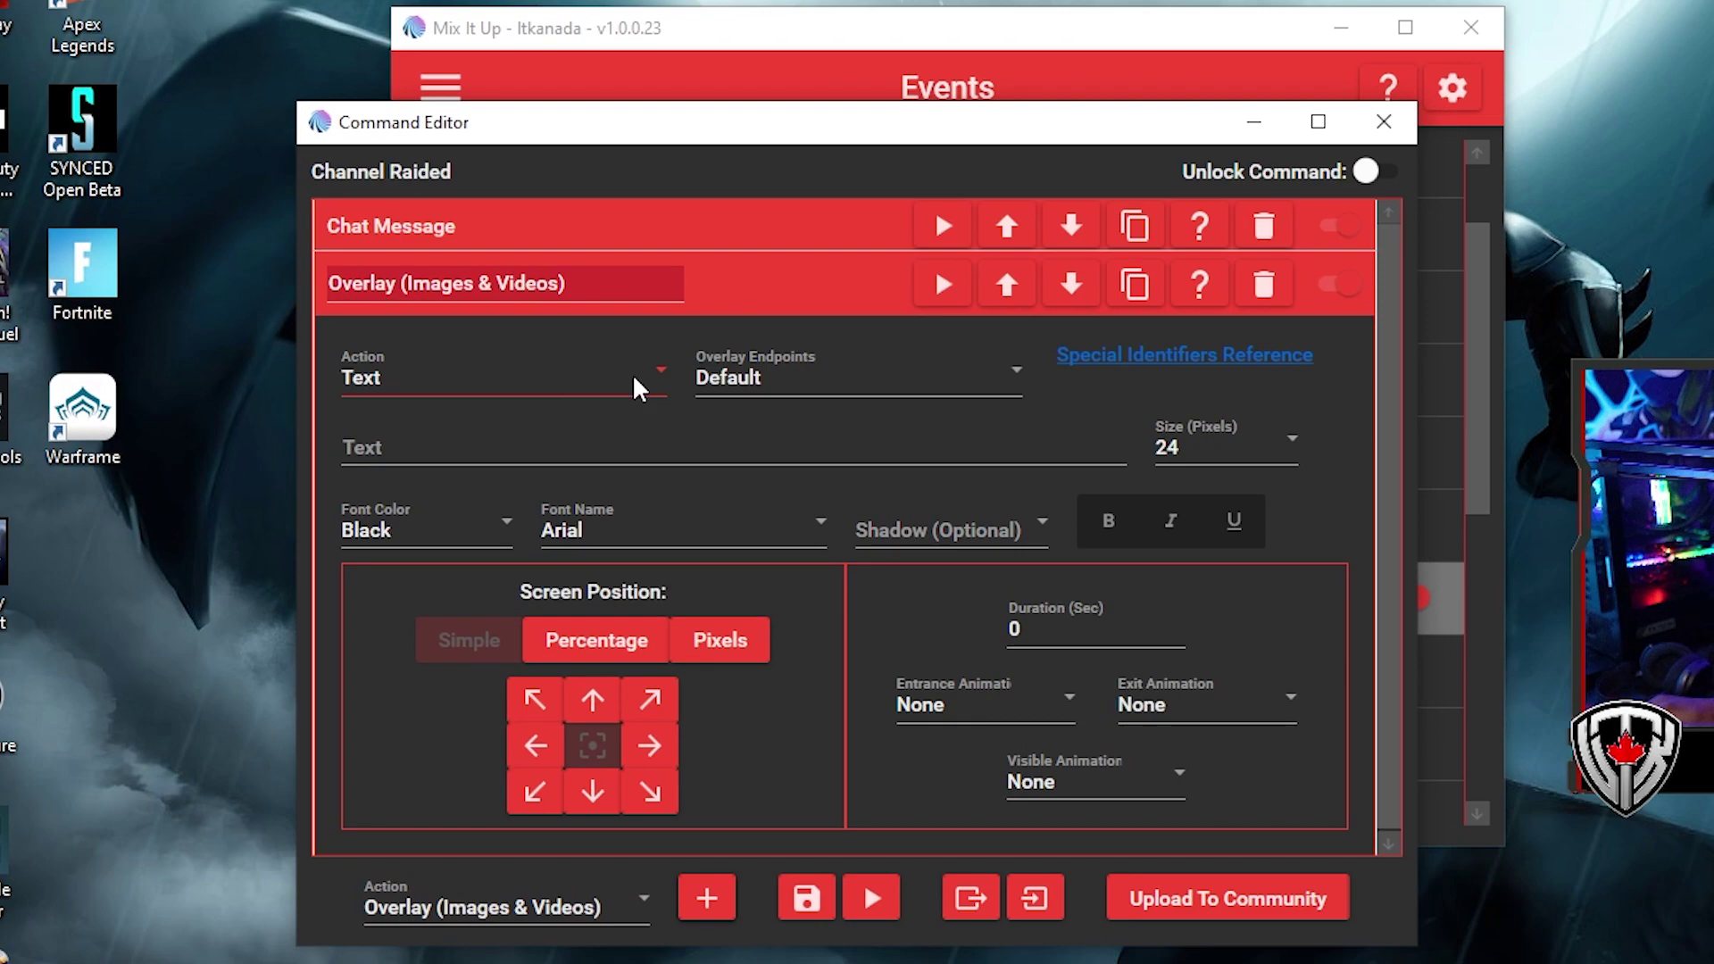
left_click(710, 370)
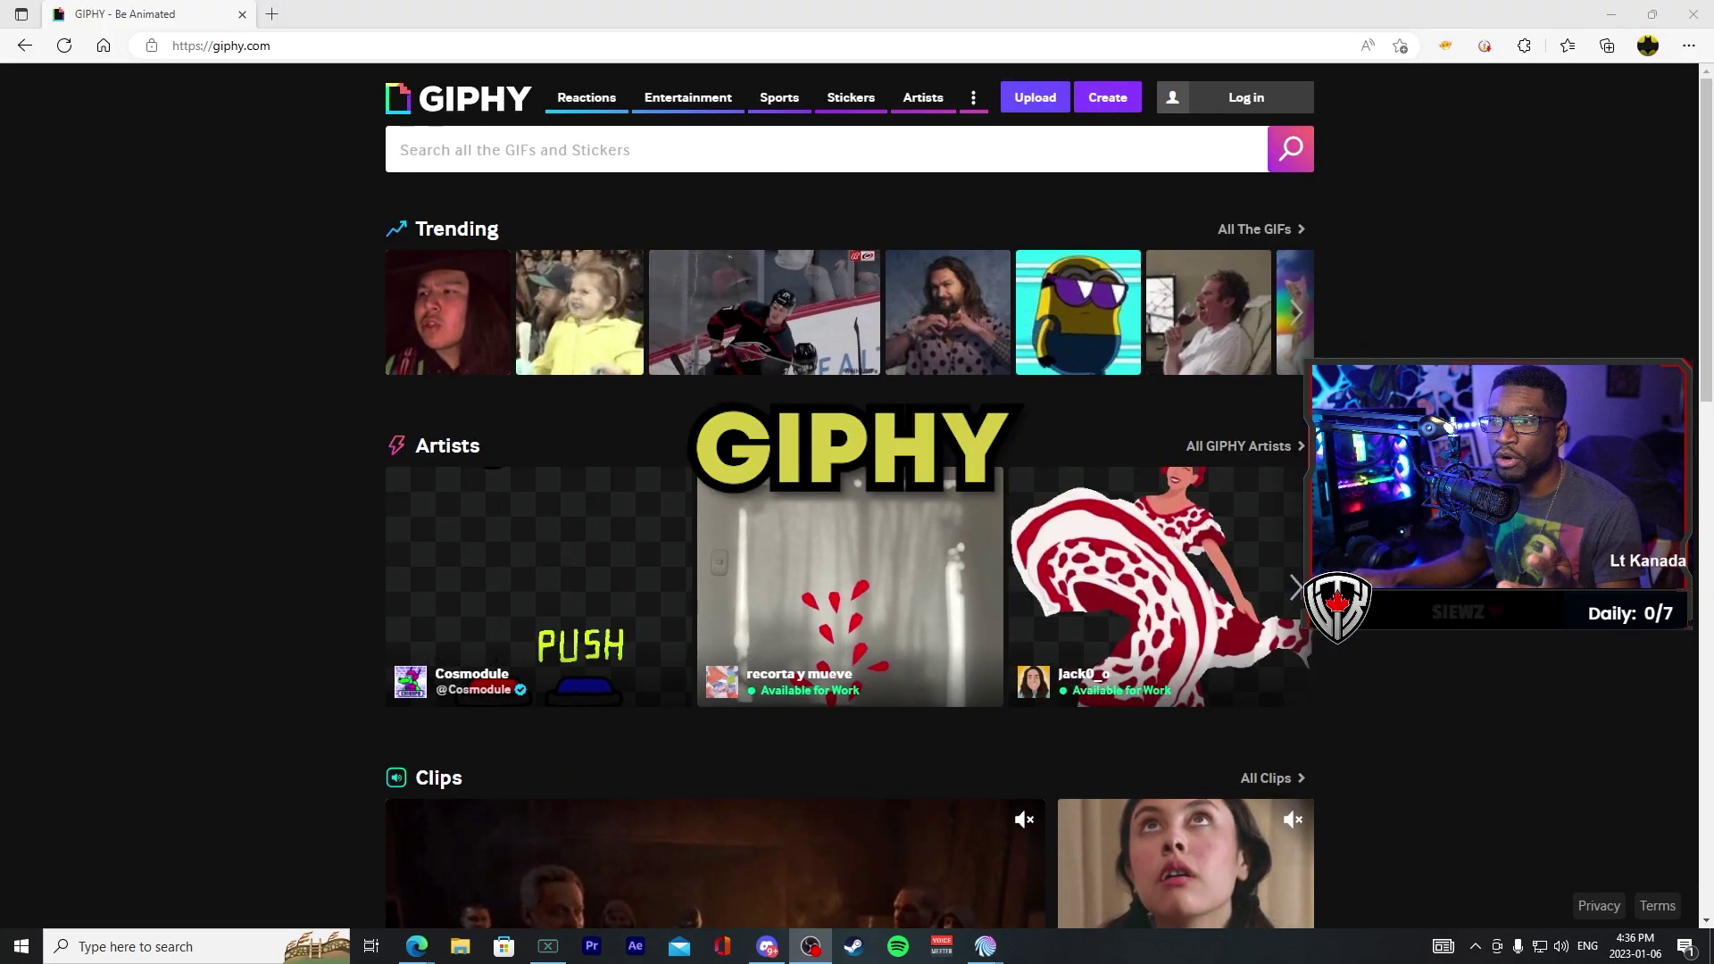
Step: Search GIPHY for 'Flames'
left_click(741, 148)
type("Flames")
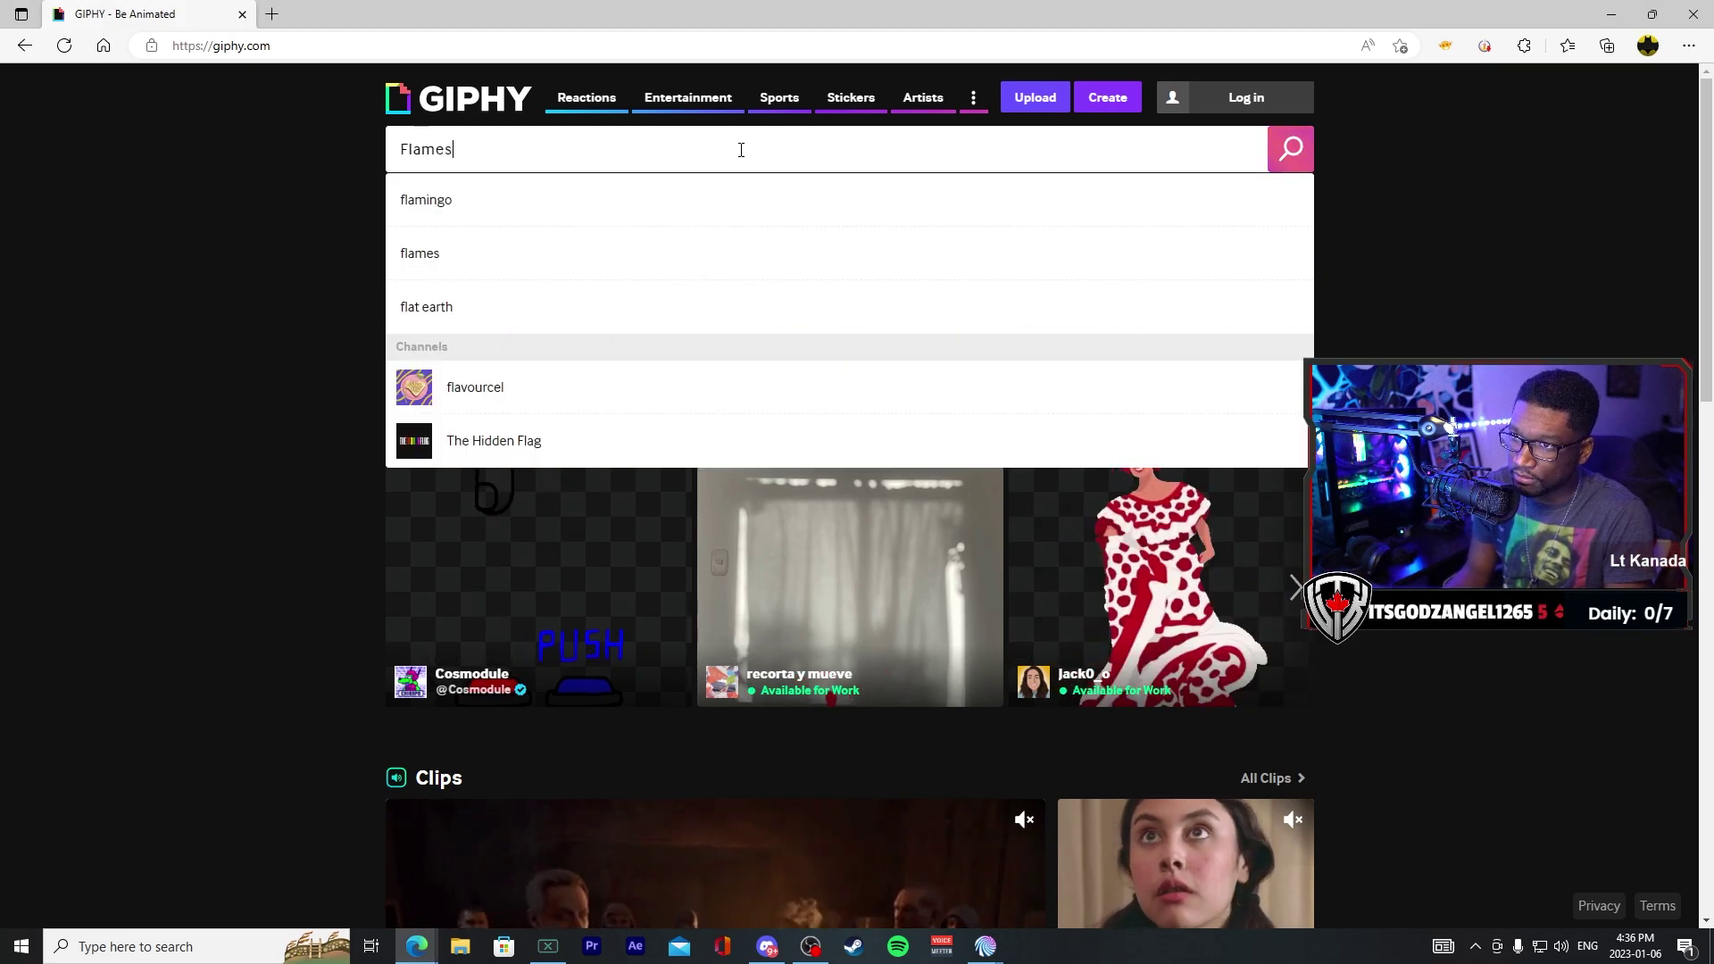
key("Return")
Step: Save the yellow Fairy Tail fire GIF to the computer under the name 'Raid'
scroll(277, 398, "down", 5)
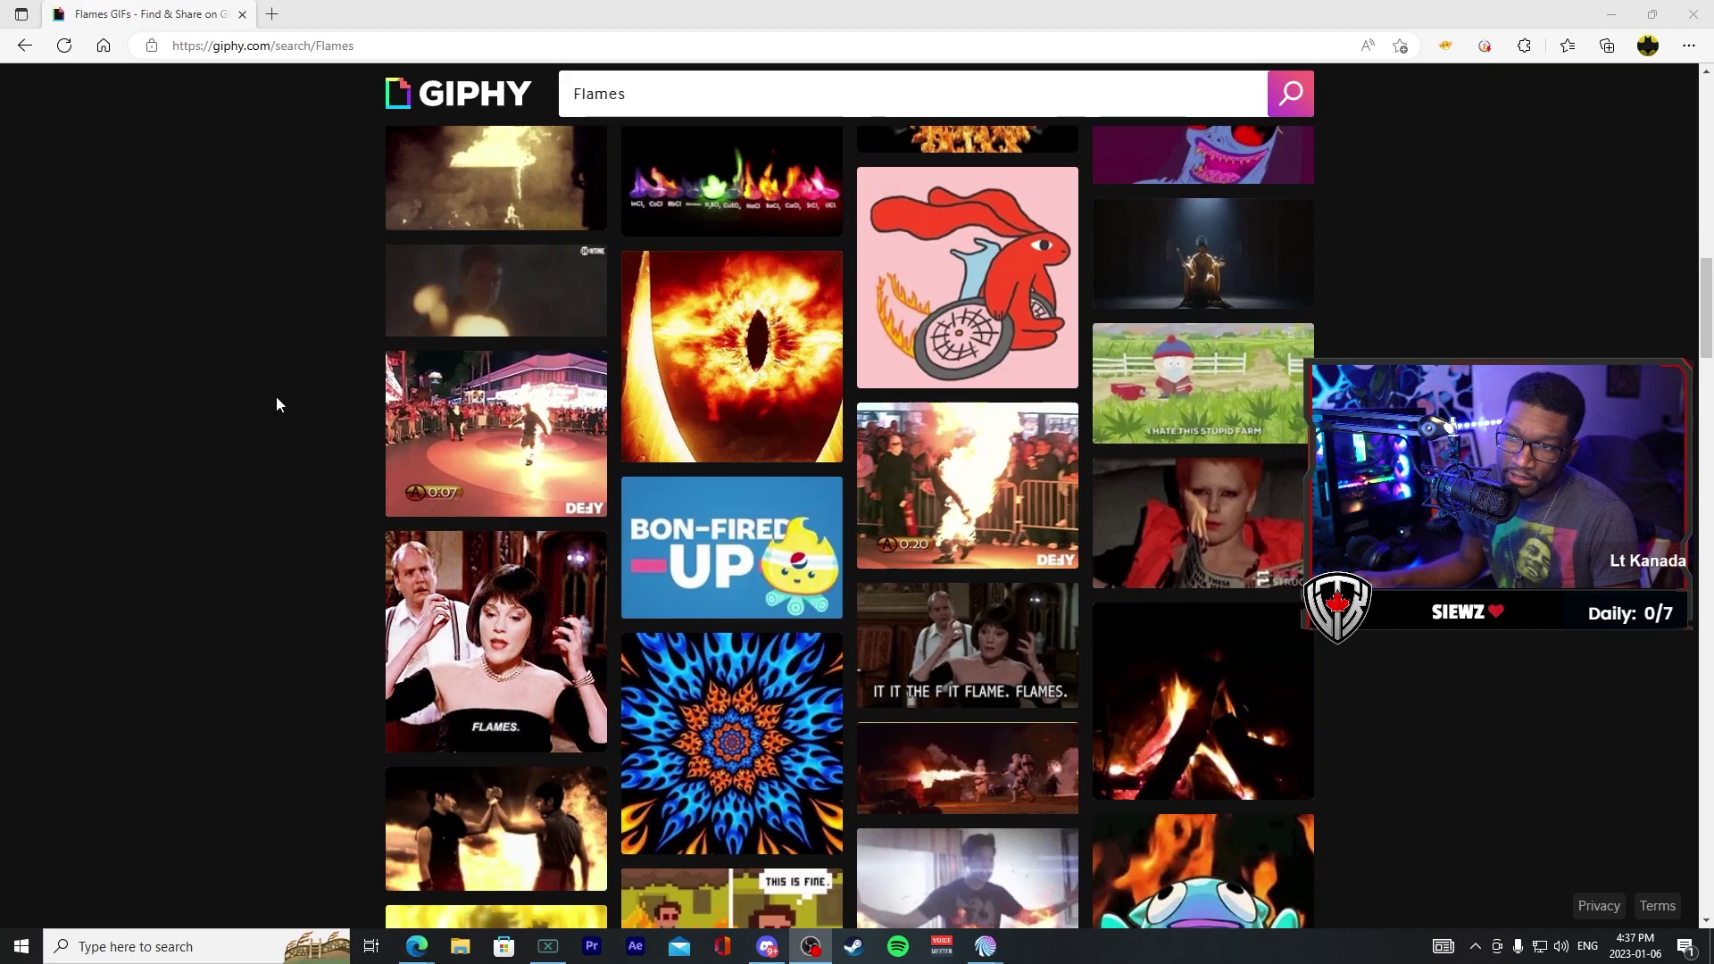
scroll(278, 407, "down", 2)
left_click(449, 451)
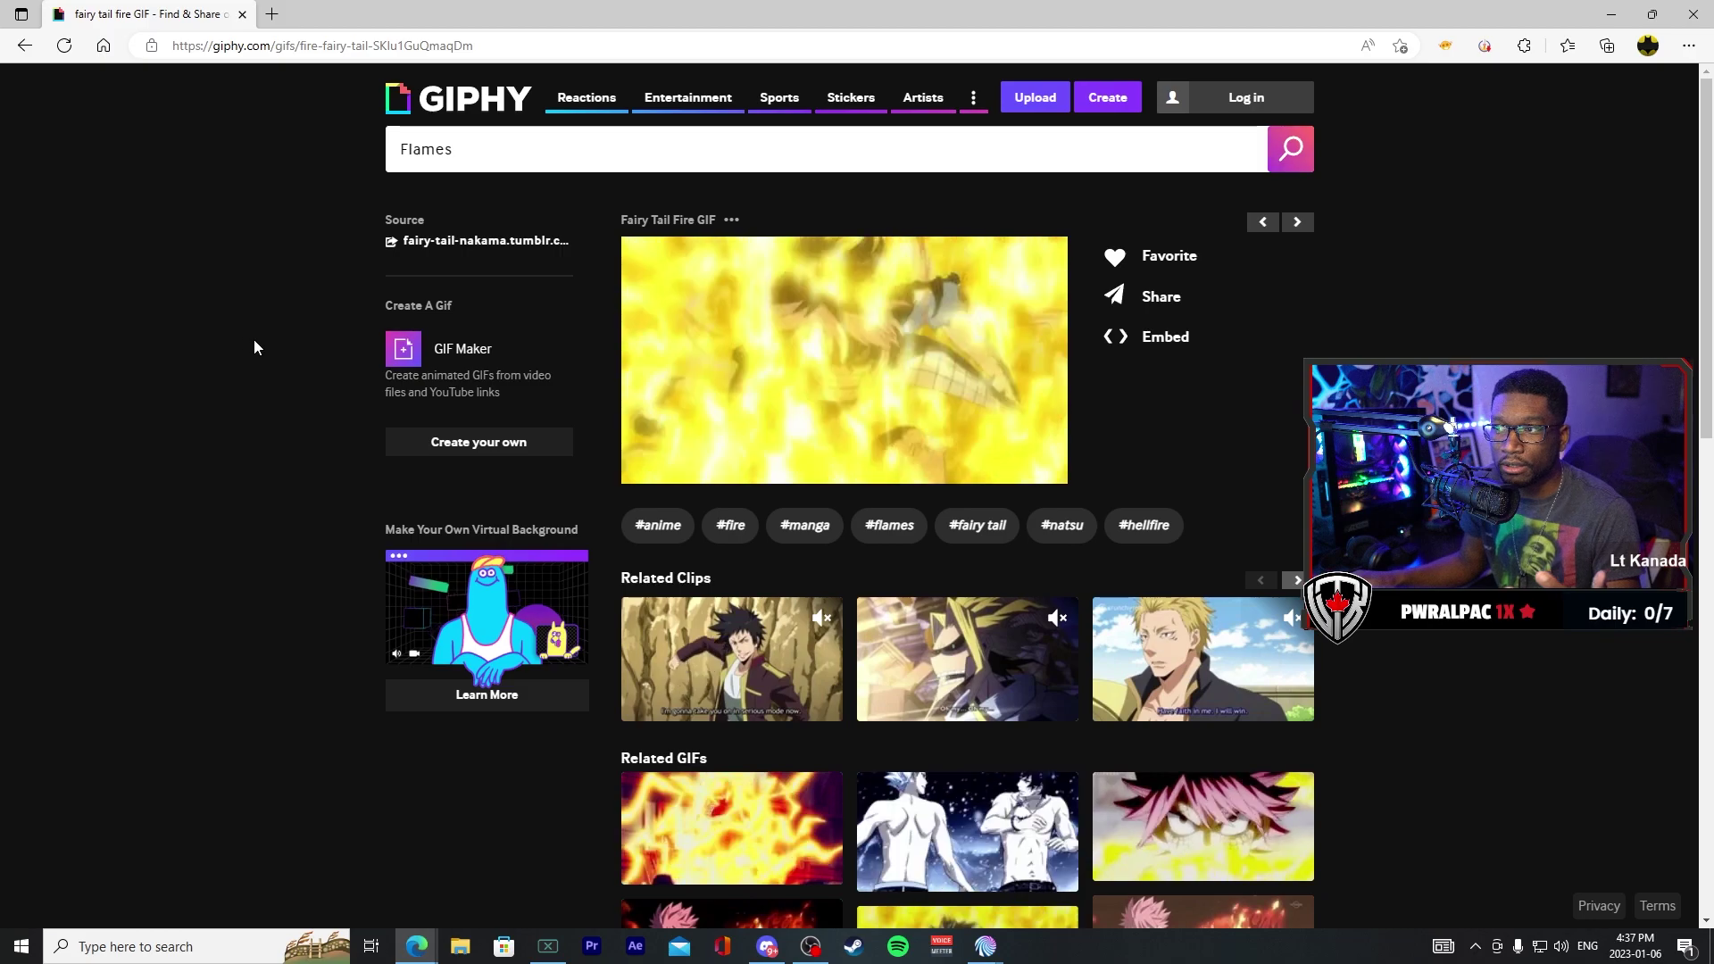
right_click(860, 352)
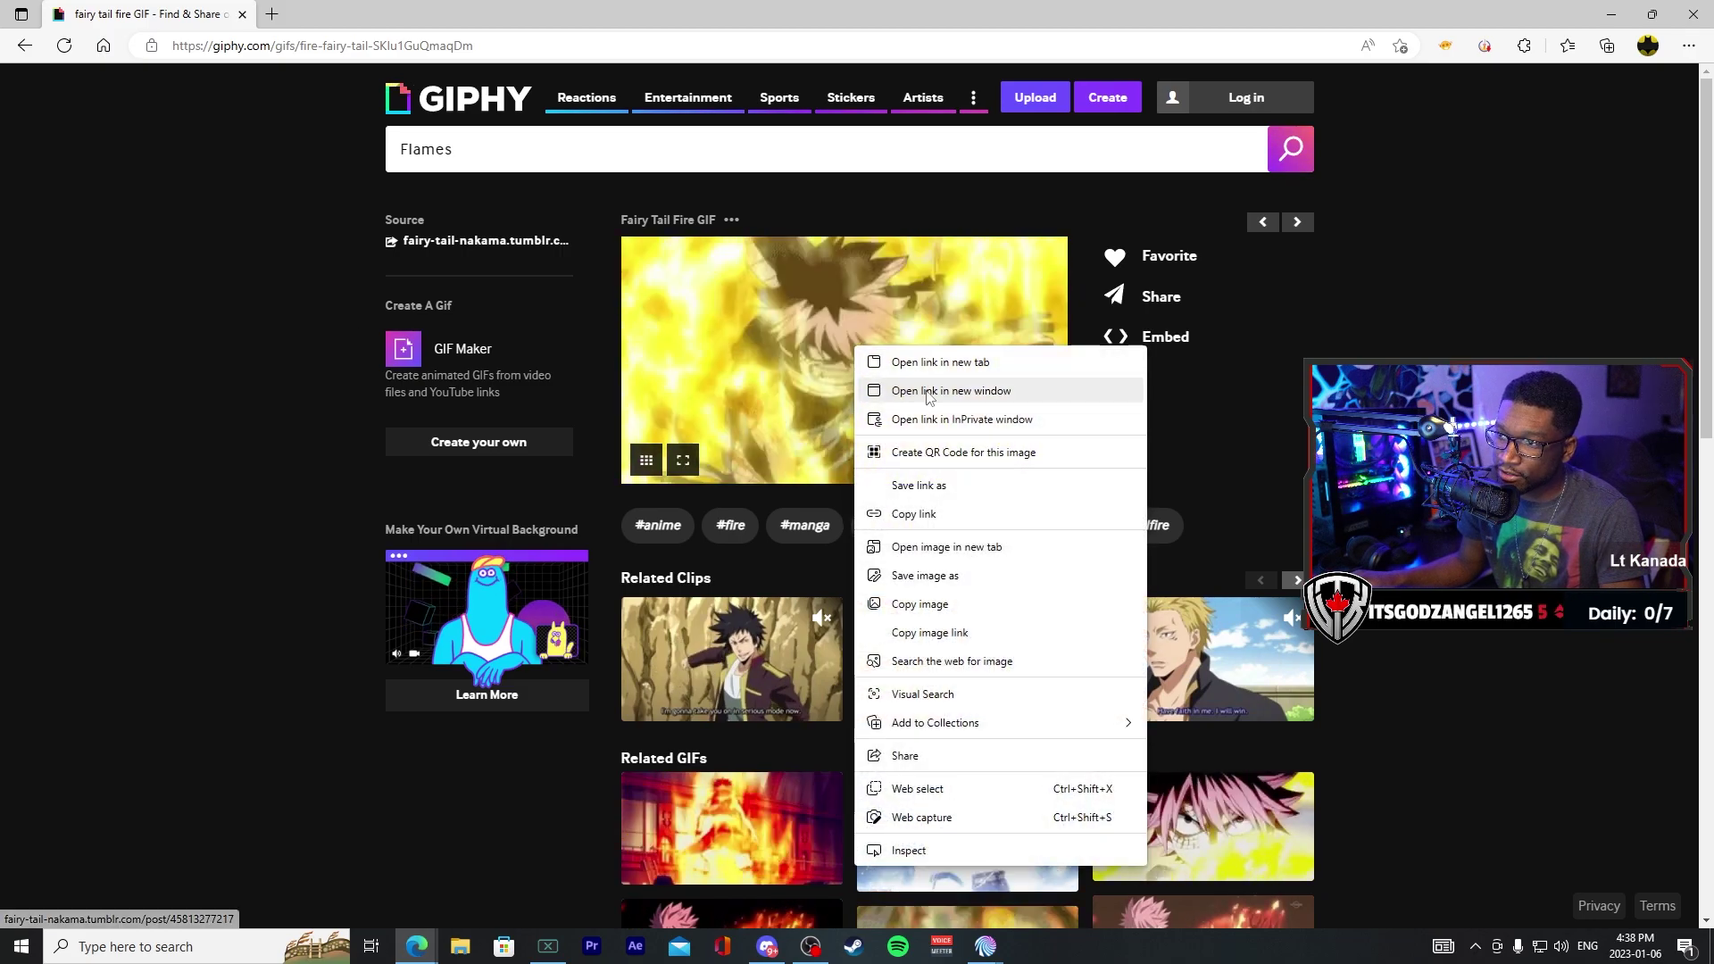
left_click(961, 584)
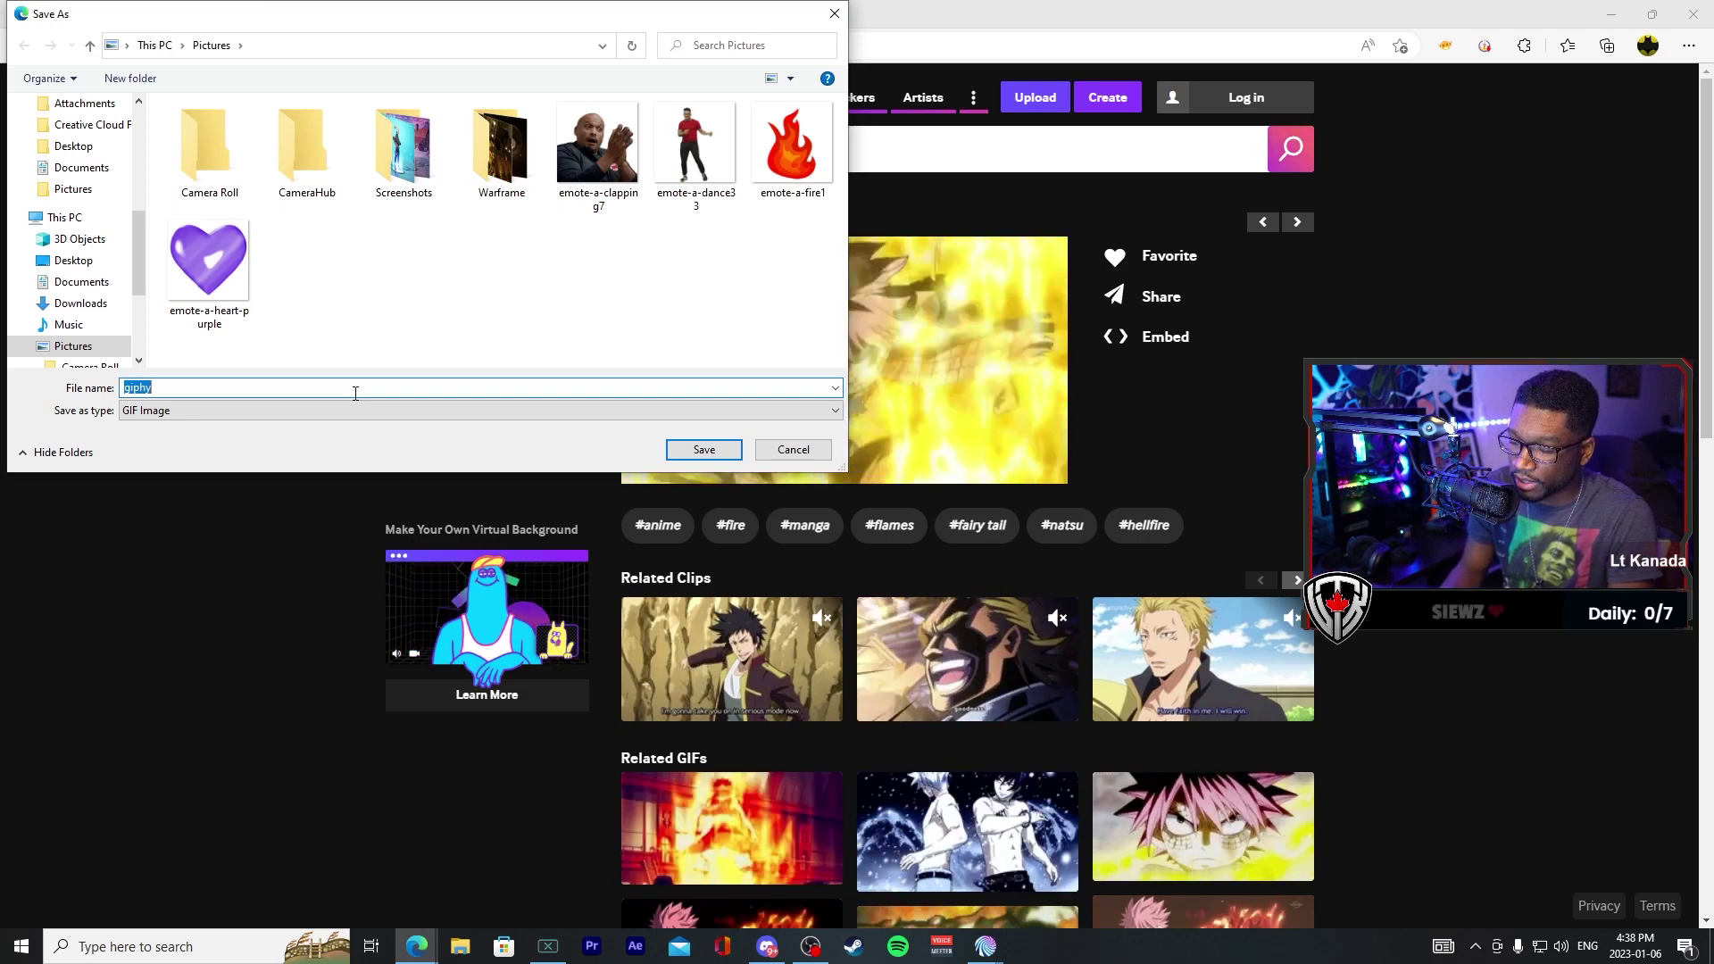
type("Raid")
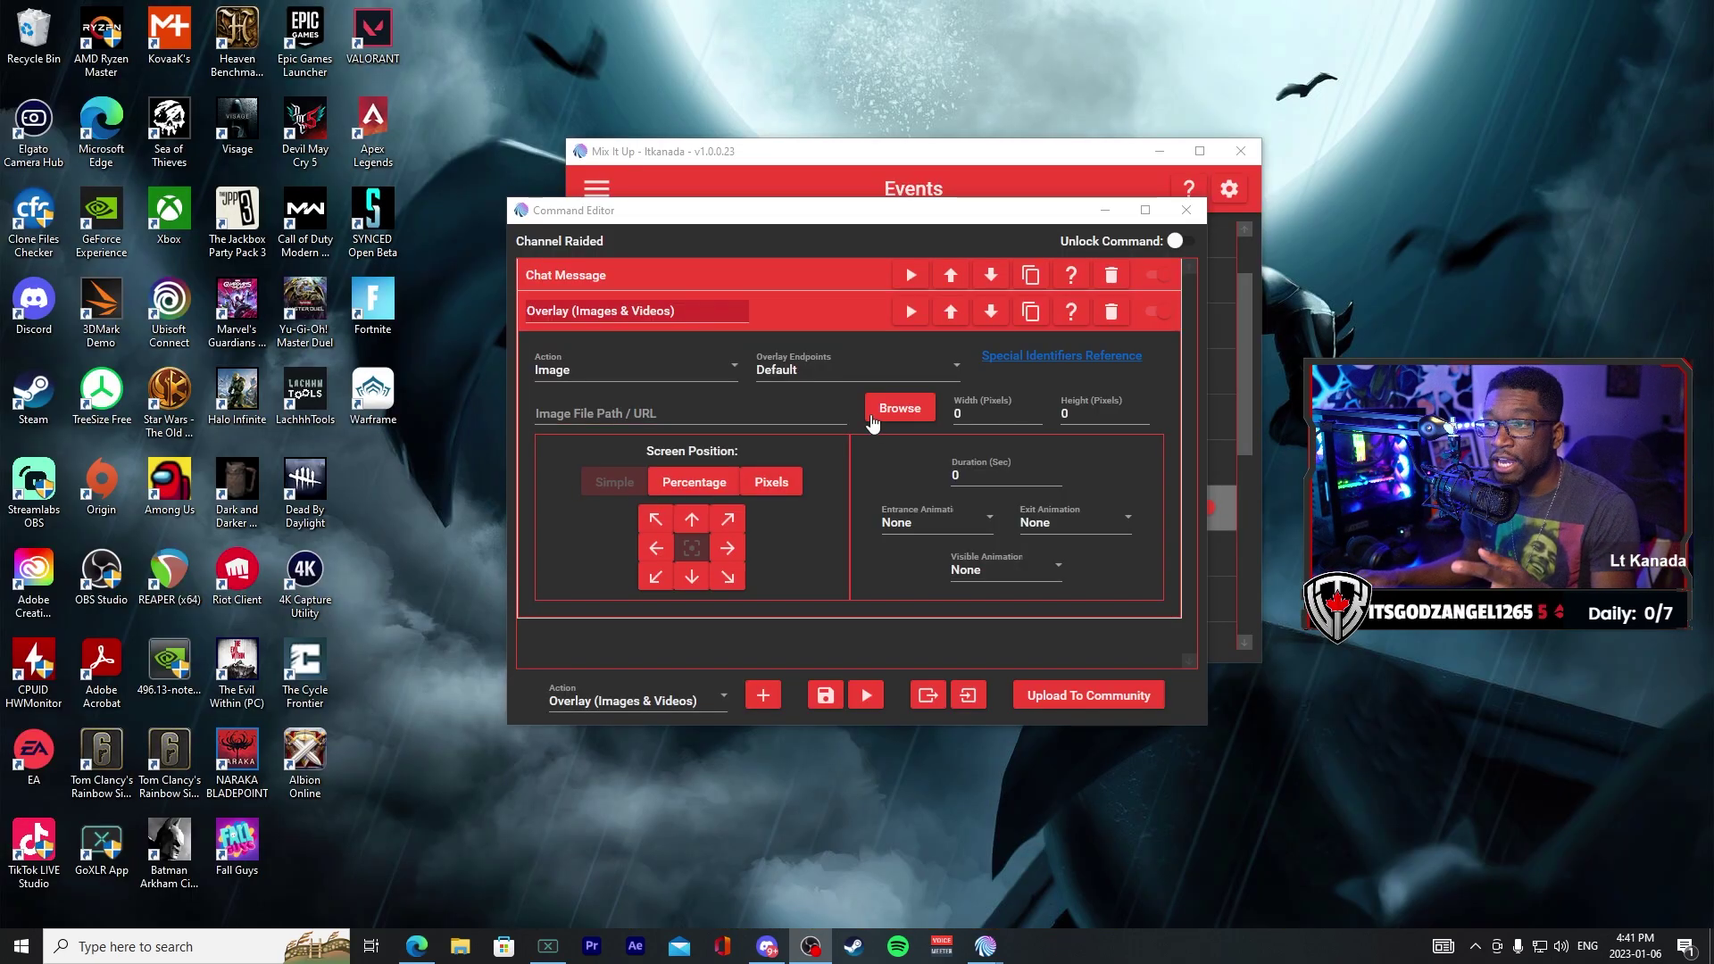
Step: Load the Raid Alert GIF into the image overlay with a 6-second duration
left_click(900, 409)
double_click(910, 397)
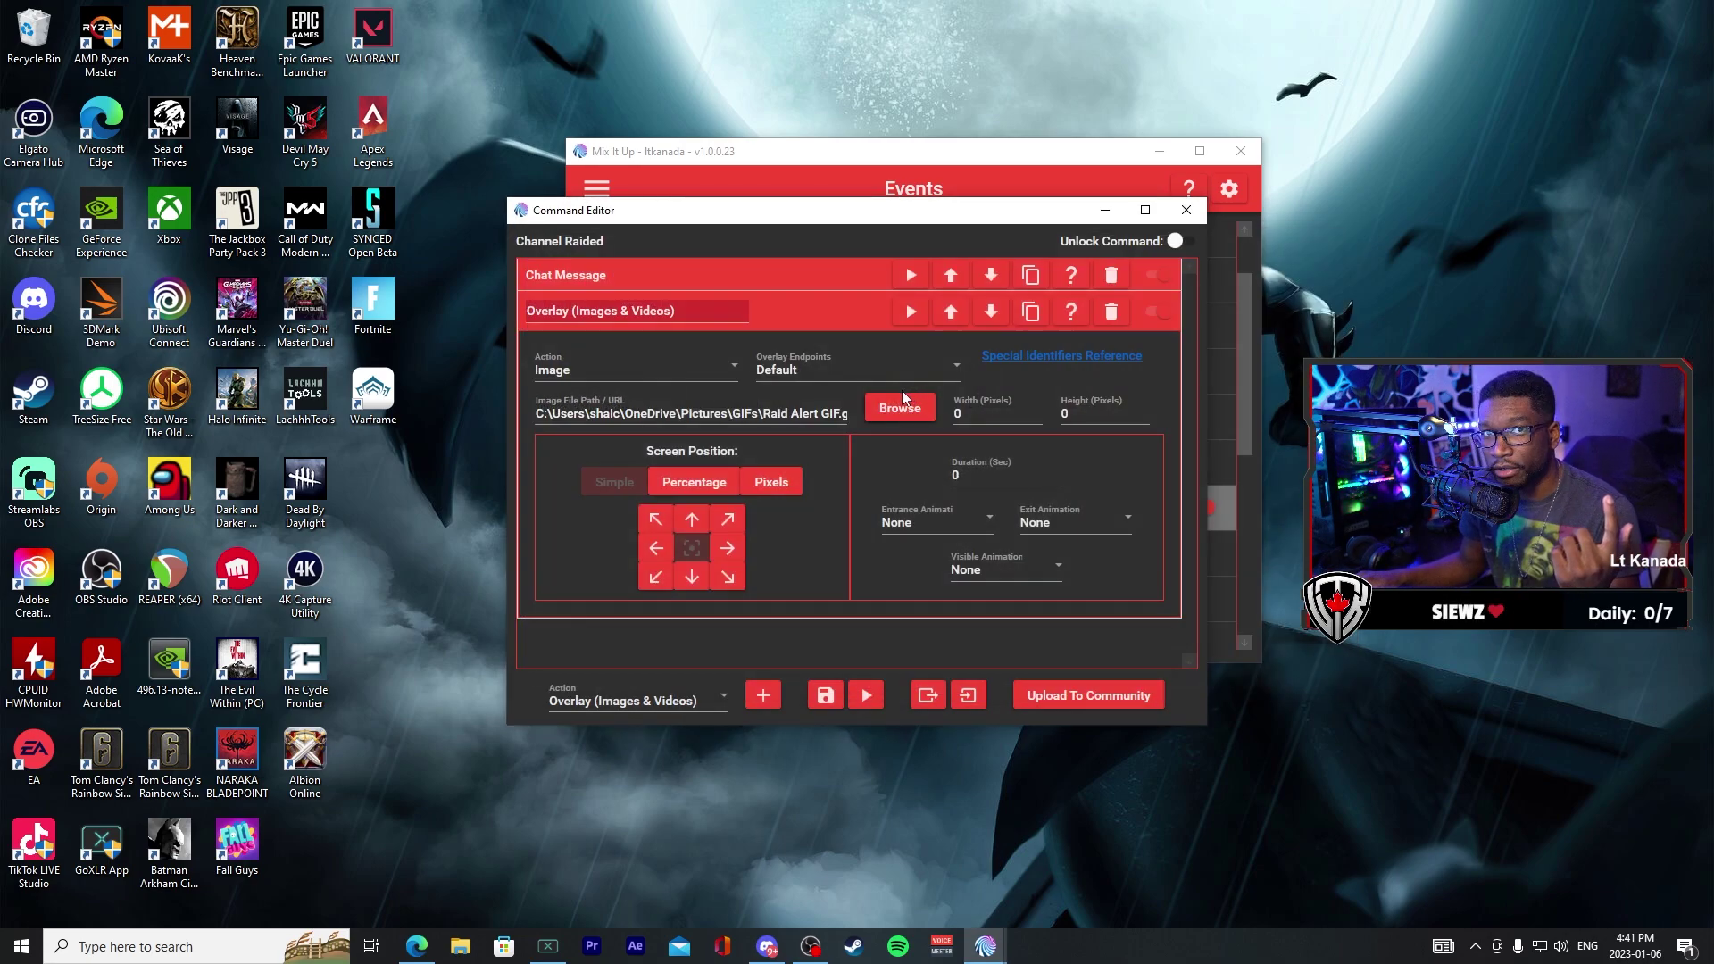
left_click(960, 476)
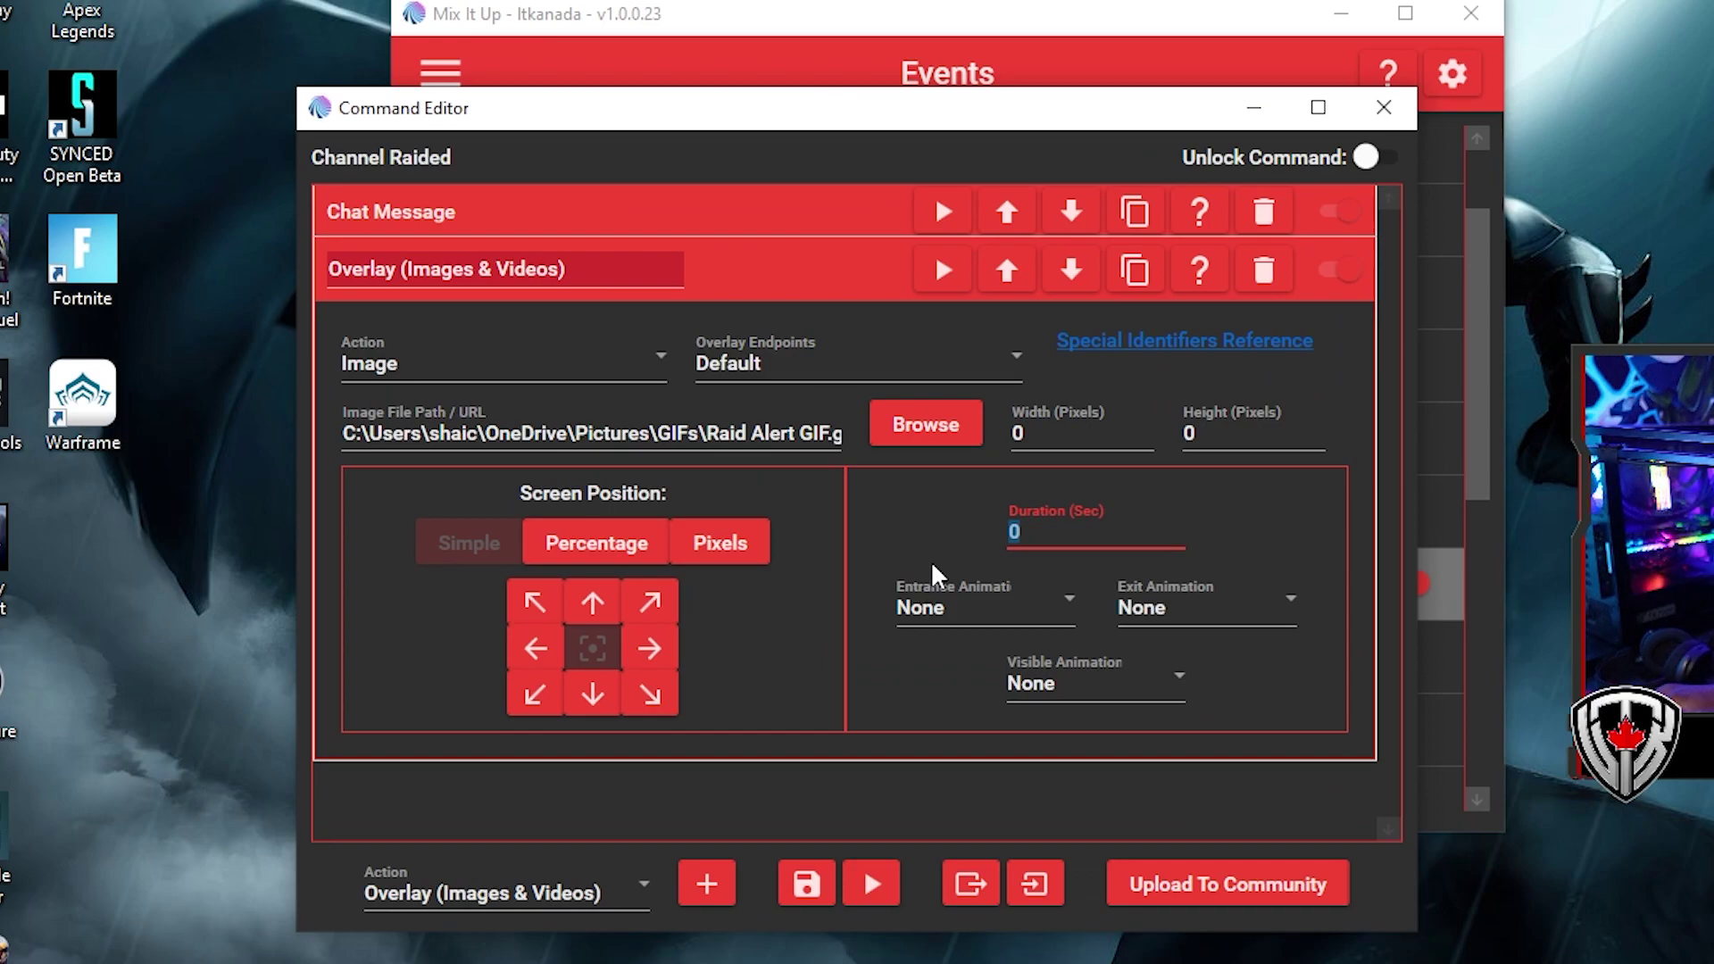
type("6")
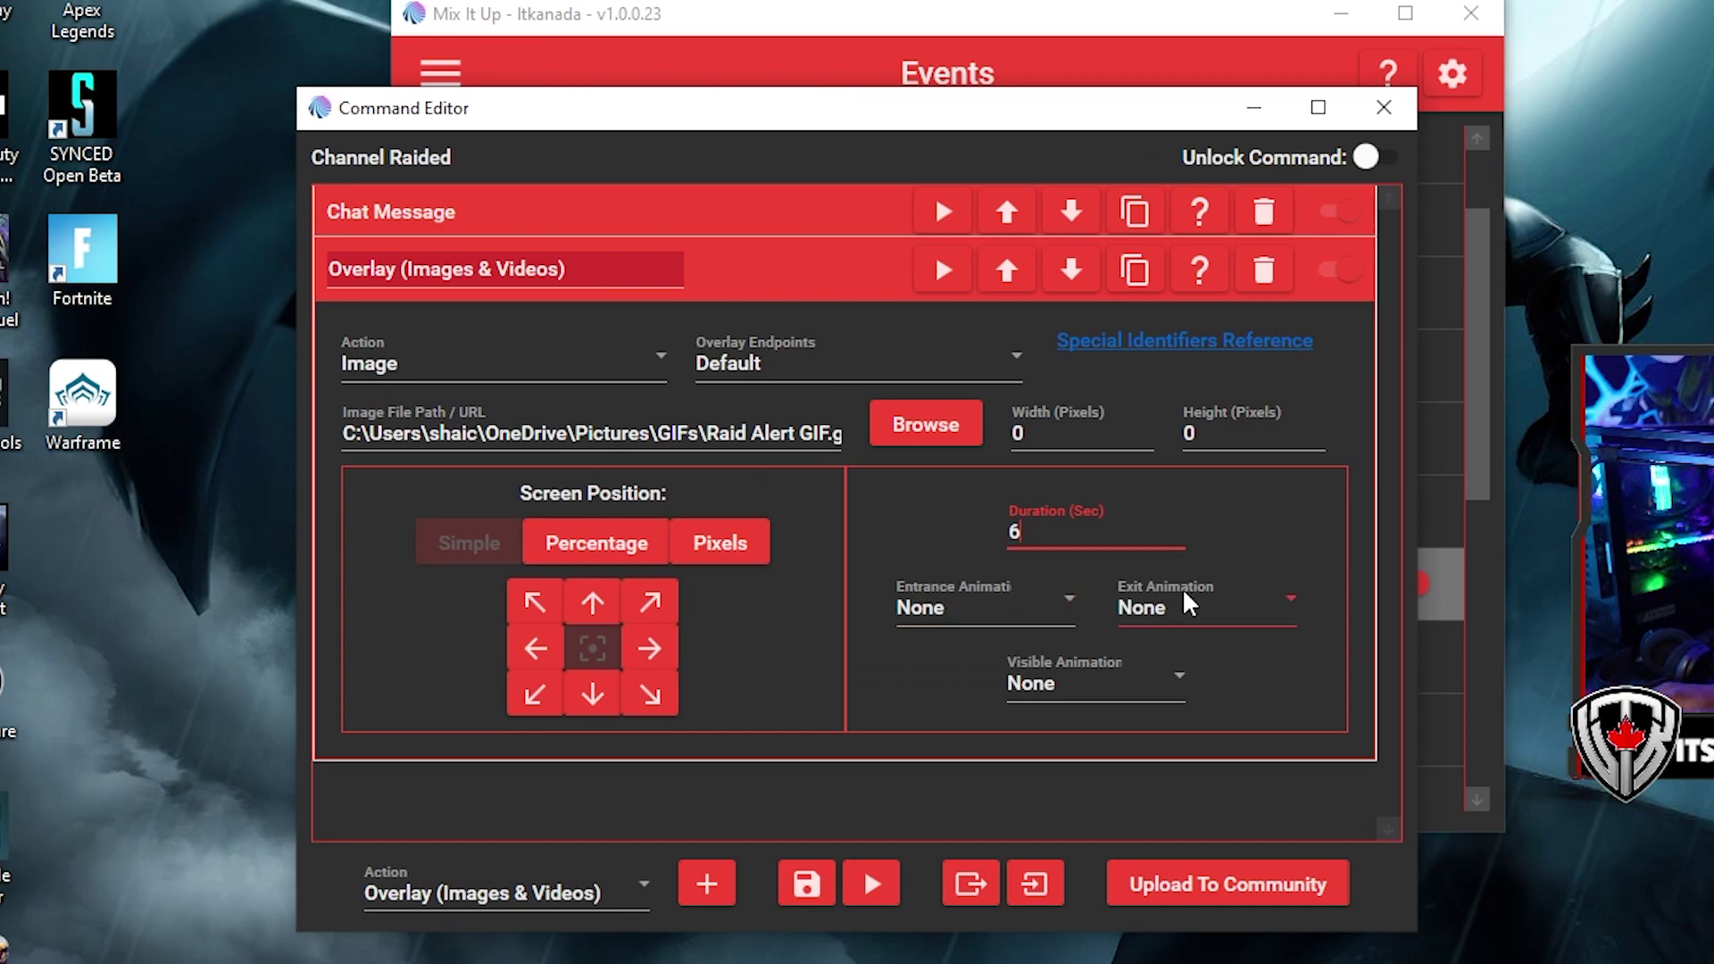
Step: Send the overlay to the Large Overlay endpoint with a Flash visible animation
left_click(976, 382)
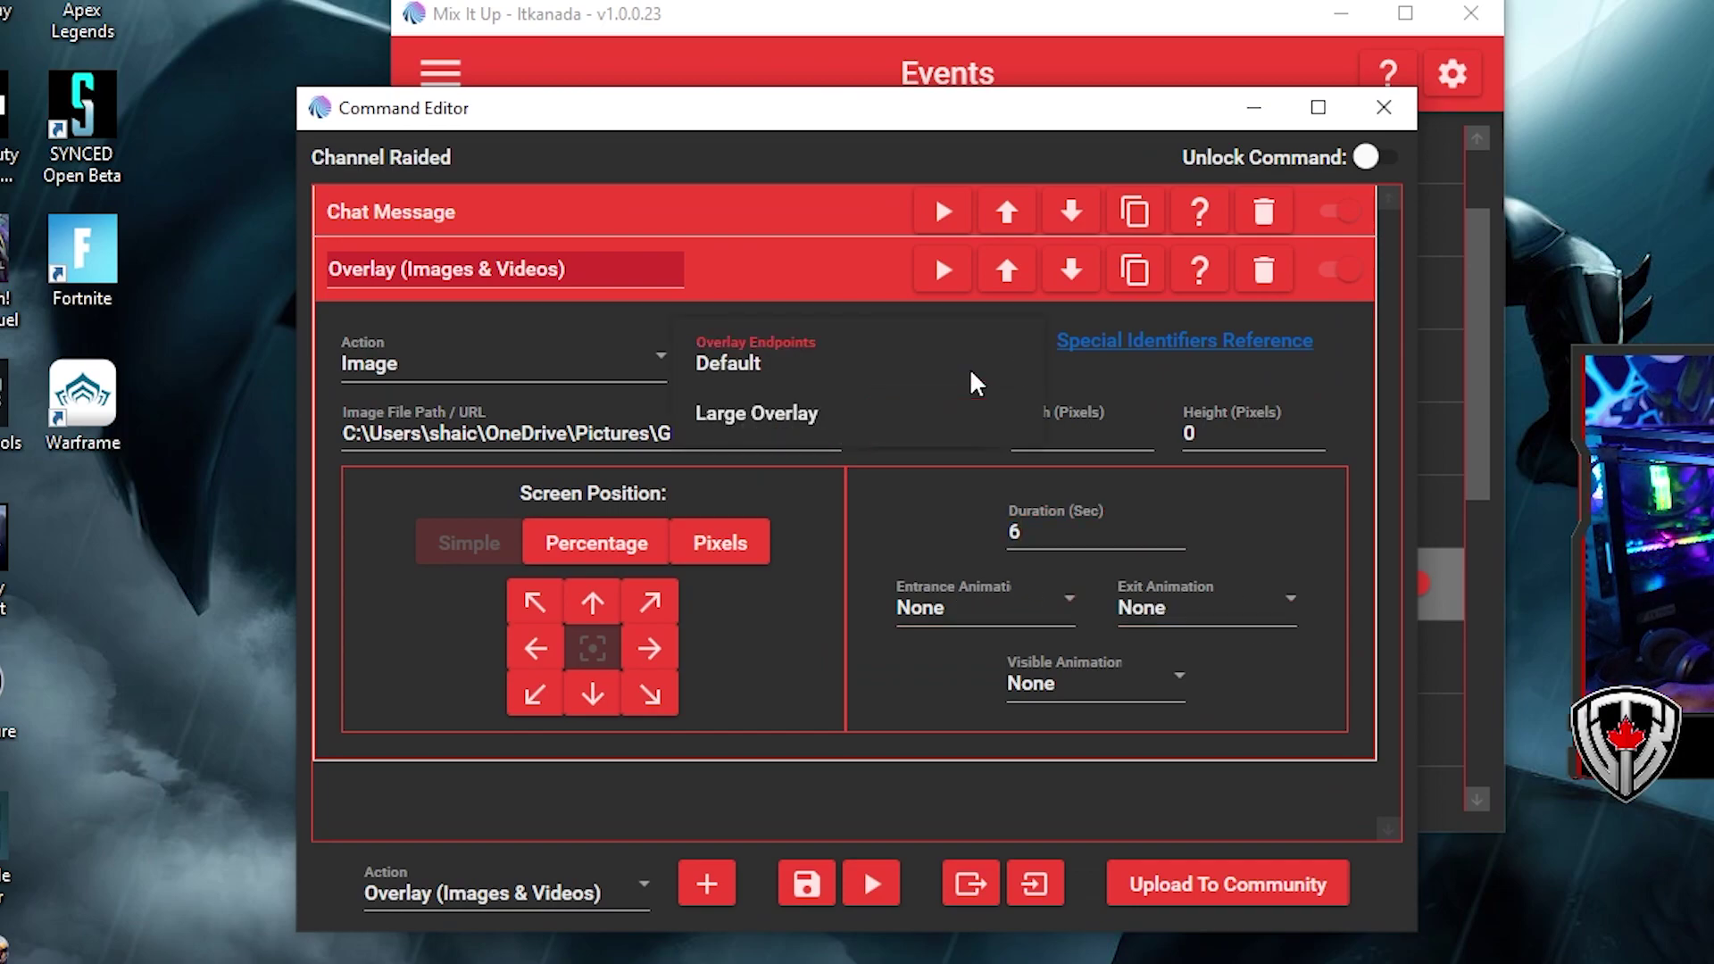
left_click(761, 415)
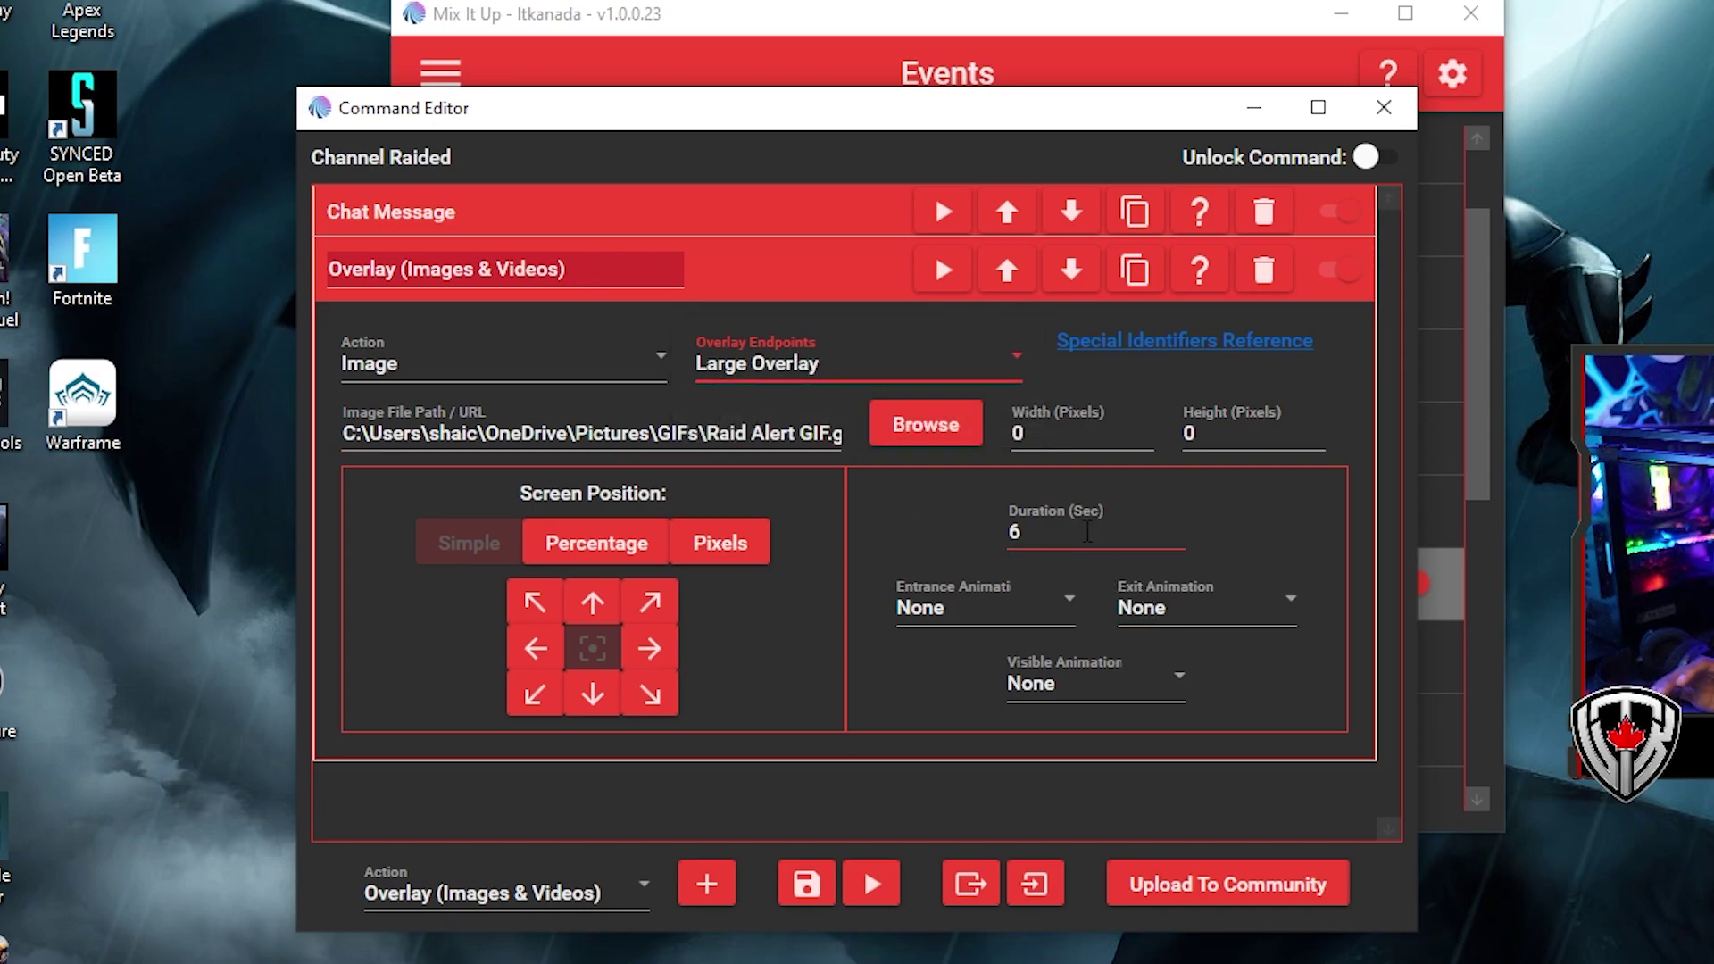
left_click(1172, 683)
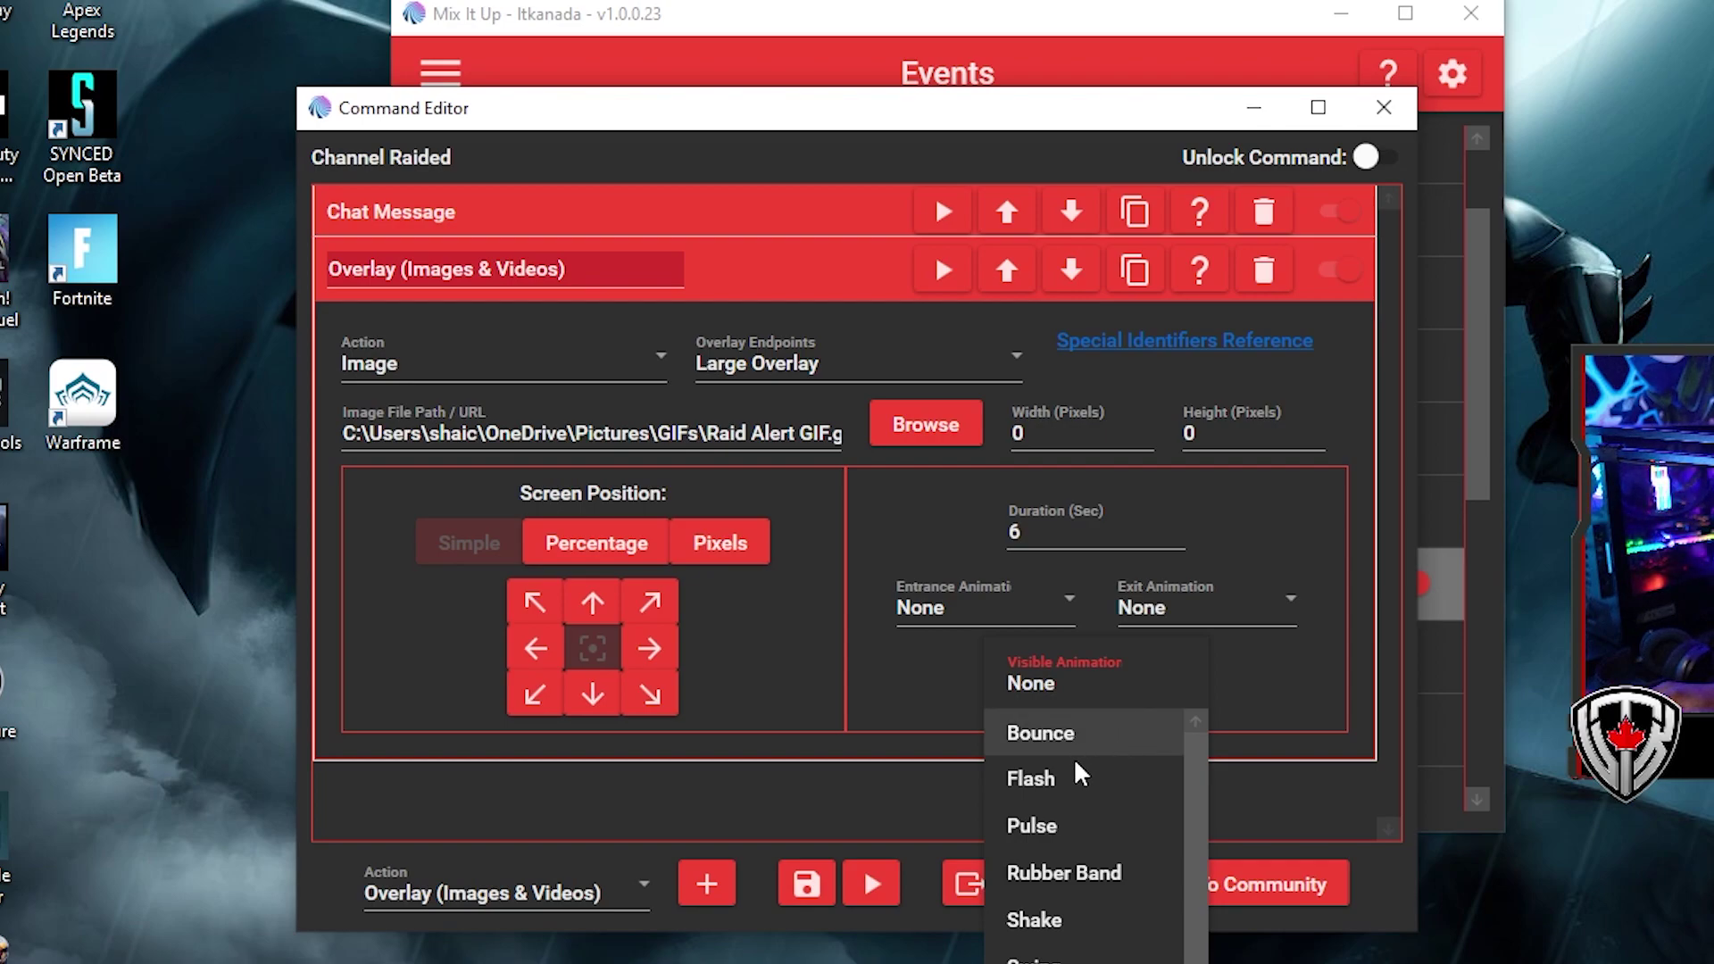
left_click(1063, 788)
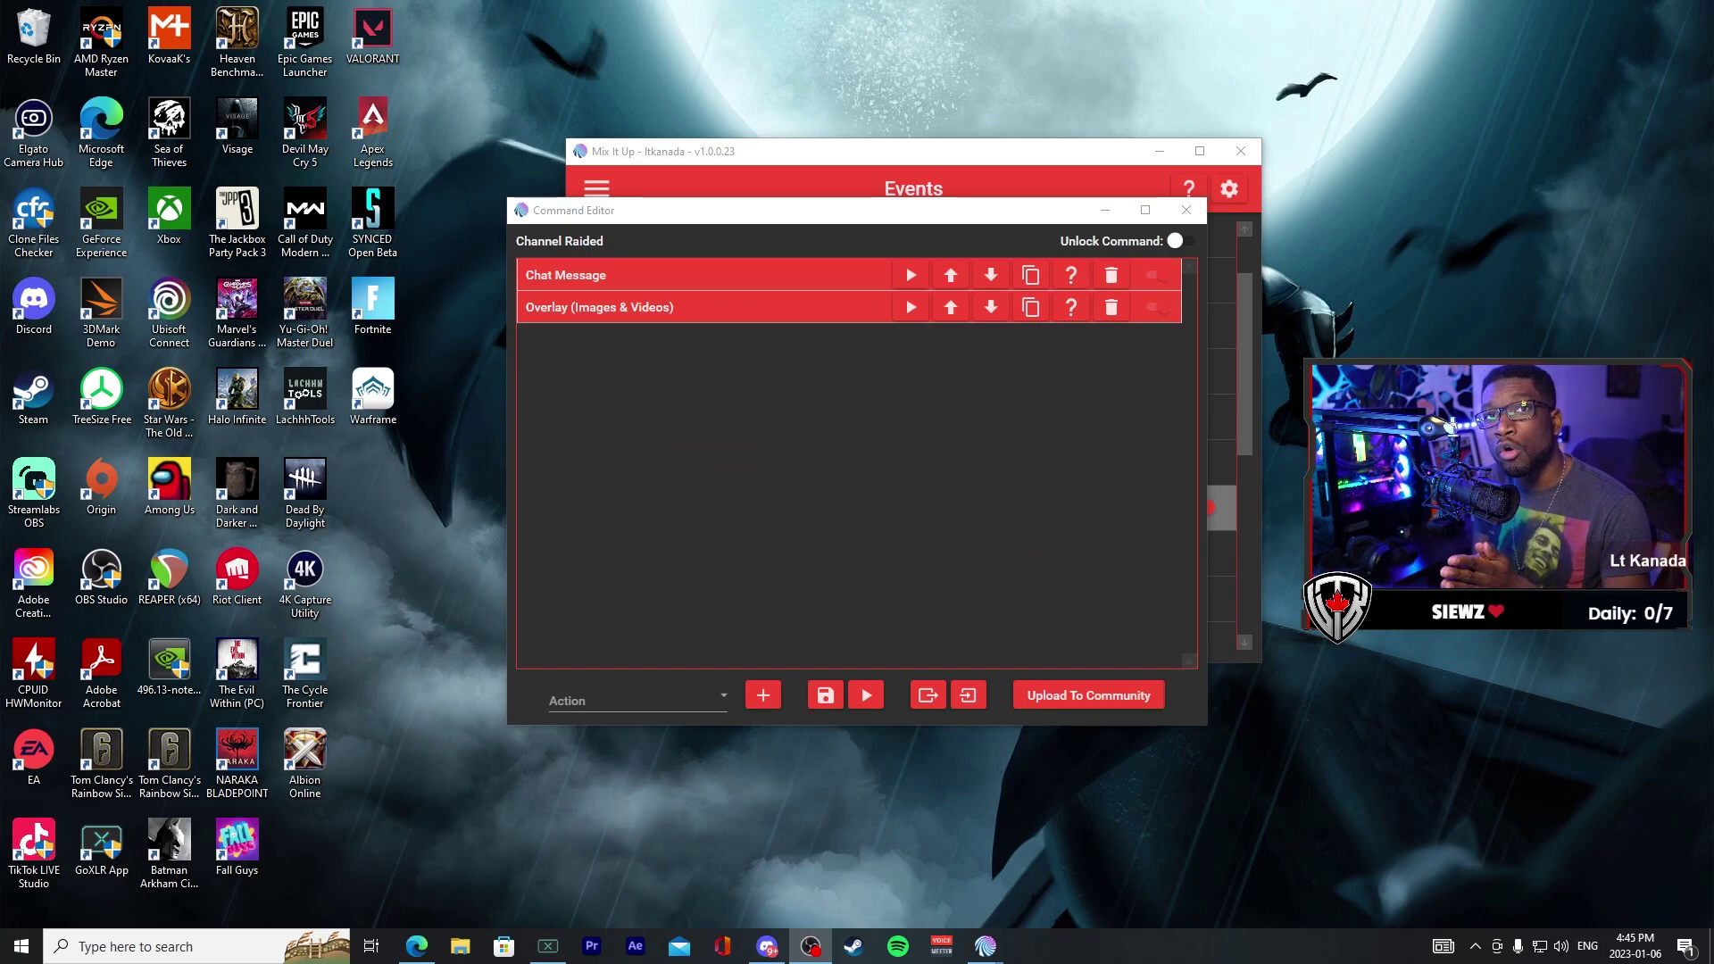
Step: Add a Sound action to the Channel Raided command and bring the Myinstants page forward in Edge
left_click(695, 710)
scroll(673, 581, "down", 2)
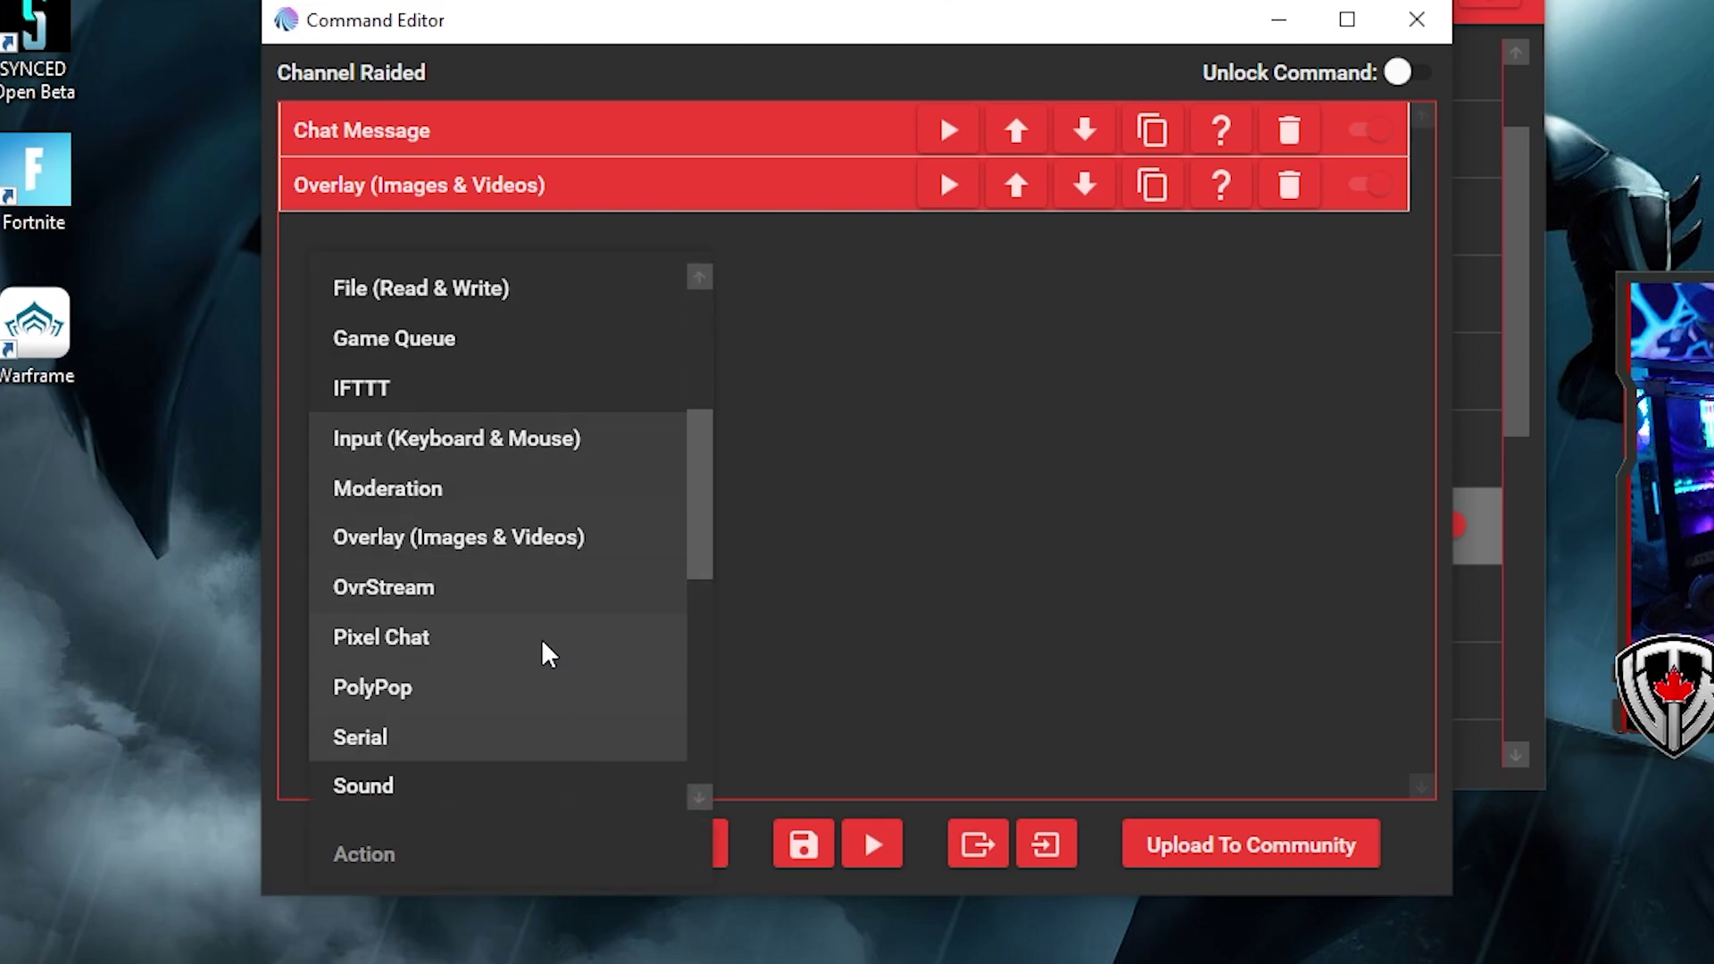
scroll(671, 576, "down", 1)
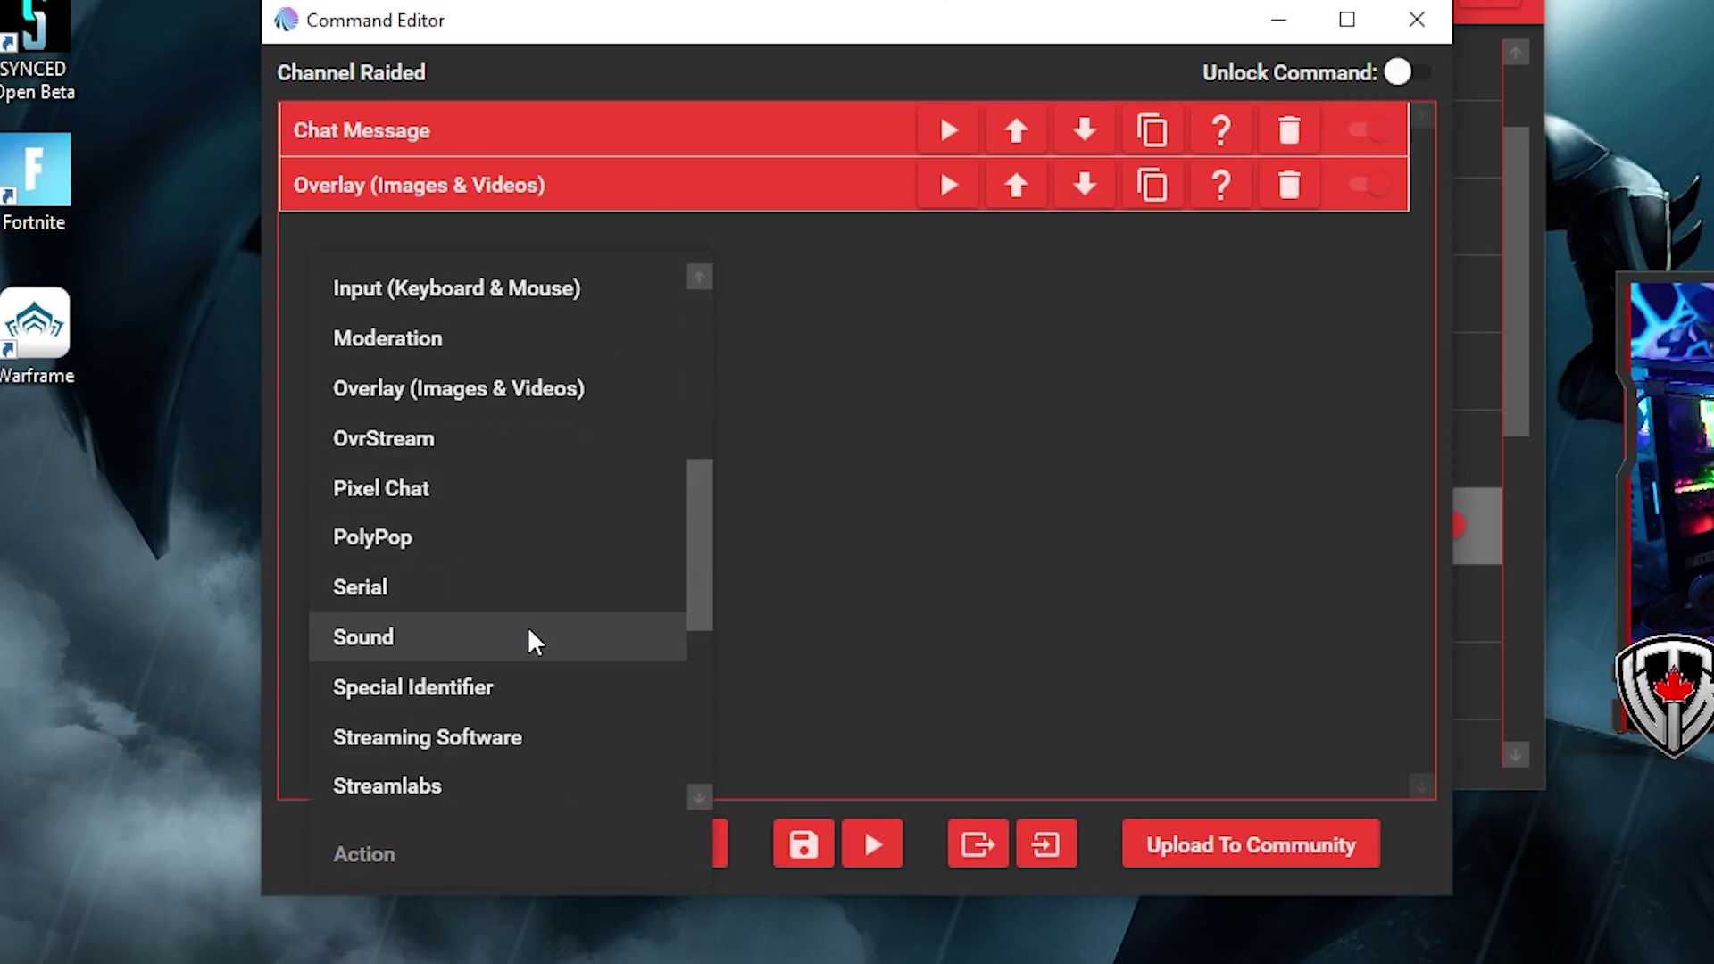
left_click(534, 641)
left_click(703, 848)
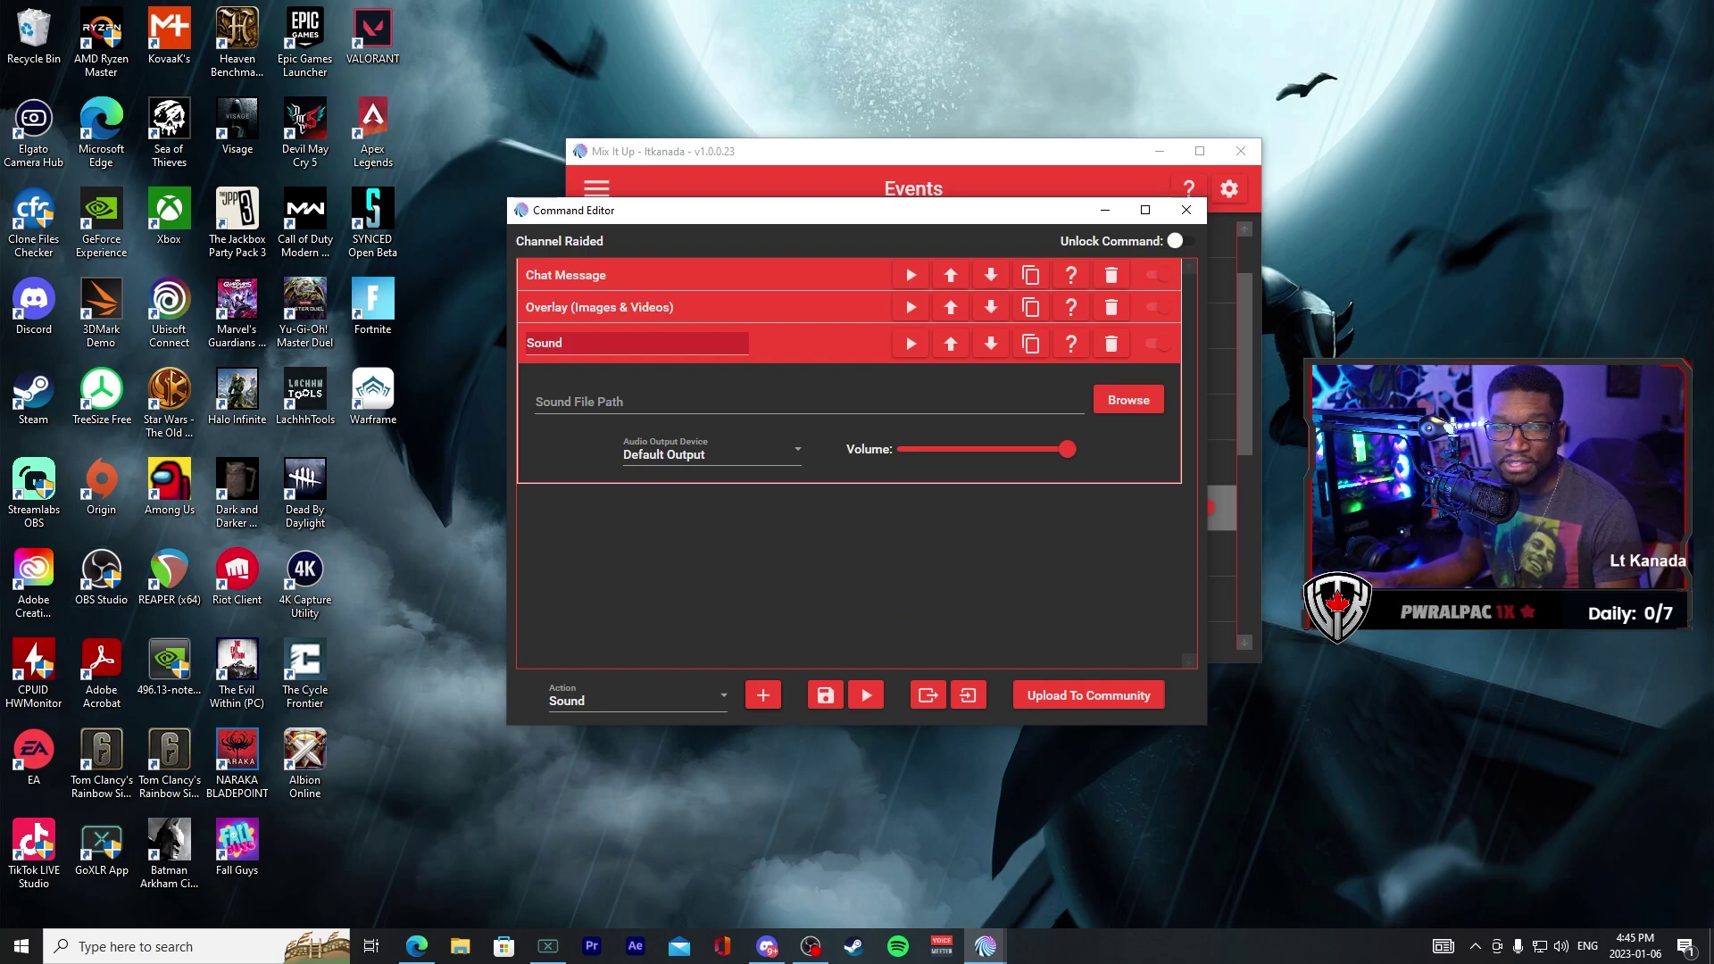
key("alt+Tab")
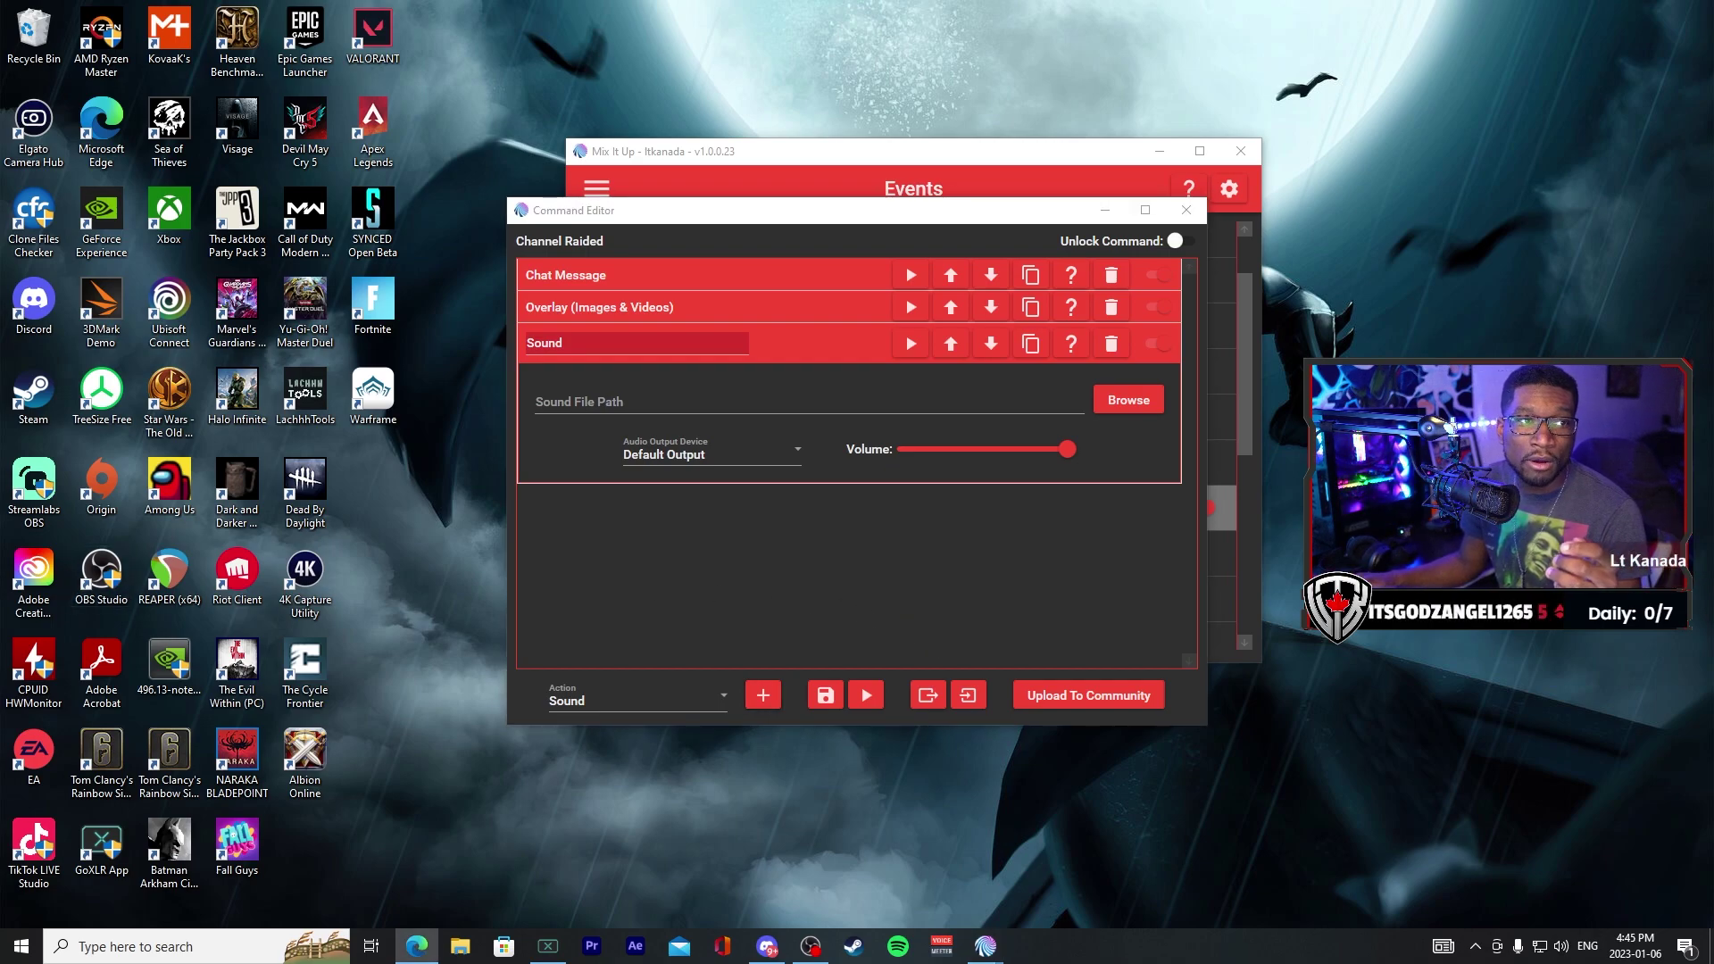
key("super+Up")
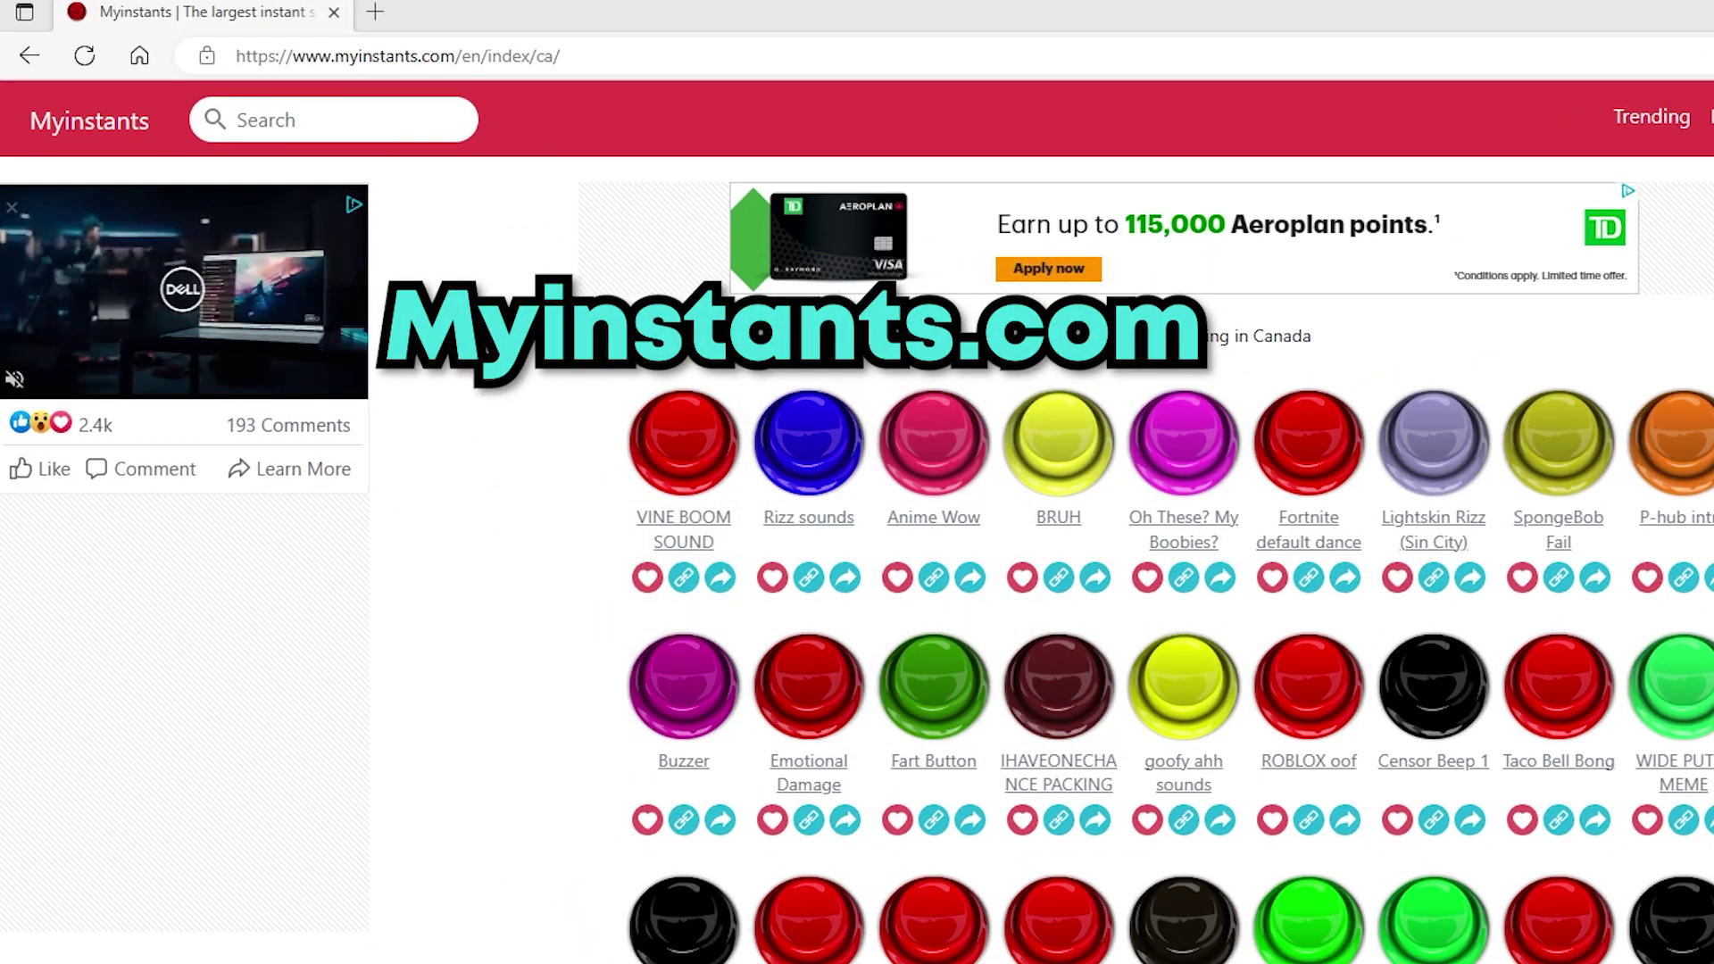
Step: Search Myinstants for 'hype' and open the Freaks sound's page
left_click(341, 119)
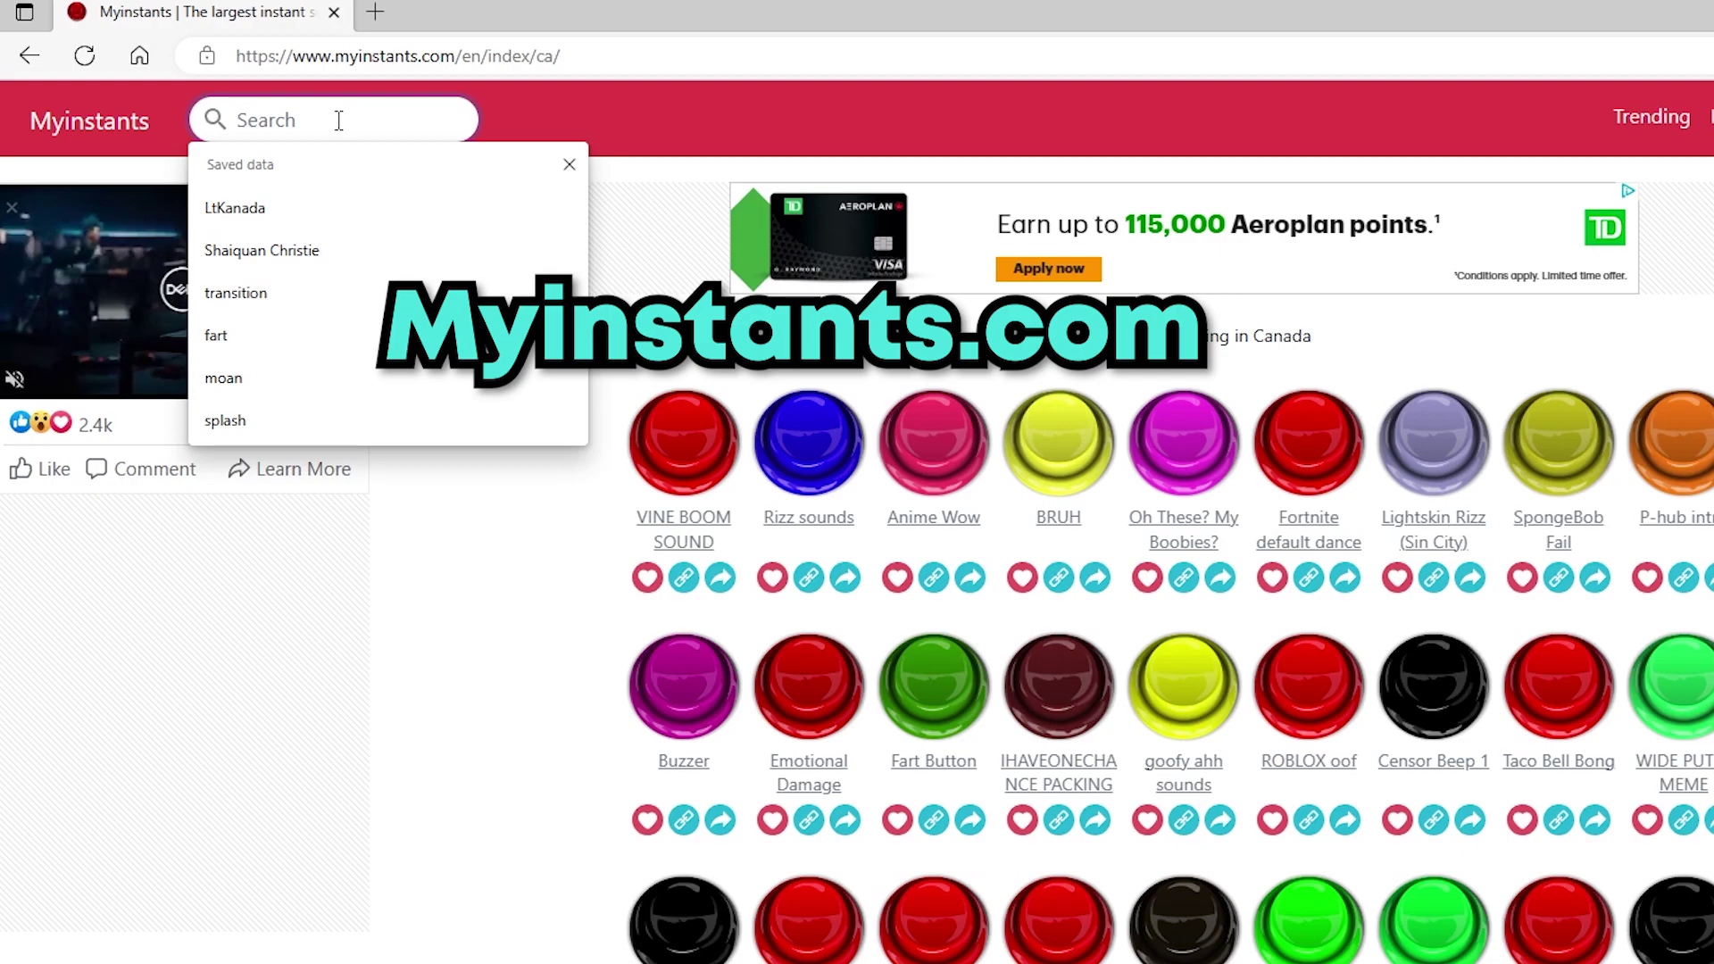
type("hype")
key("Return")
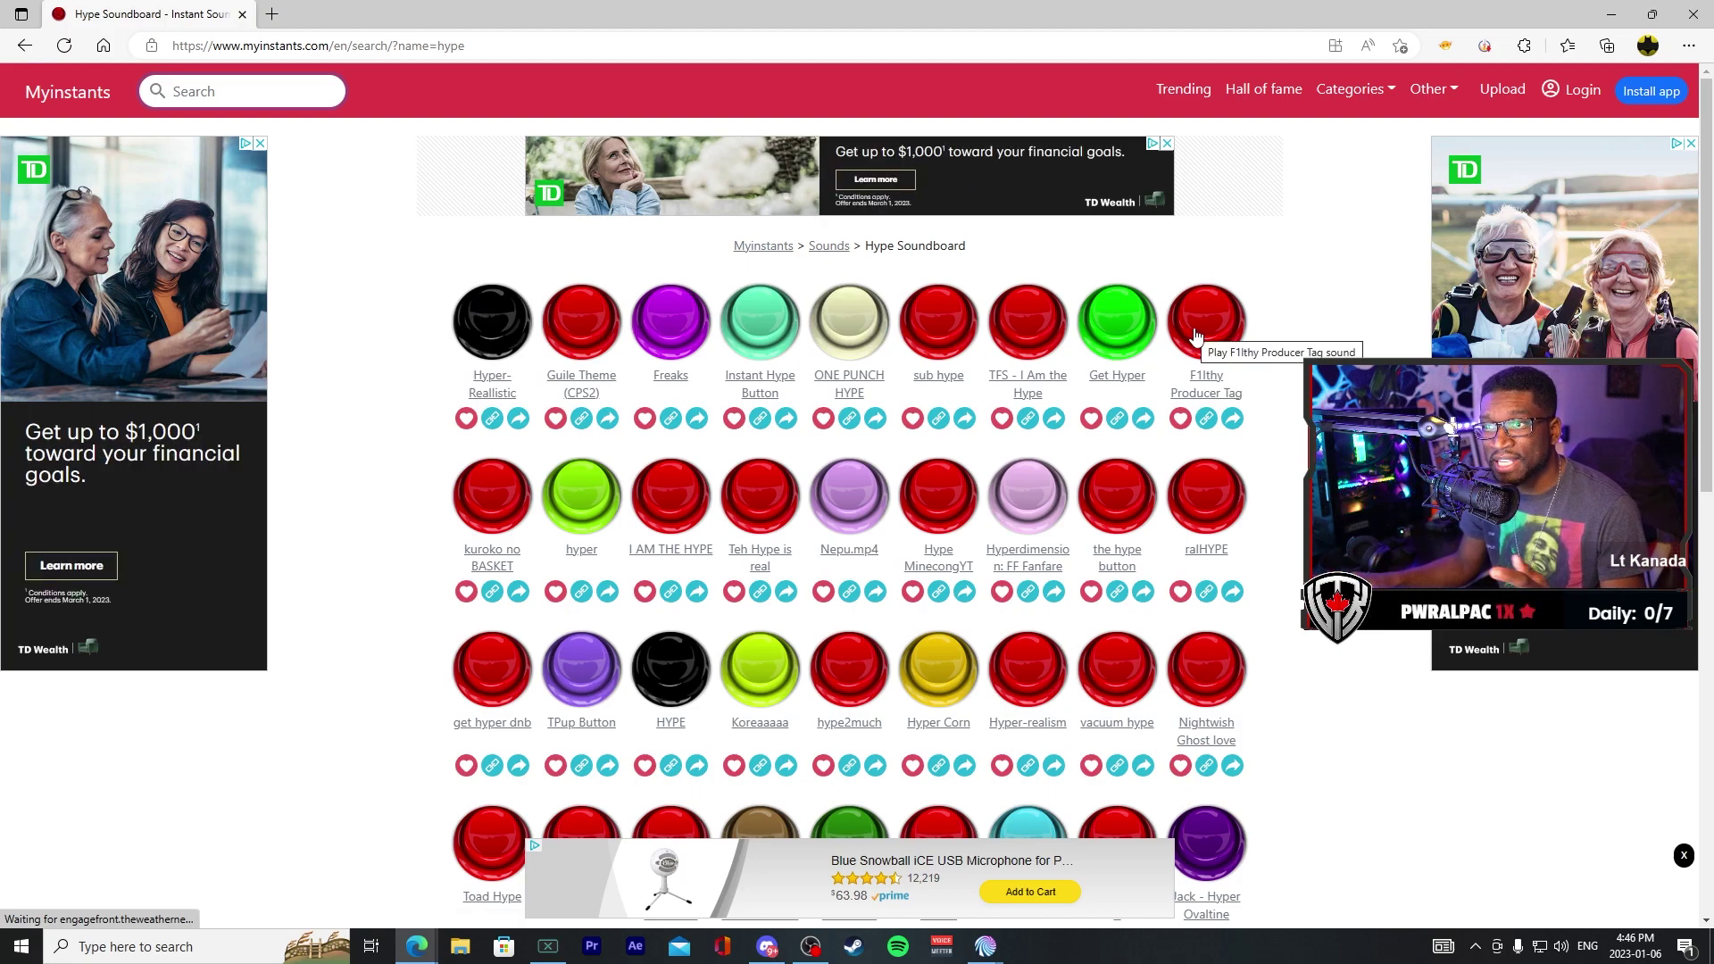
left_click(672, 377)
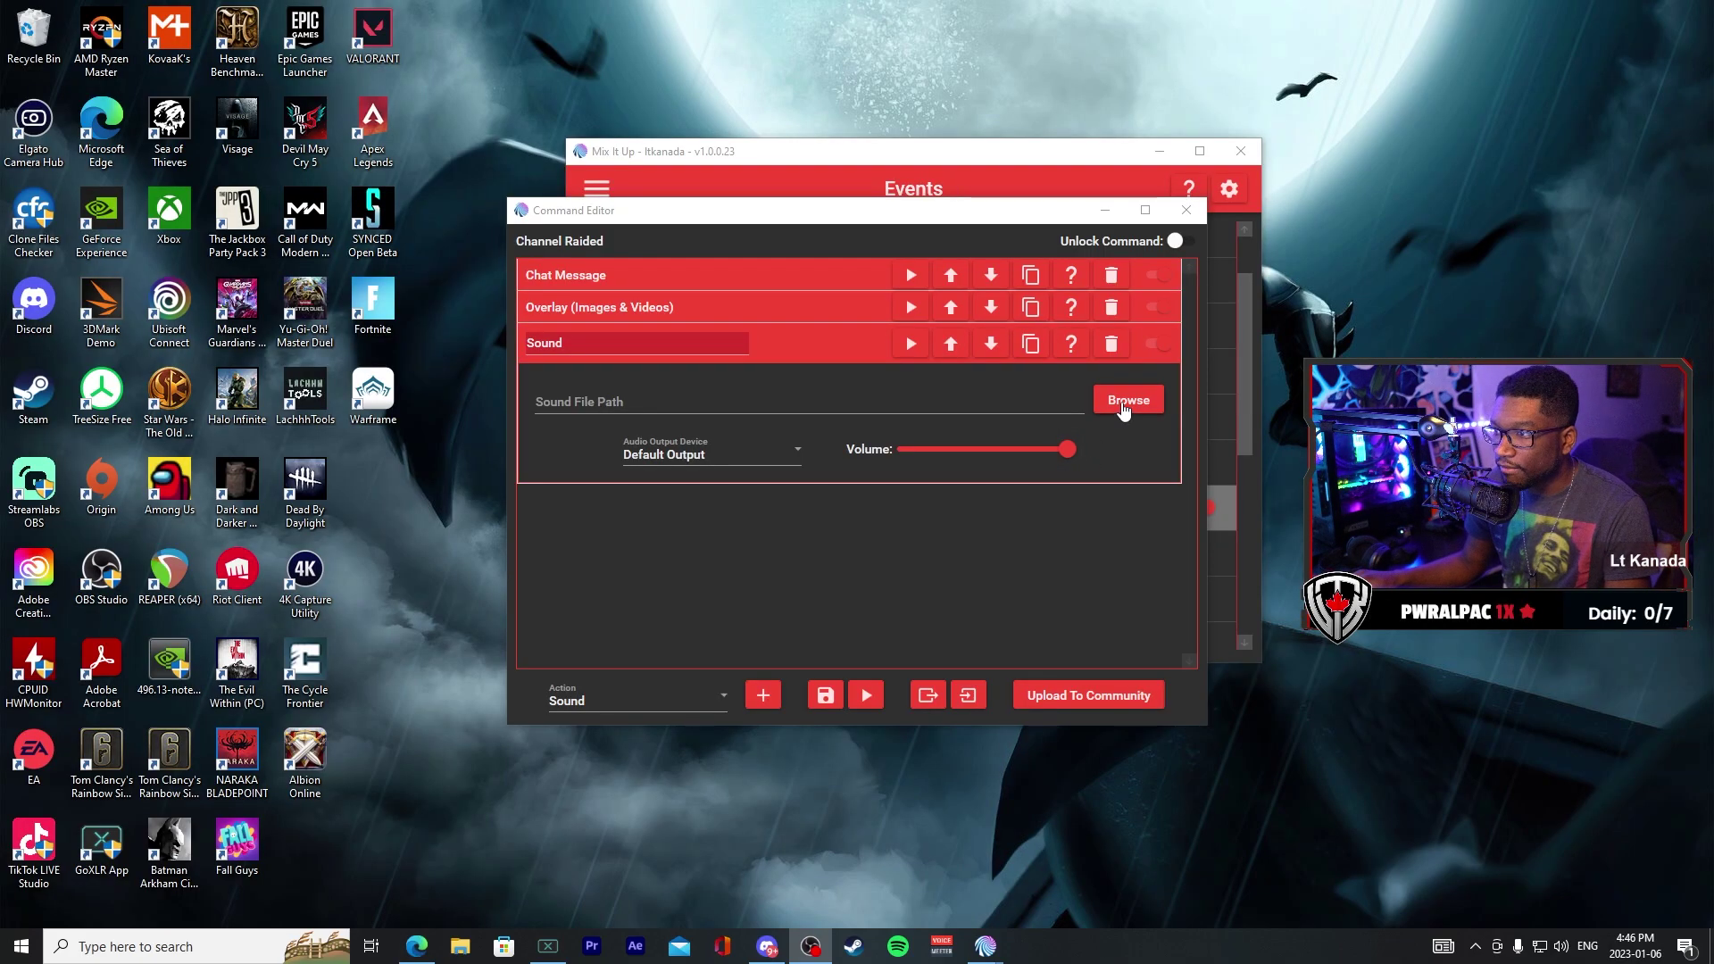
Step: Set the Sound action's file to Where the freaks at.mp3 from This PC > Music
left_click(1123, 404)
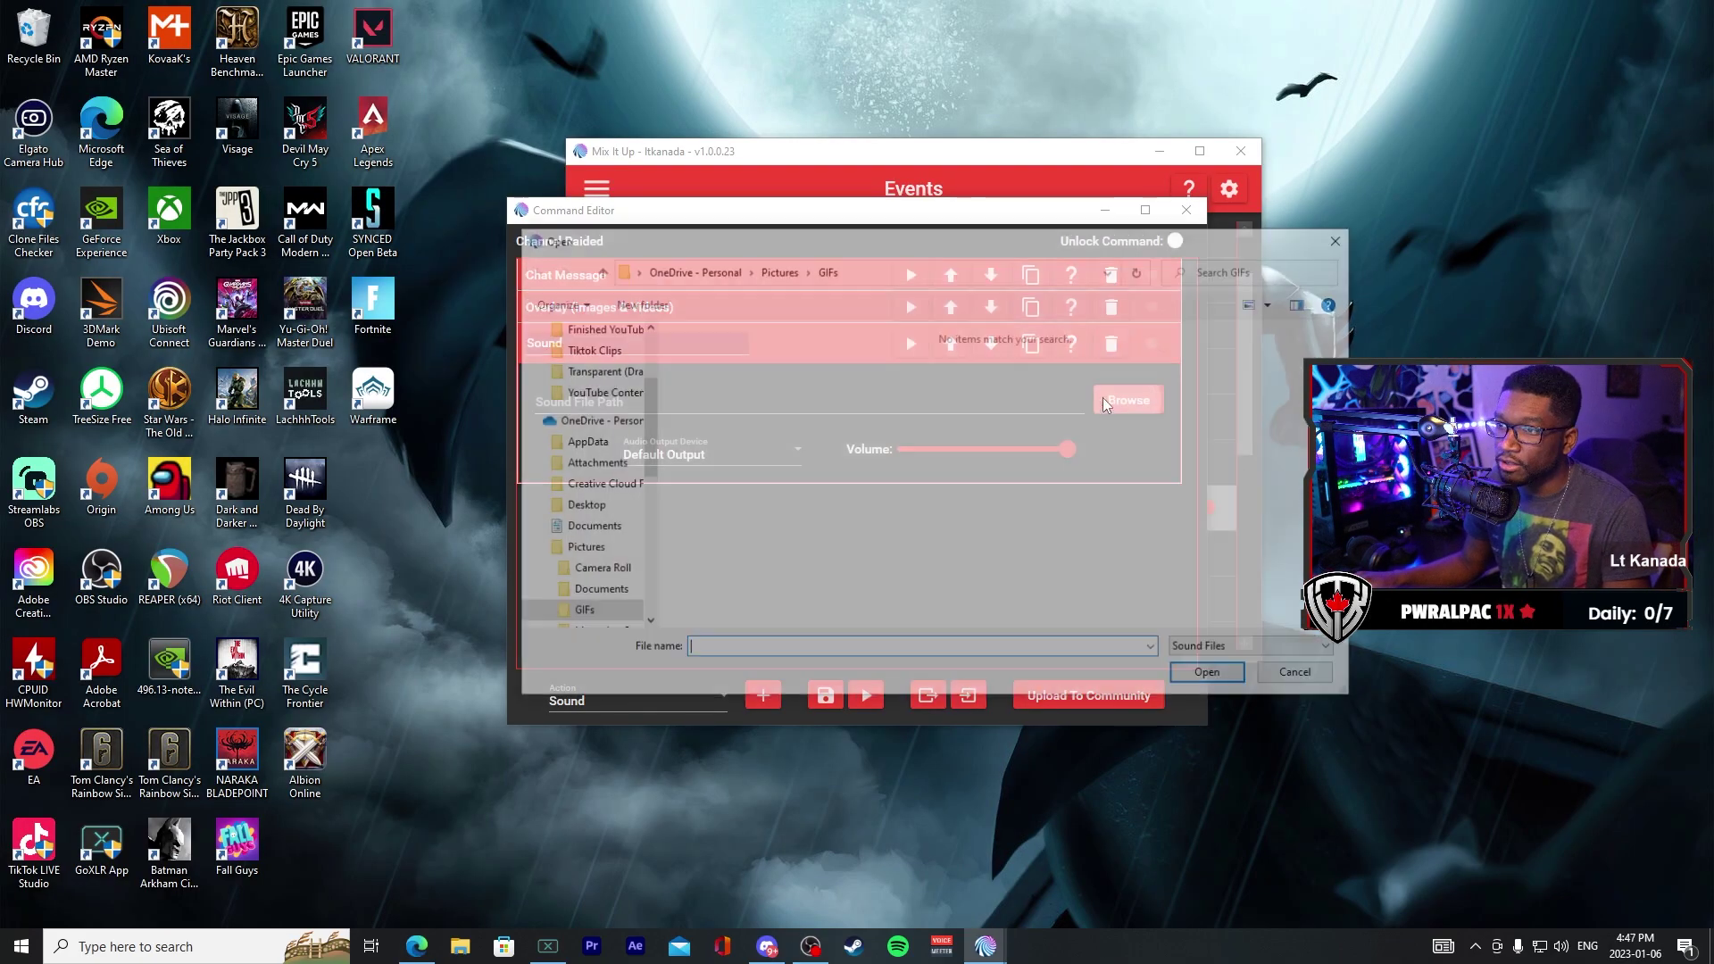
scroll(586, 468, "down", 8)
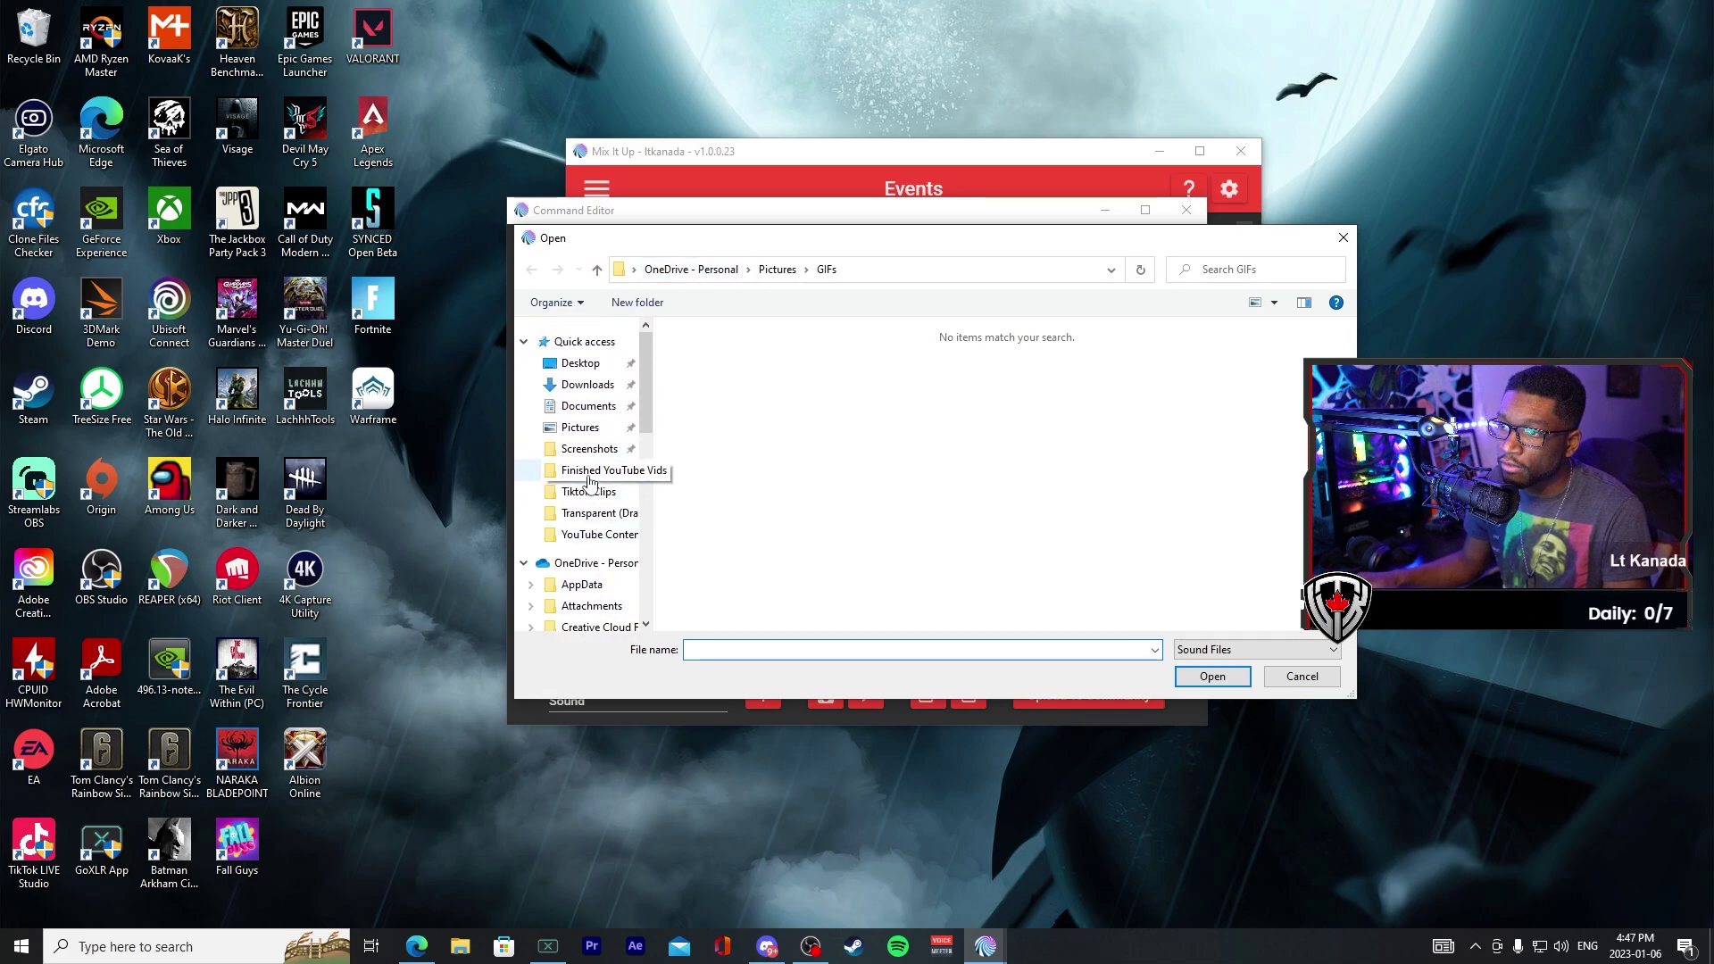
left_click(579, 485)
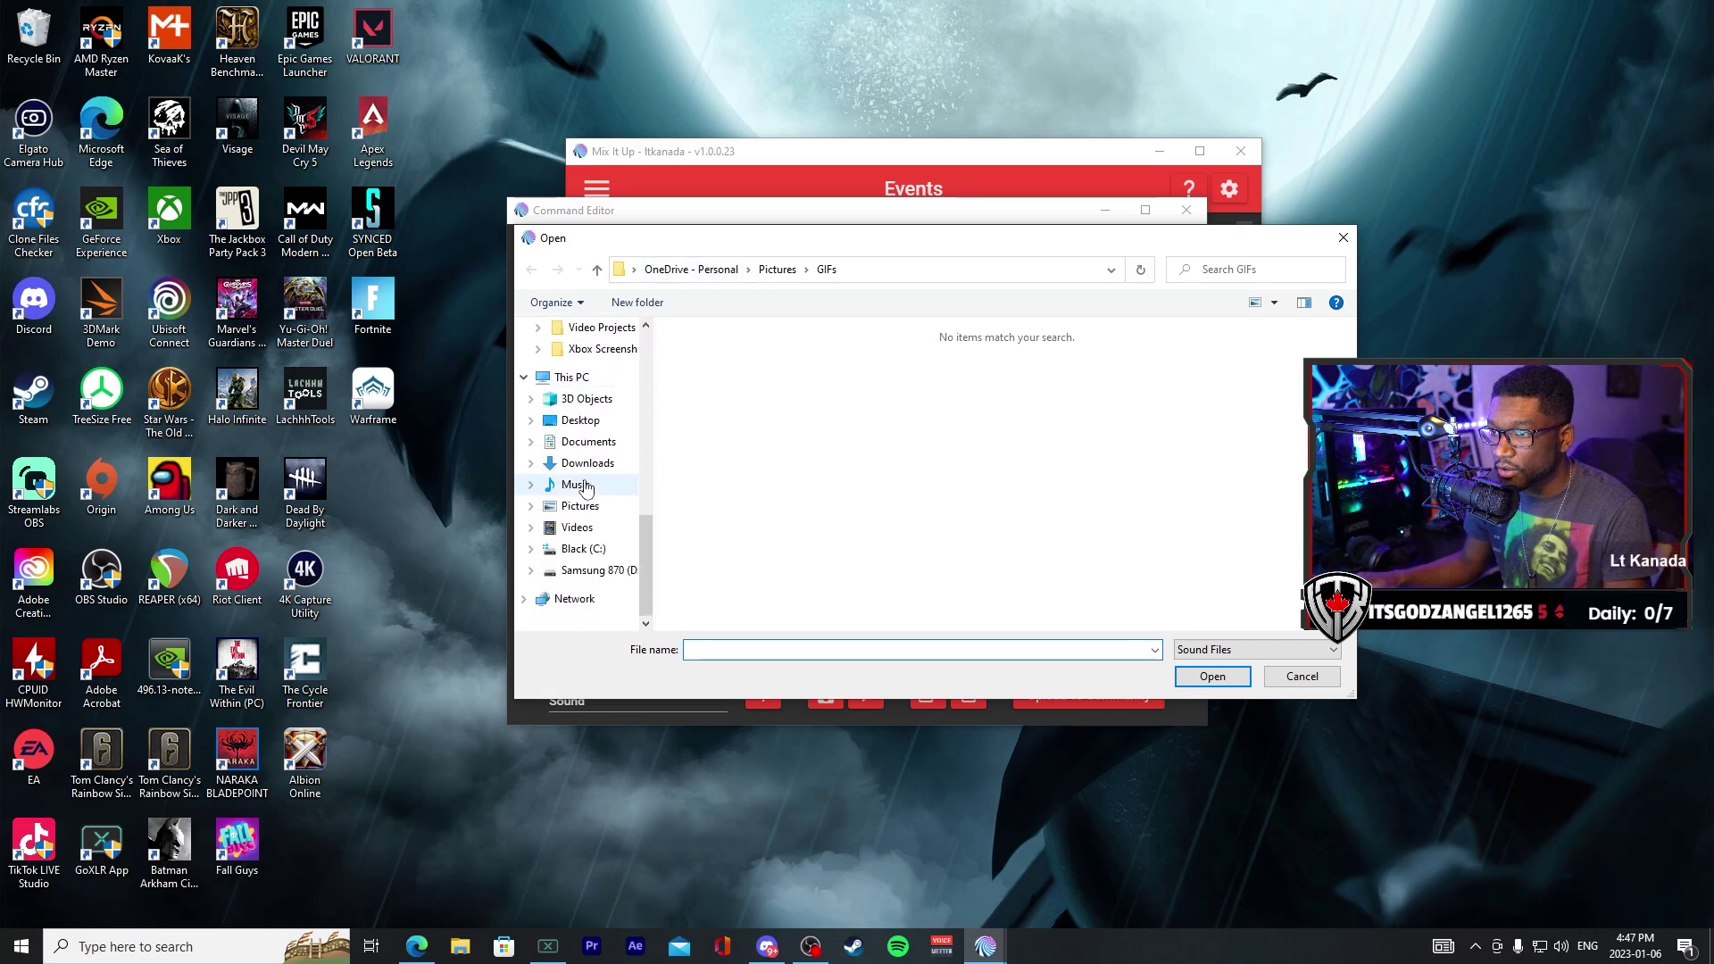
scroll(897, 518, "down", 5)
double_click(897, 533)
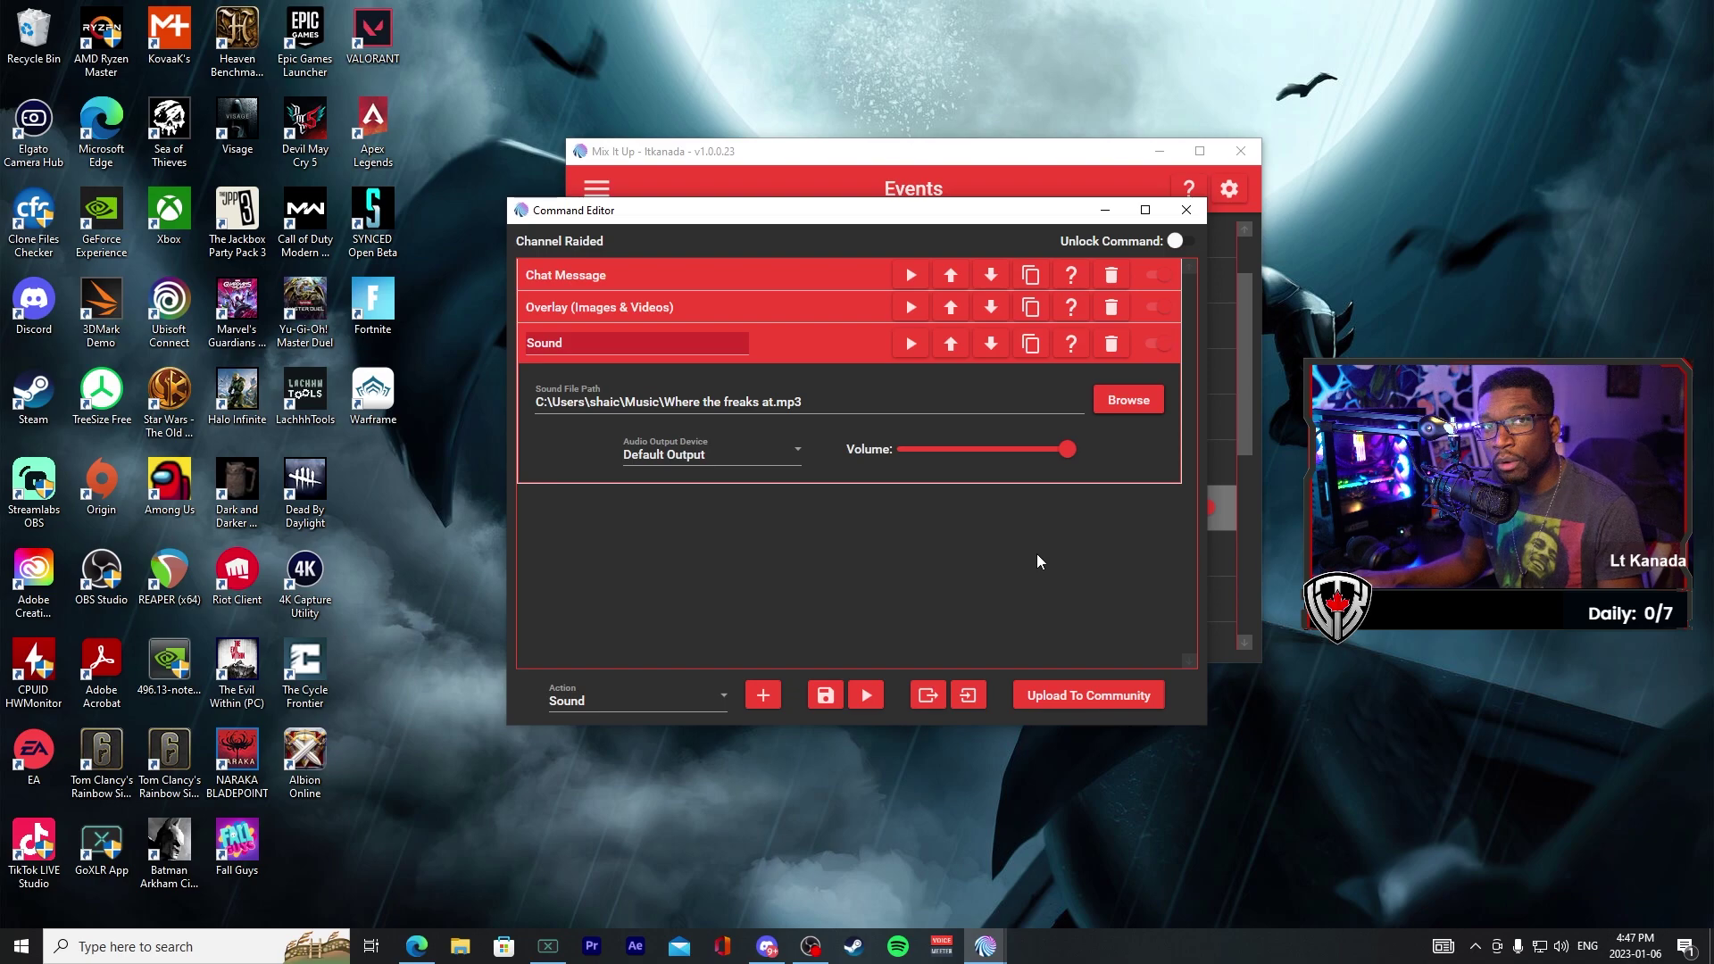
left_click(722, 700)
Step: Add an Overlay (Images & Videos) action whose text reads 'Welcome Raiders!!!'
scroll(683, 556, "up", 5)
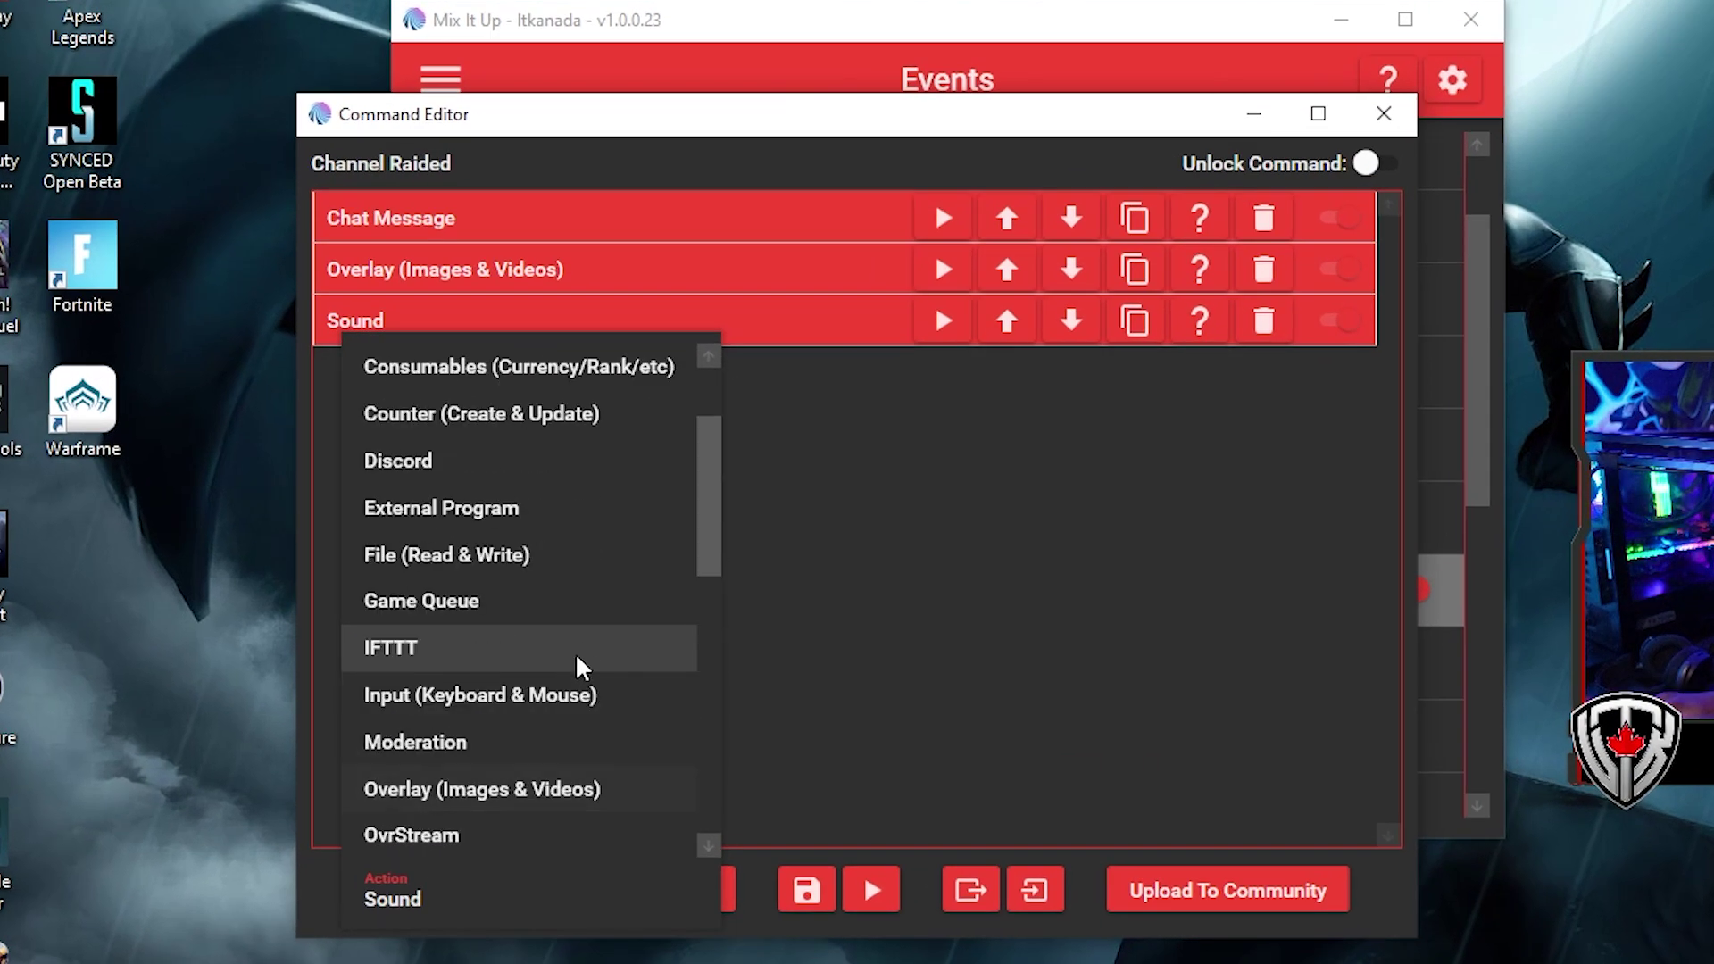
scroll(579, 672, "up", 1)
scroll(559, 697, "down", 1)
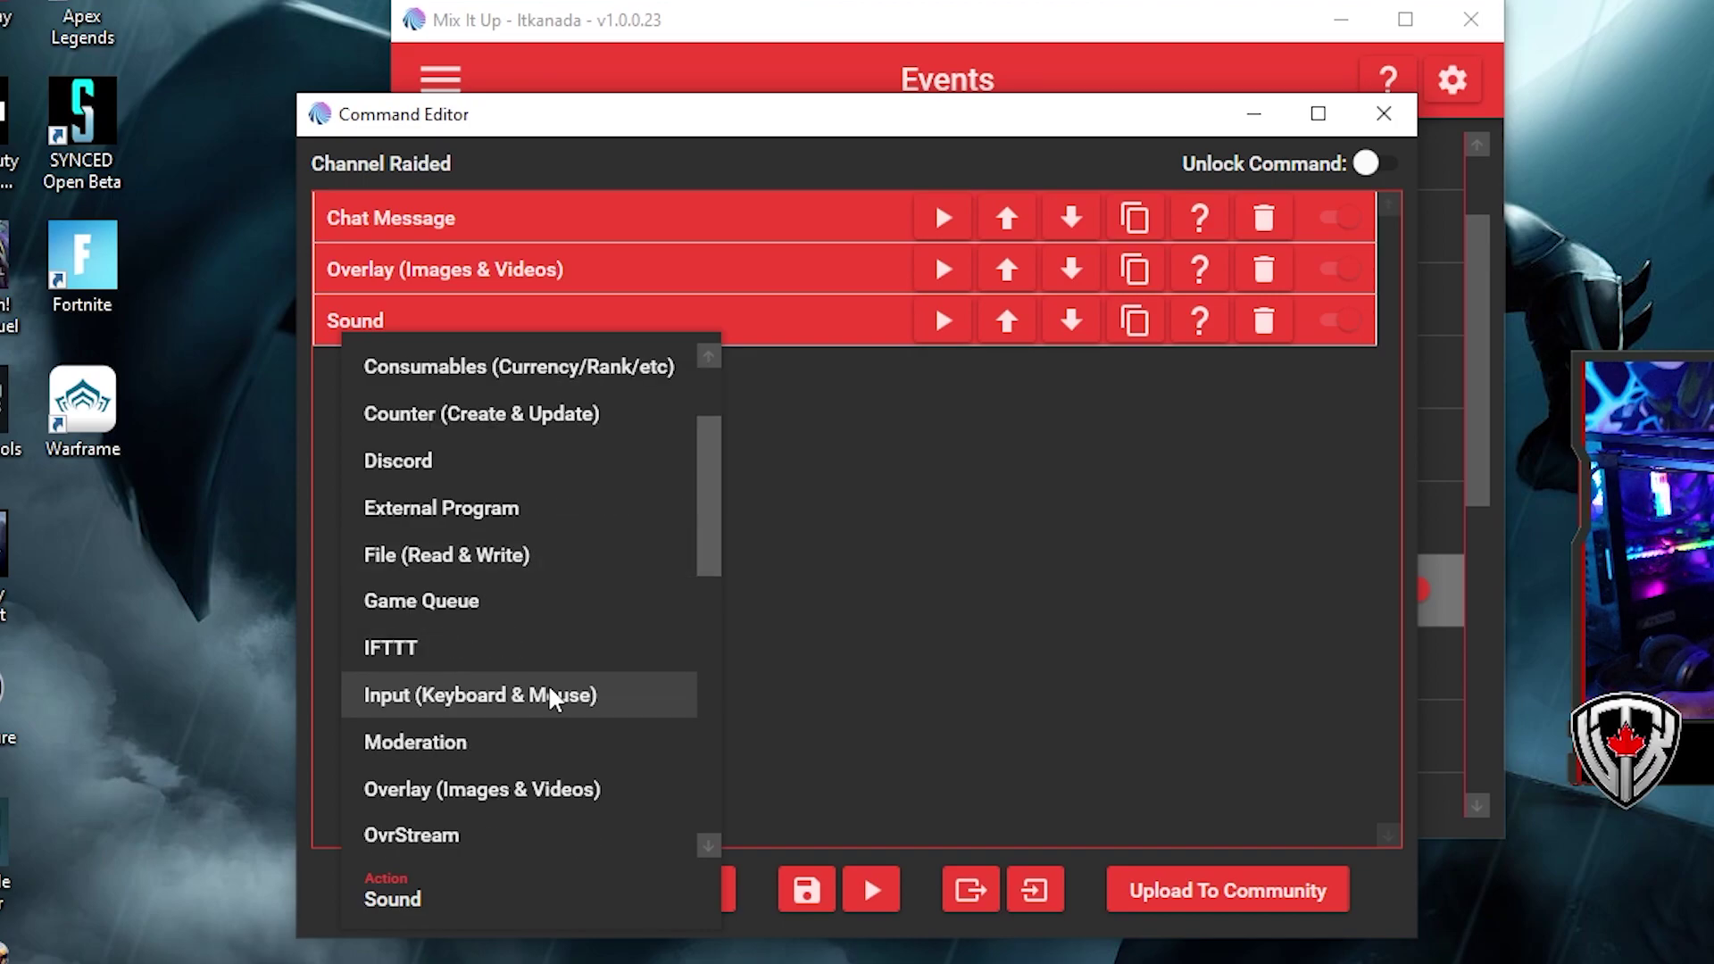
left_click(522, 791)
left_click(727, 890)
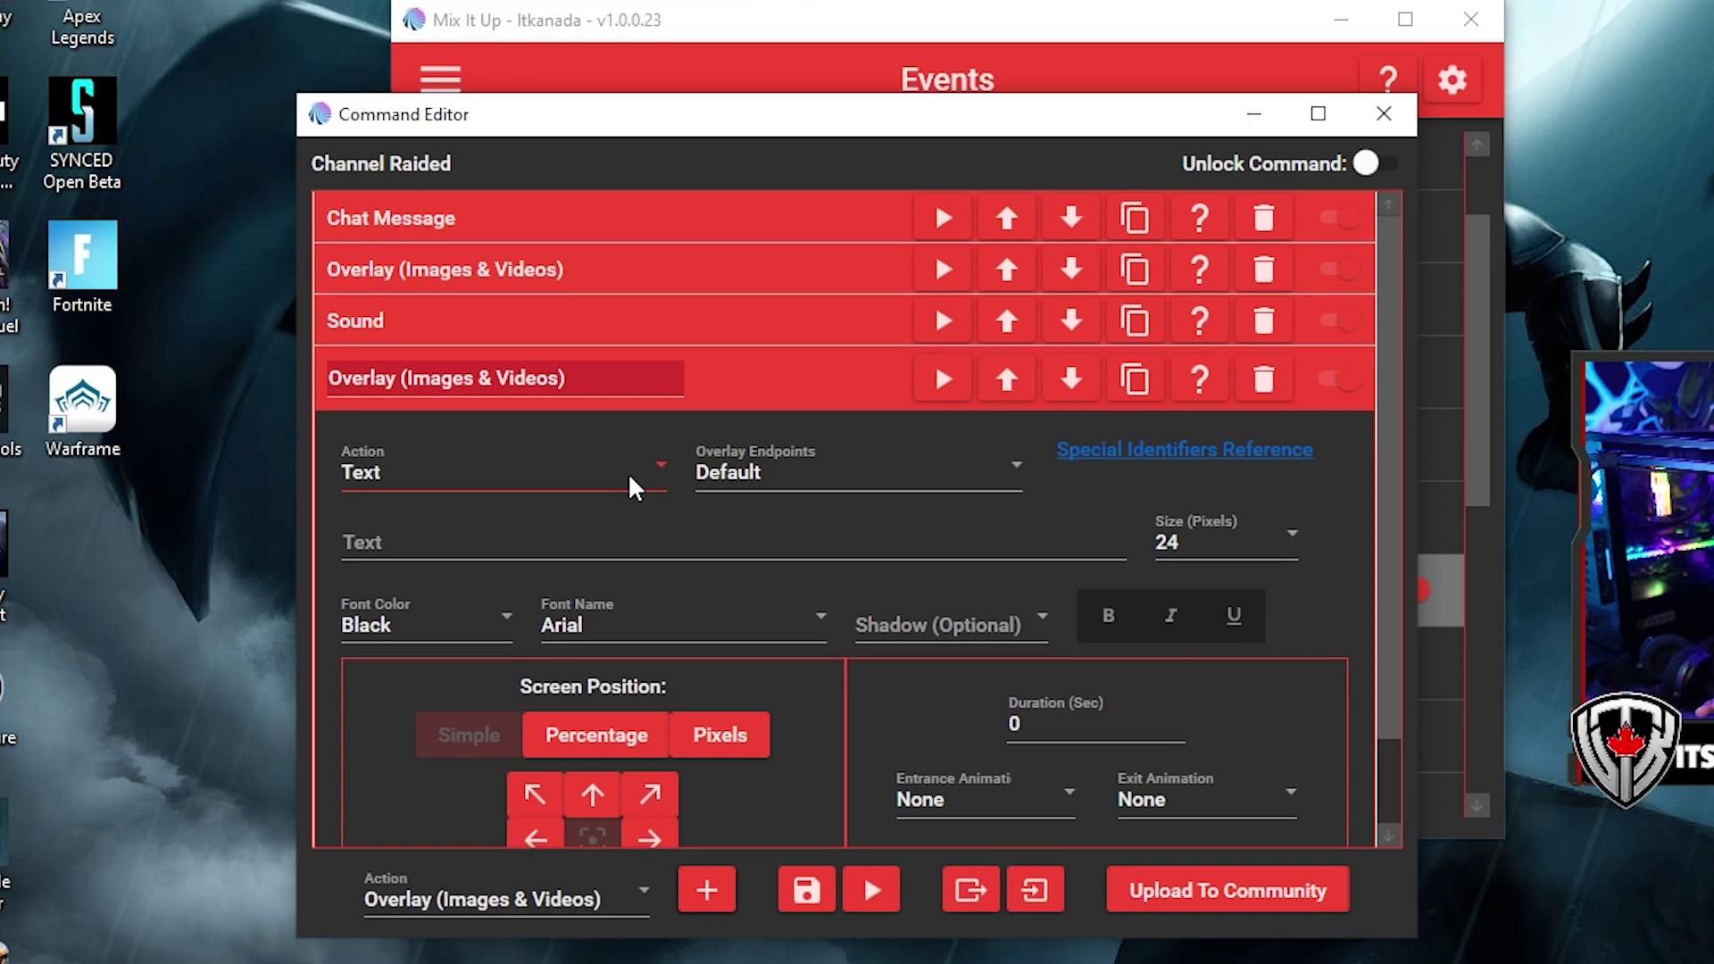
left_click(615, 546)
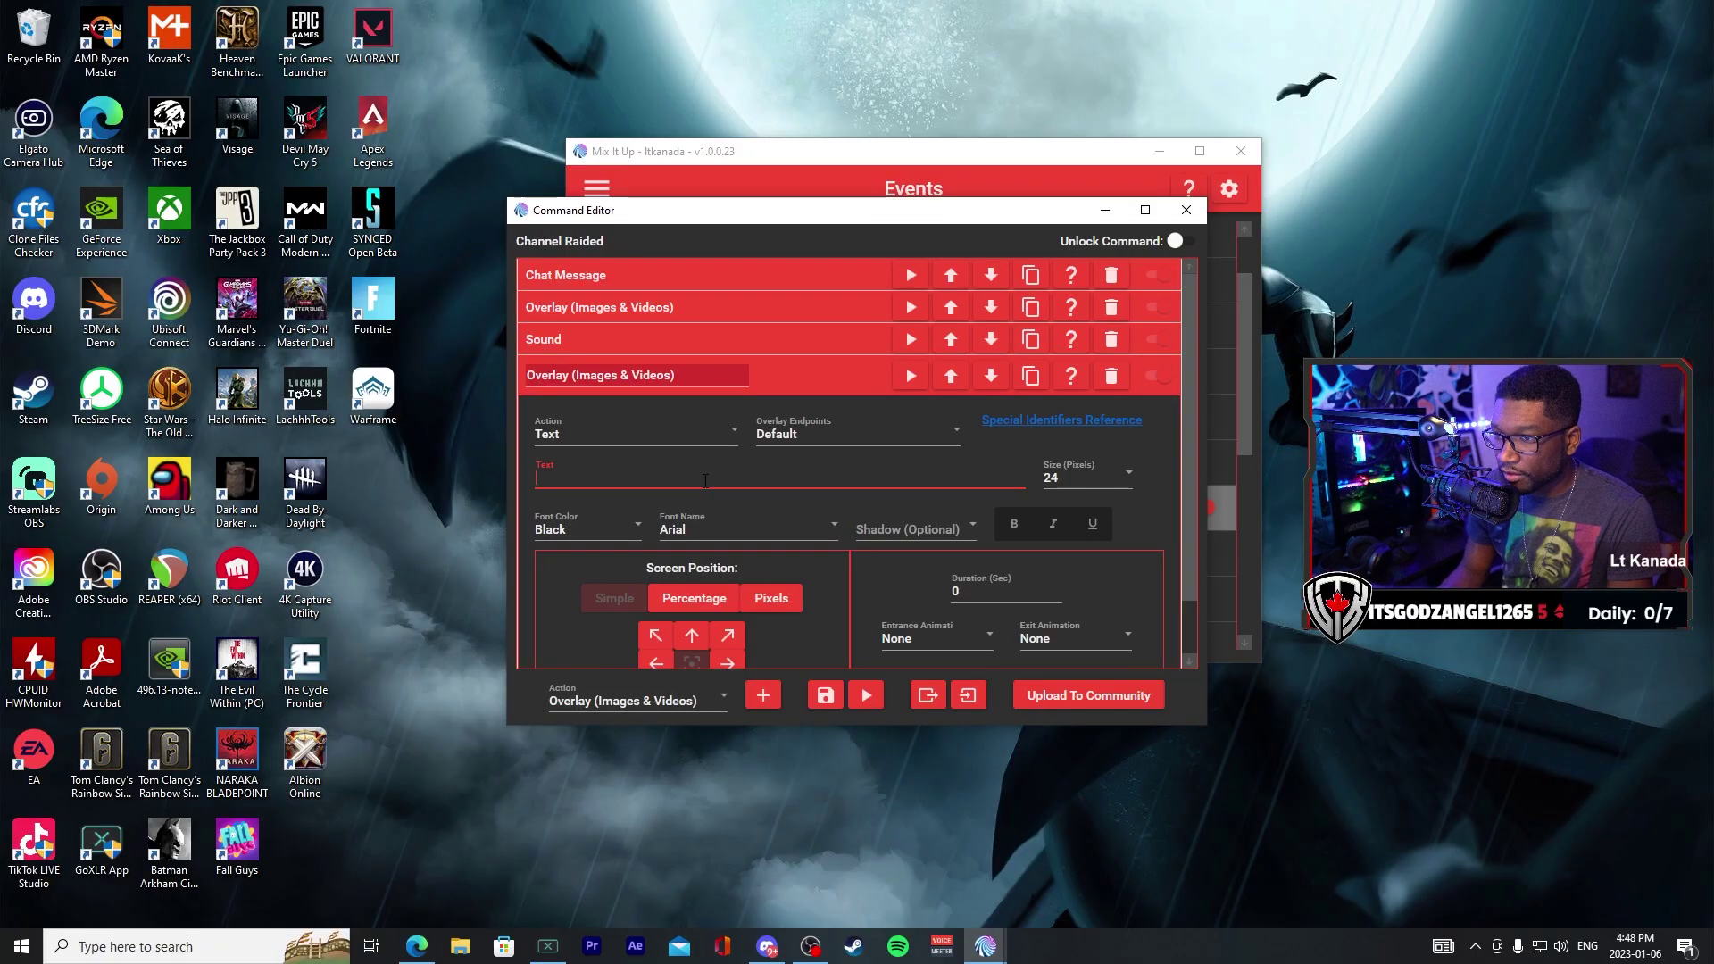
type("Welcome")
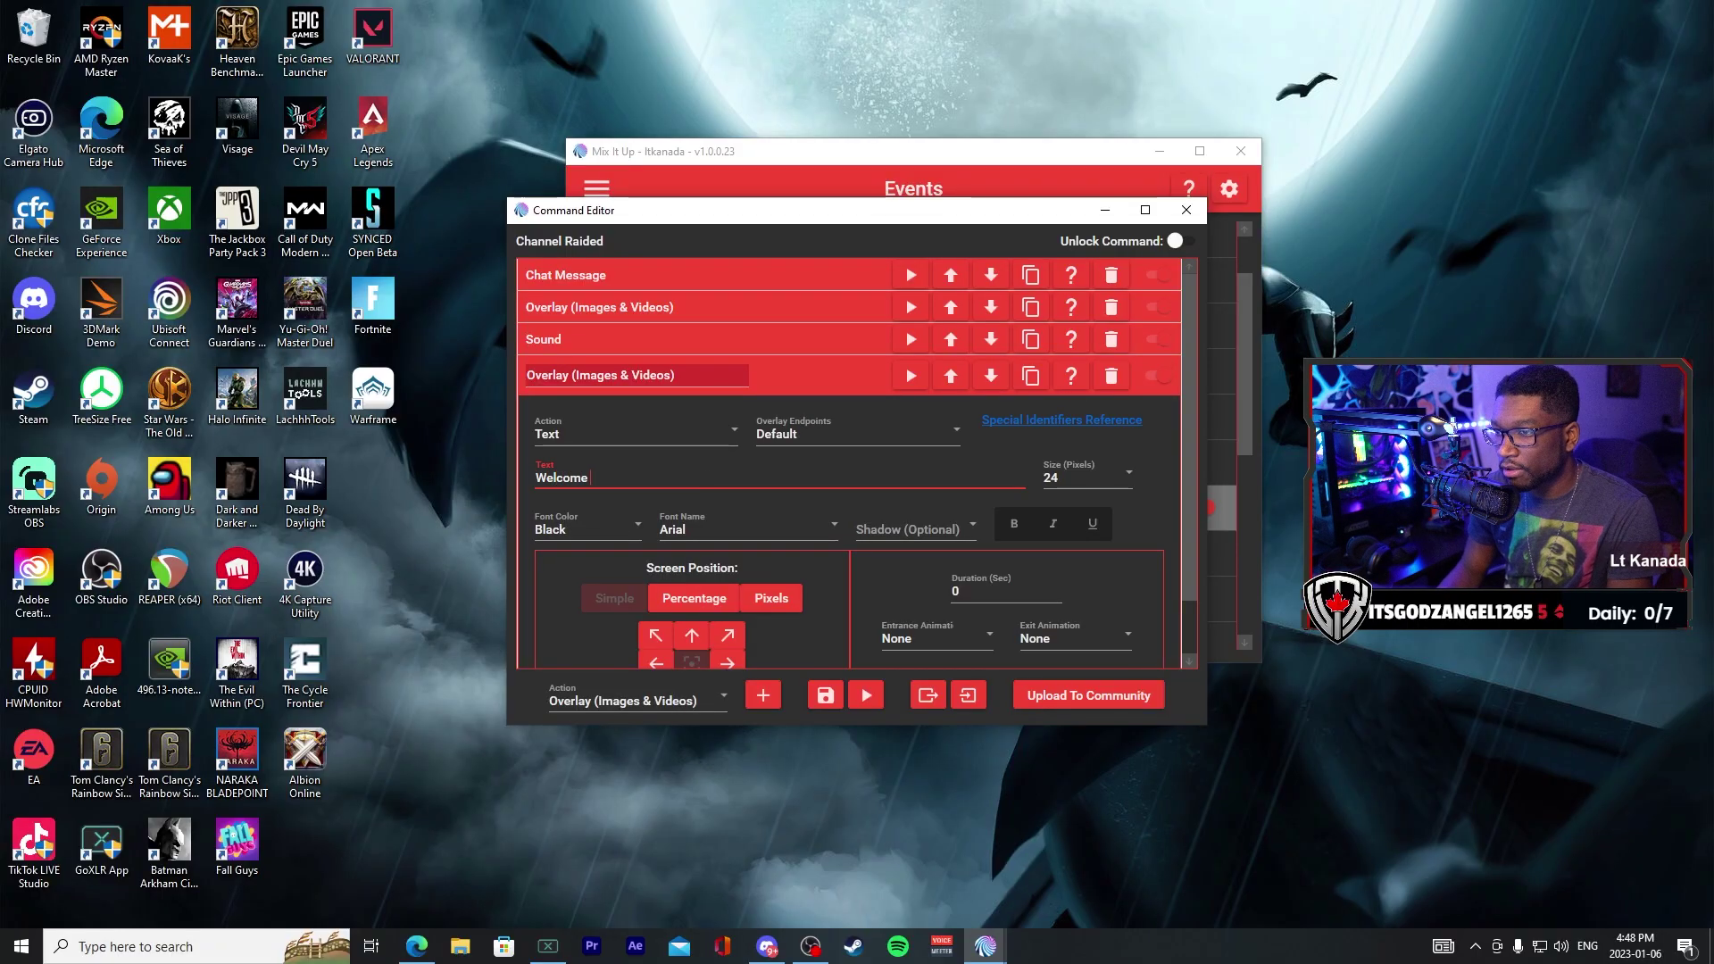
type(" Raiders!!!")
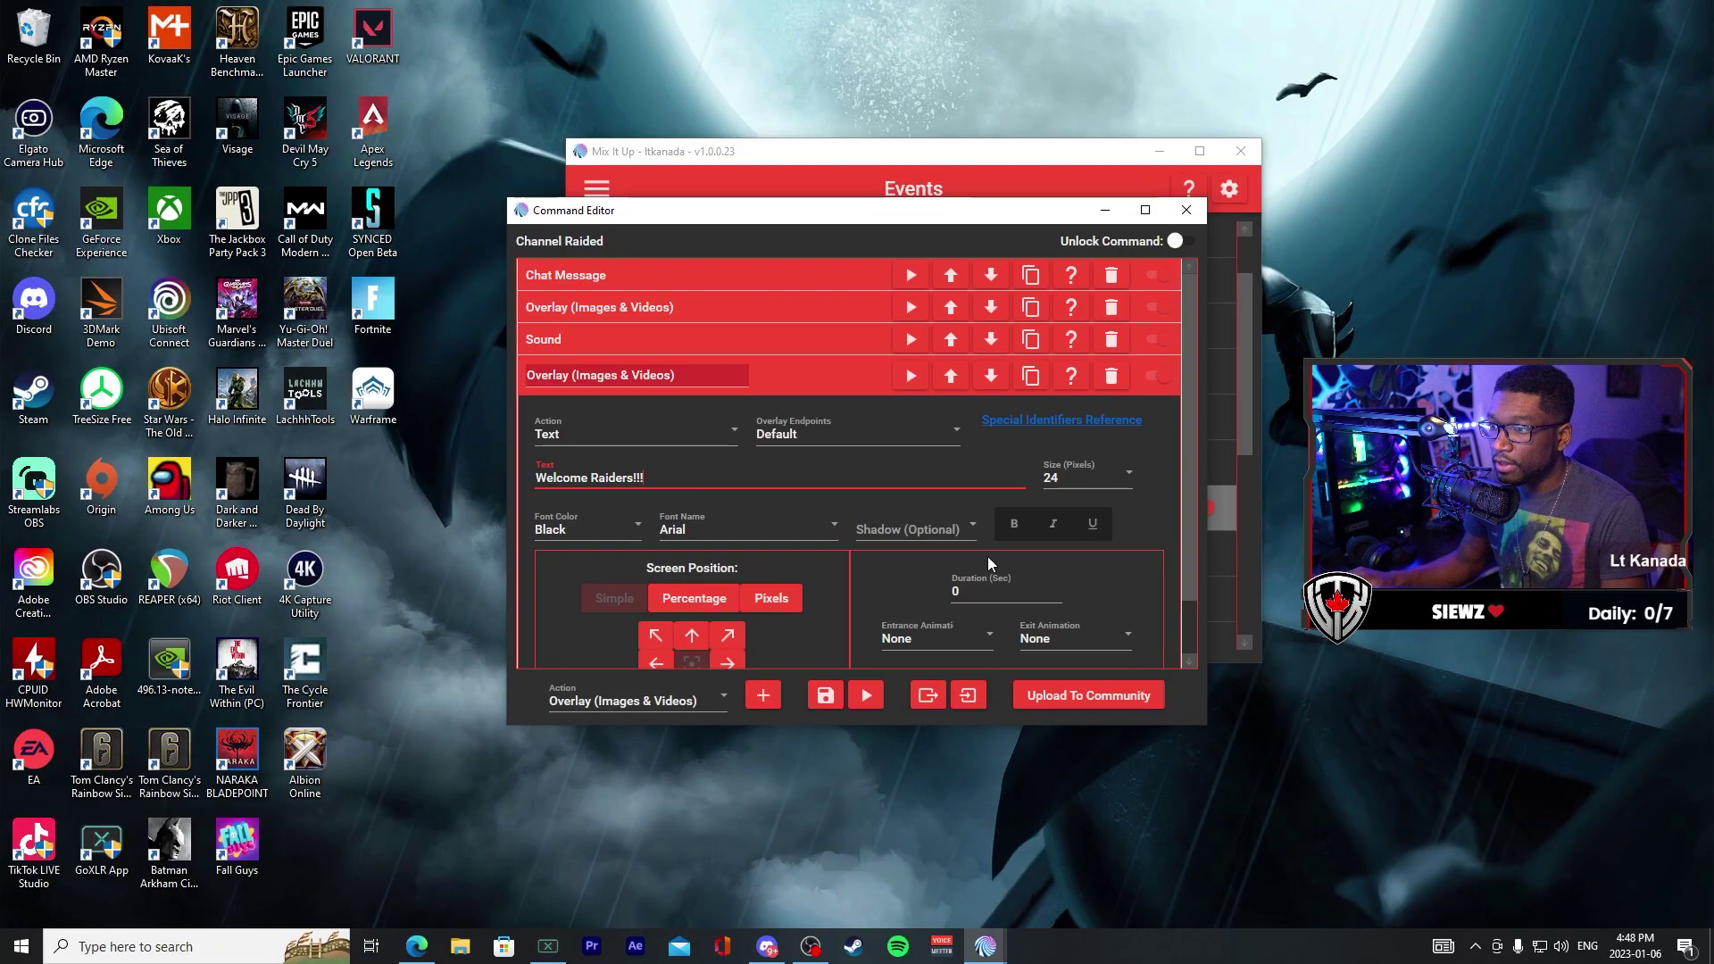
scroll(967, 549, "down", 1)
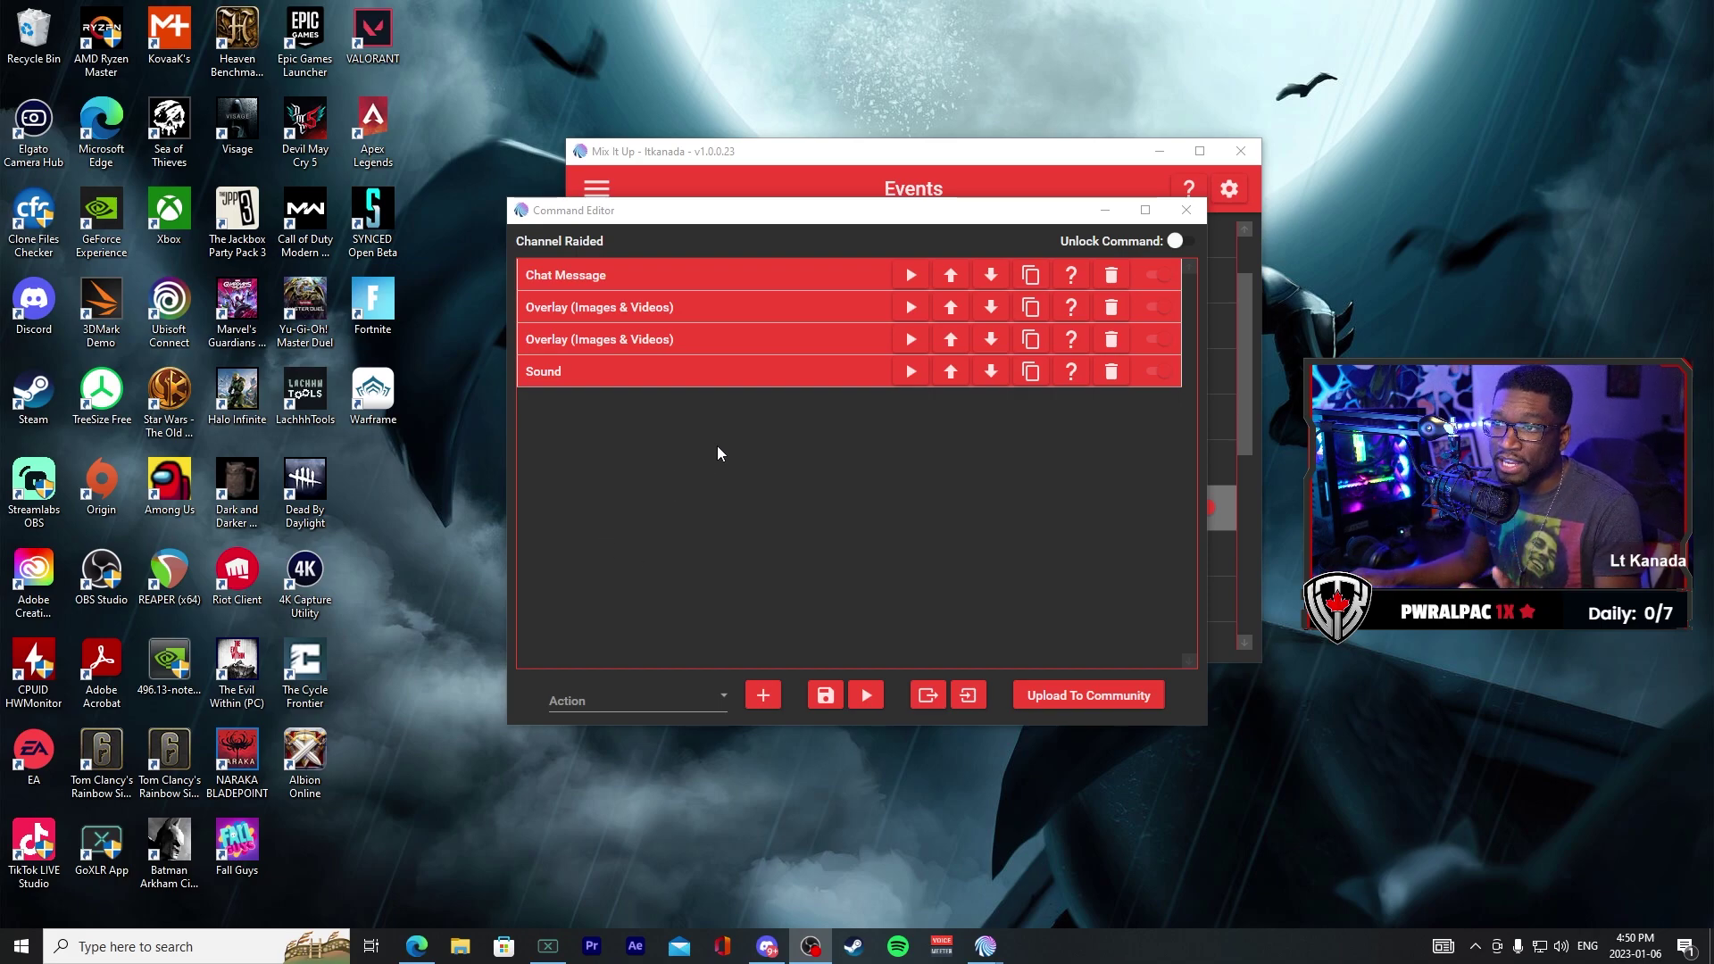
Step: Drag the overlay action so it sits below the Sound action
left_click_drag(648, 306, 660, 394)
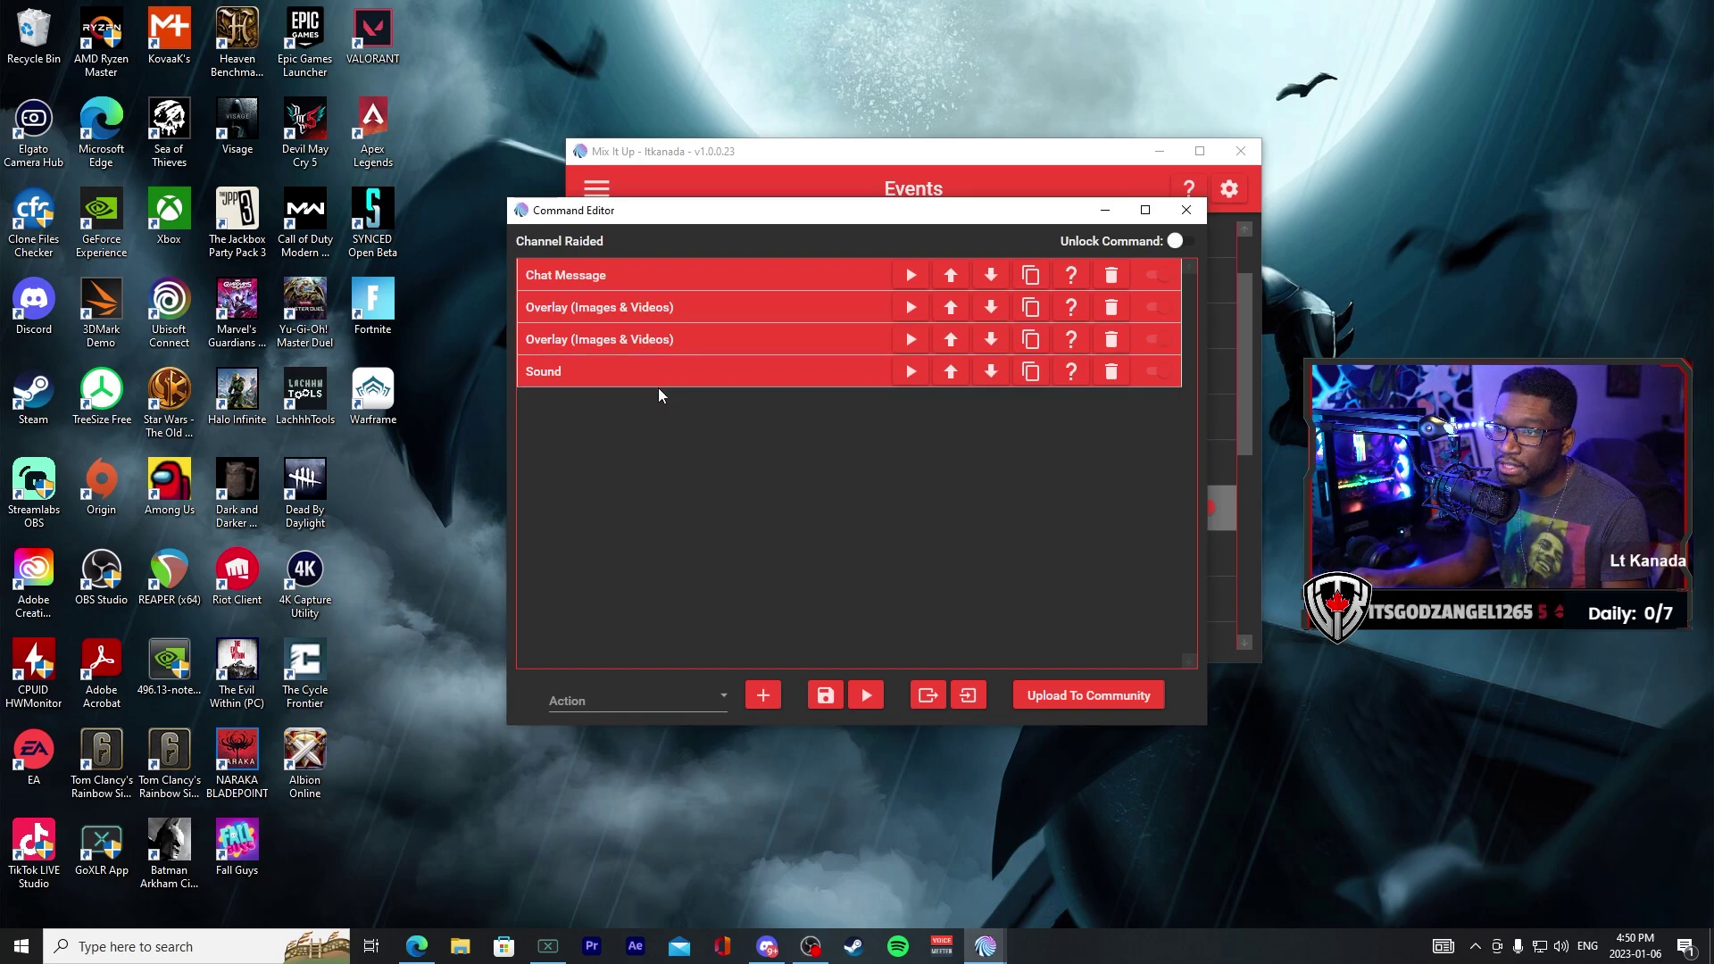
left_click_drag(663, 307, 667, 384)
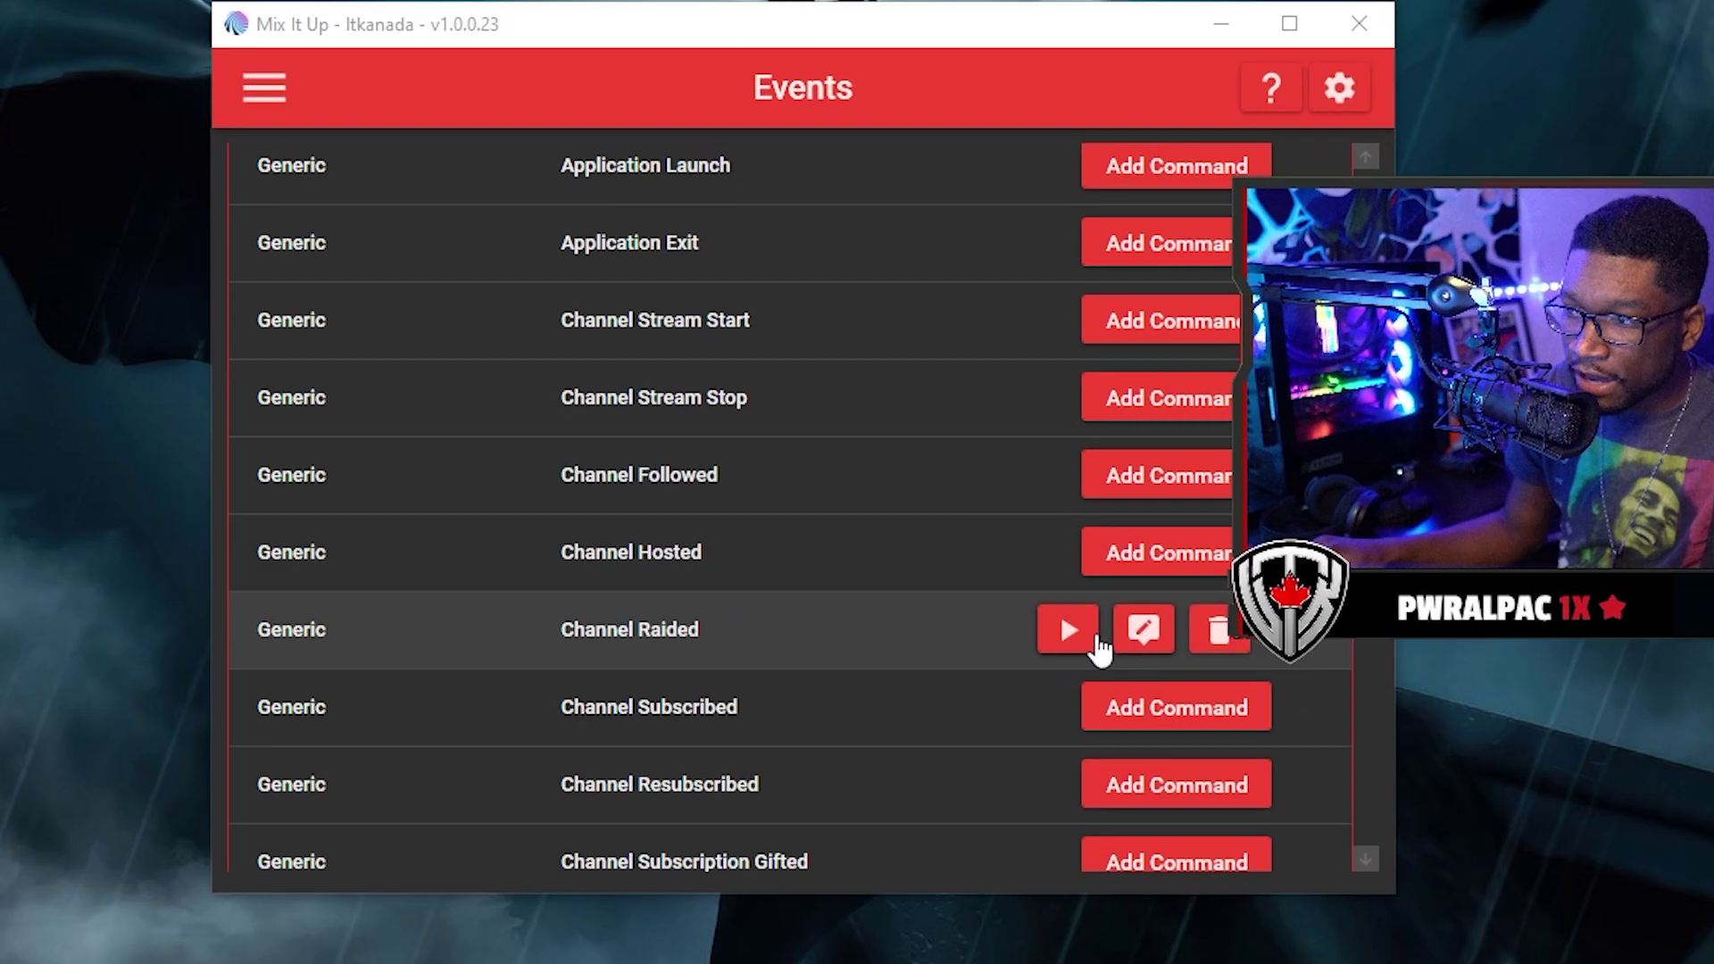
Step: Edit Channel Raided and add a new Overlay (Images & Videos) action set to Image
left_click(1145, 632)
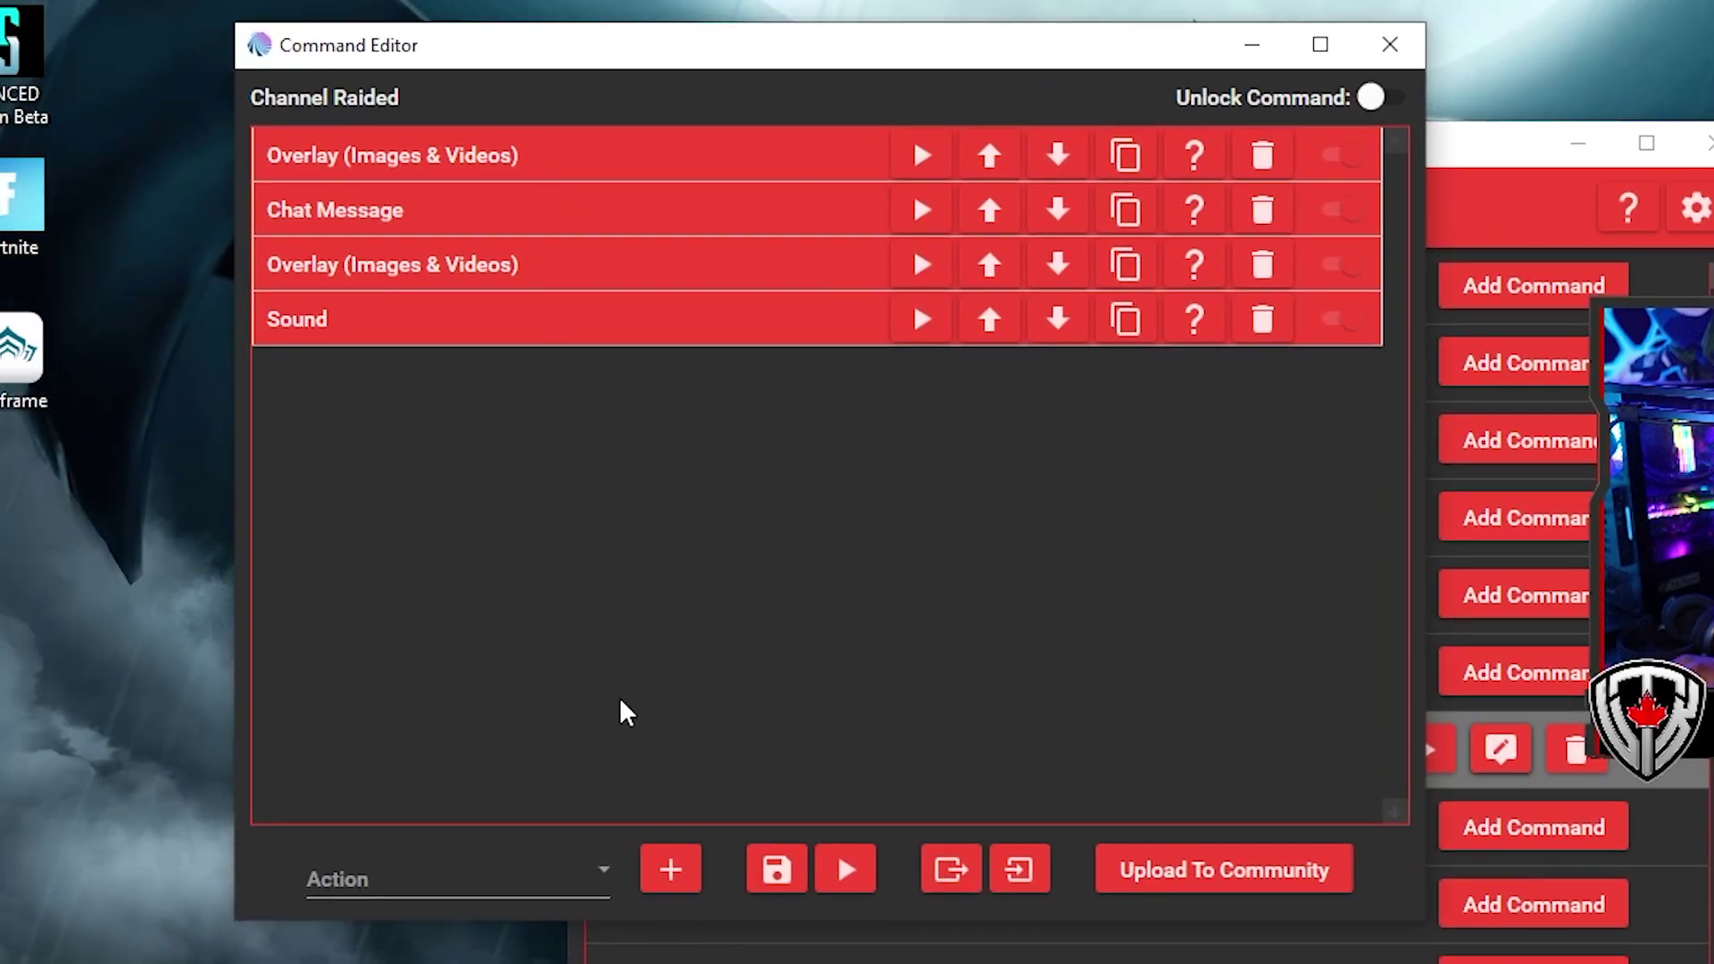
left_click(581, 885)
left_click(438, 711)
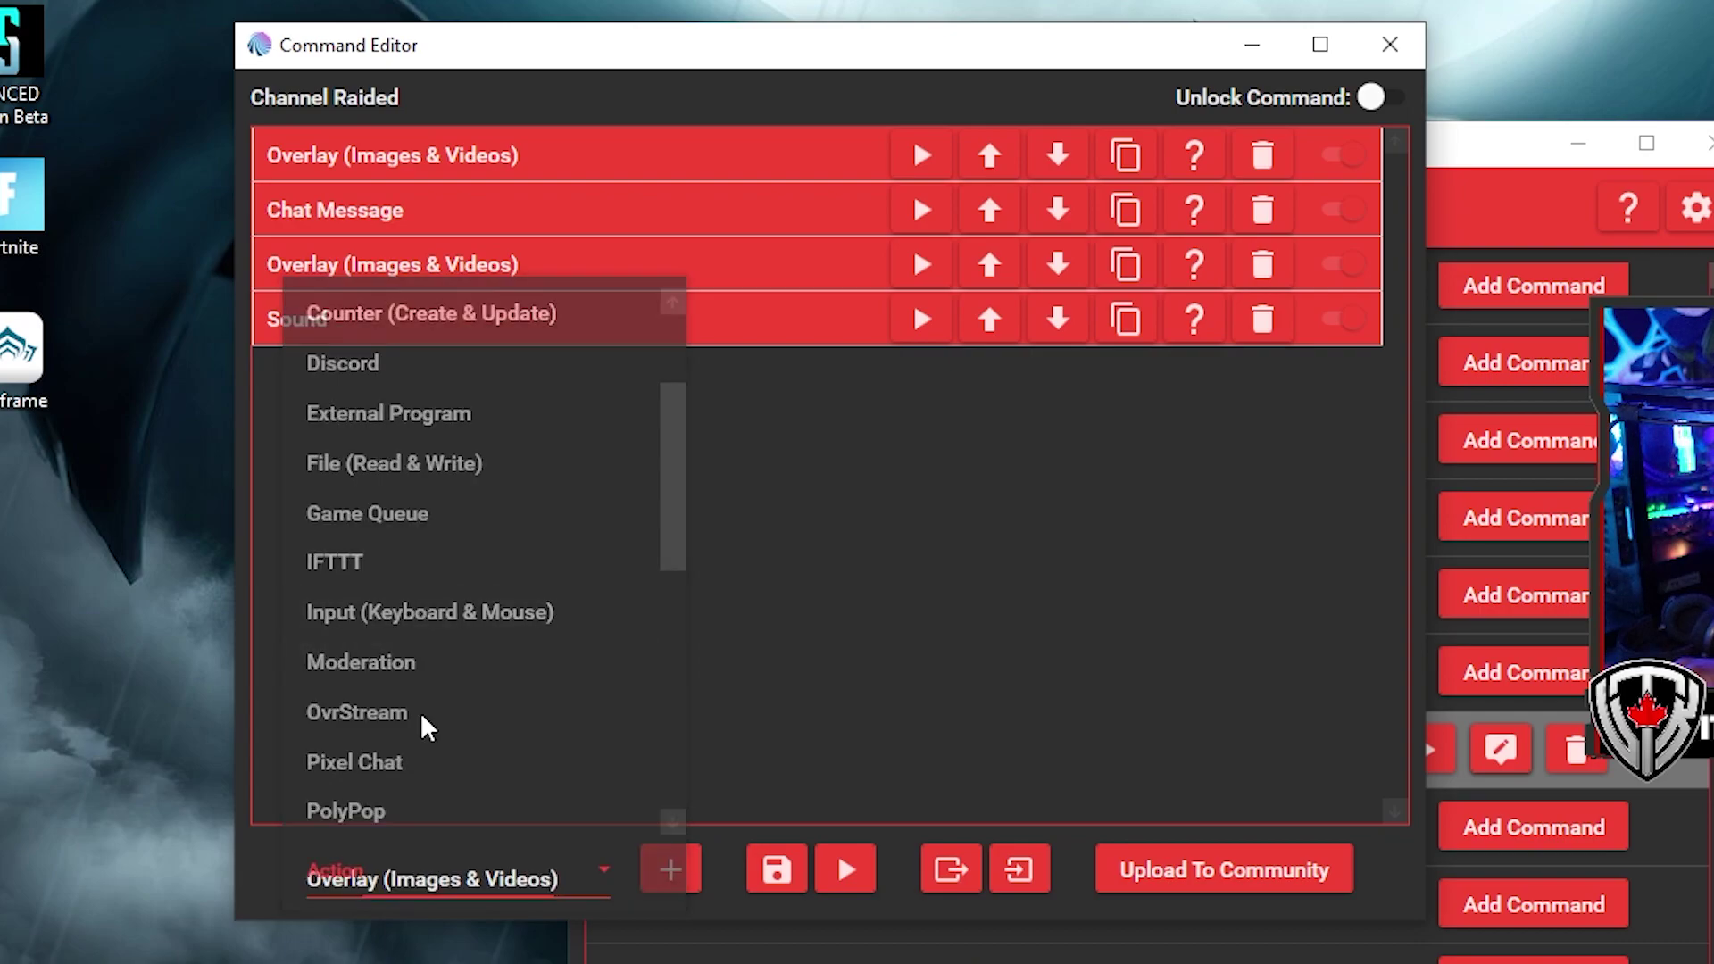
left_click(670, 869)
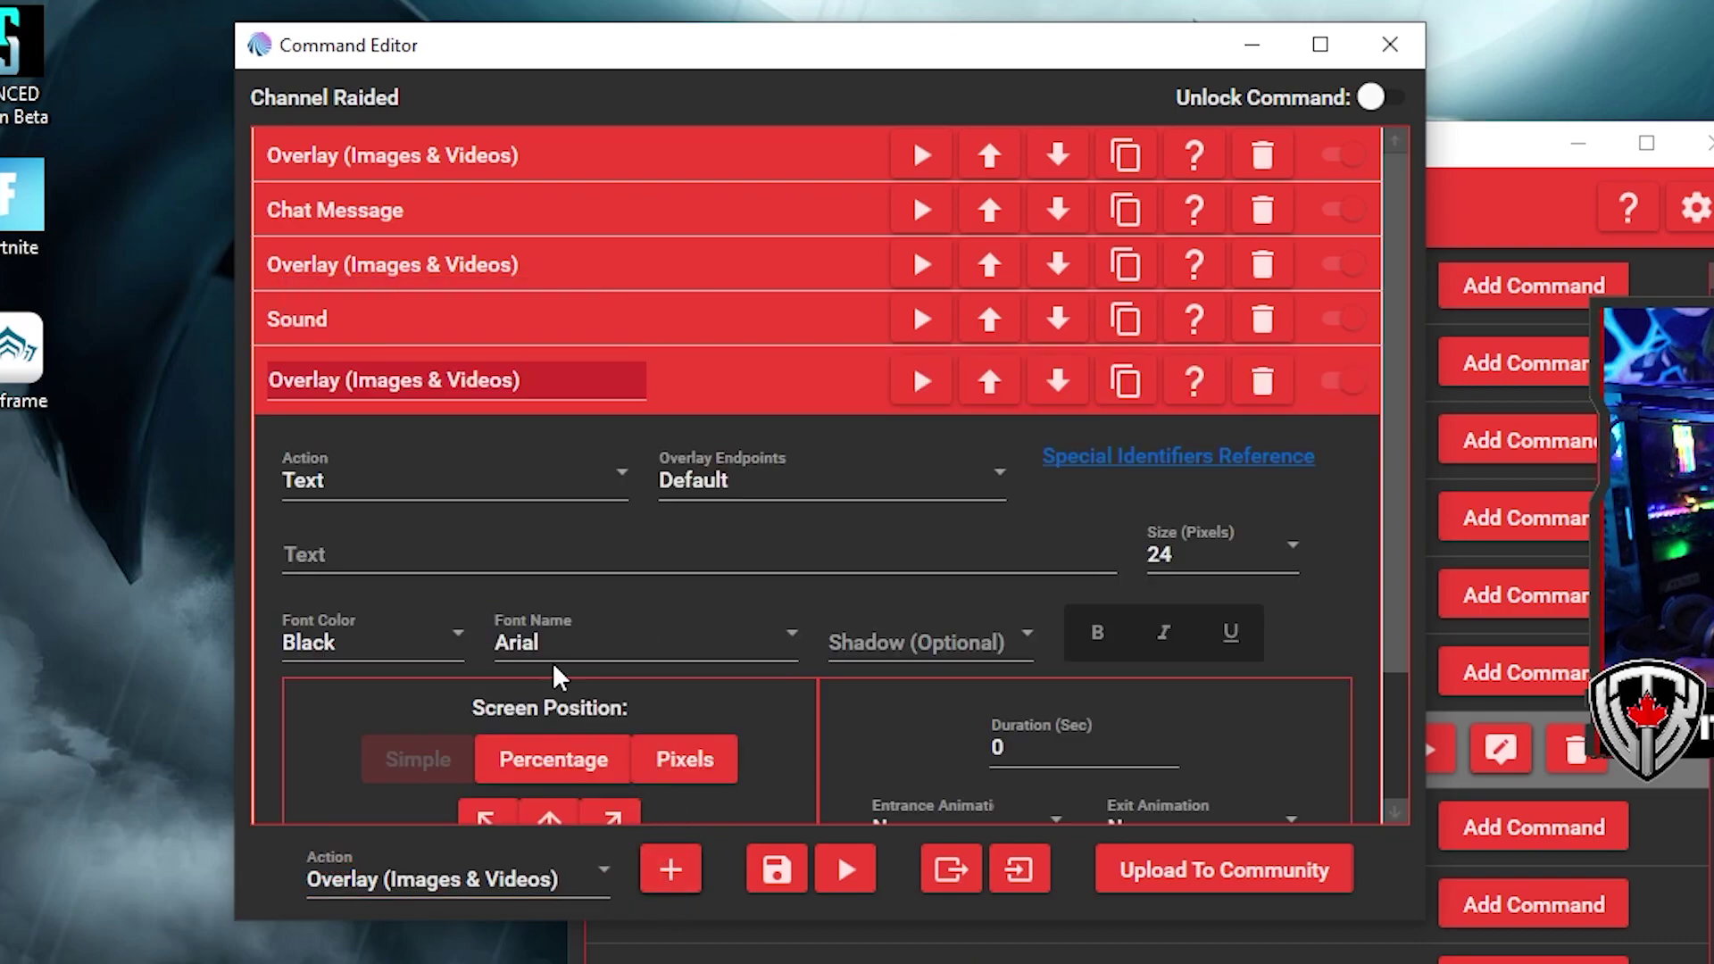
left_click(554, 490)
left_click(350, 540)
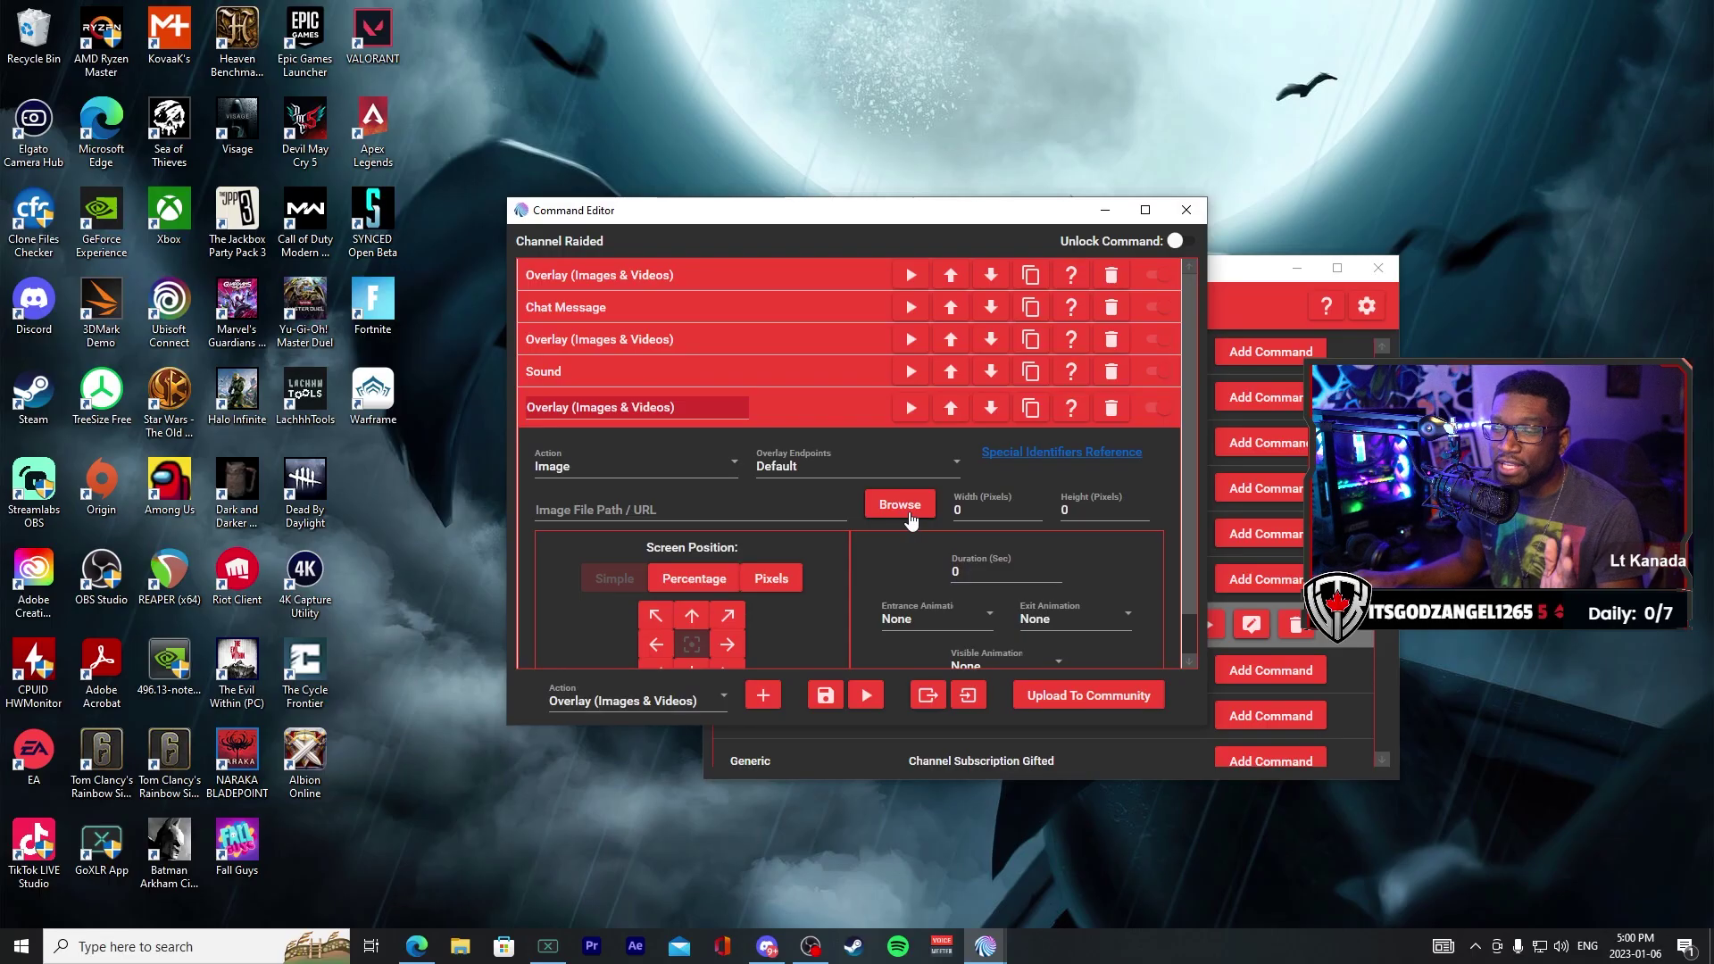
Step: Set the image overlay to GIFs > Confet.gif on Large Overlay for 7 seconds
left_click(909, 505)
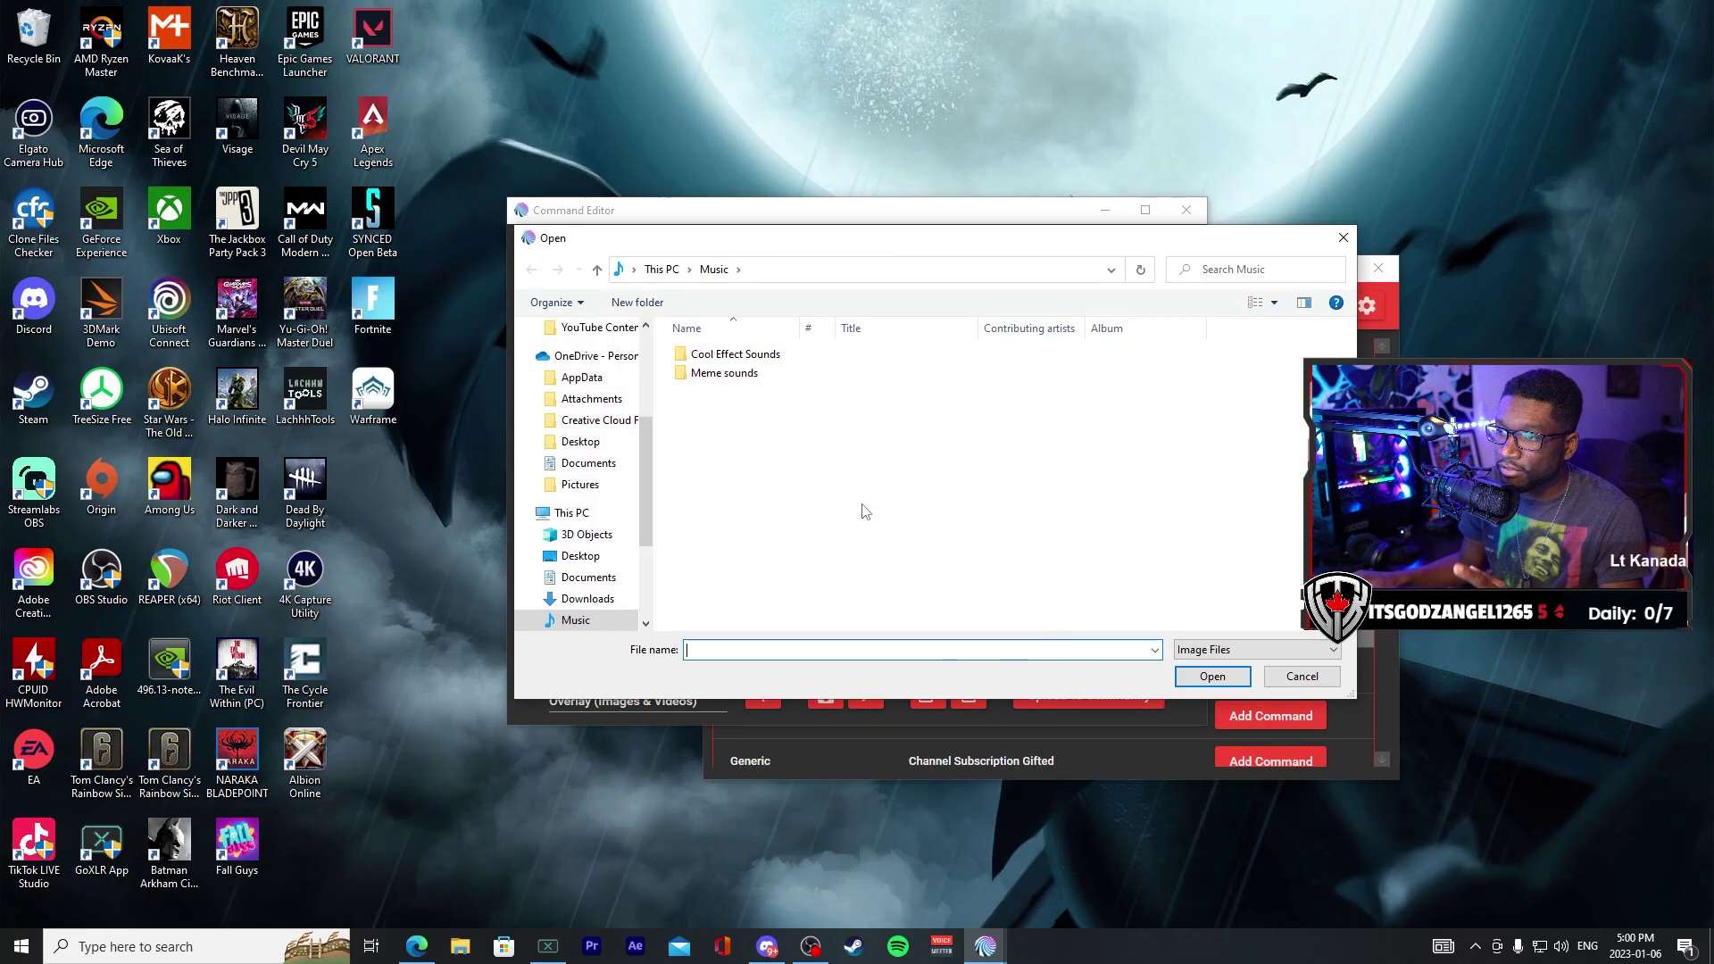
scroll(587, 572, "down", 5)
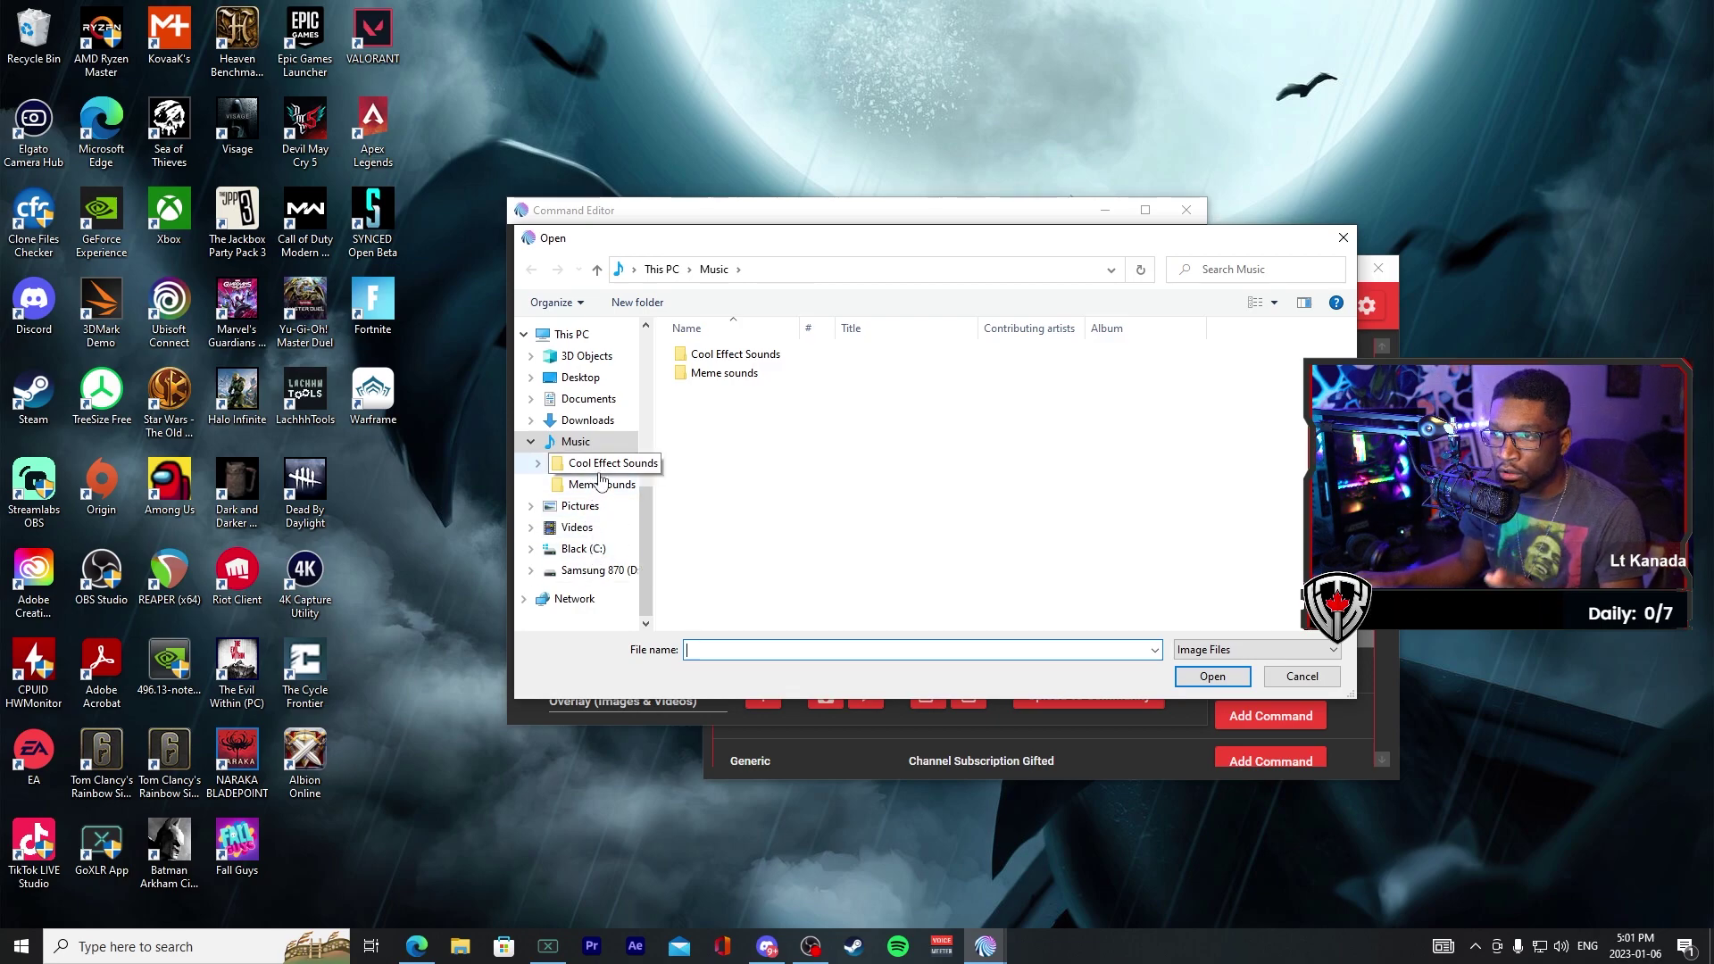
scroll(585, 449, "up", 4)
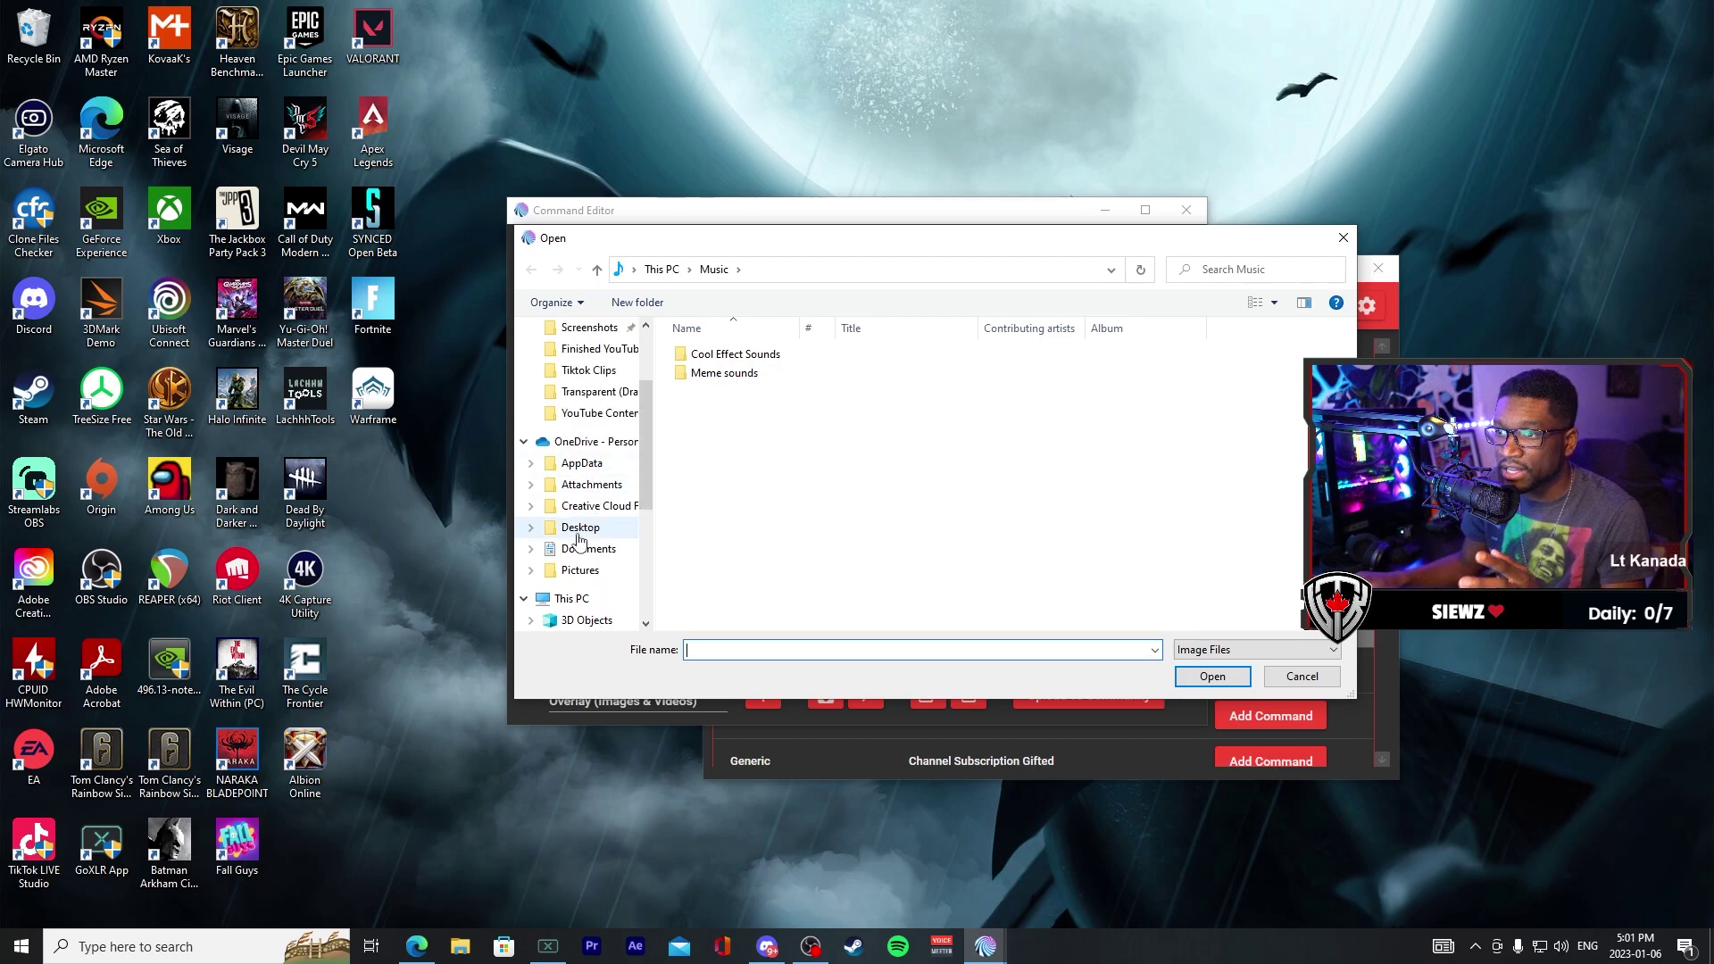
left_click(530, 570)
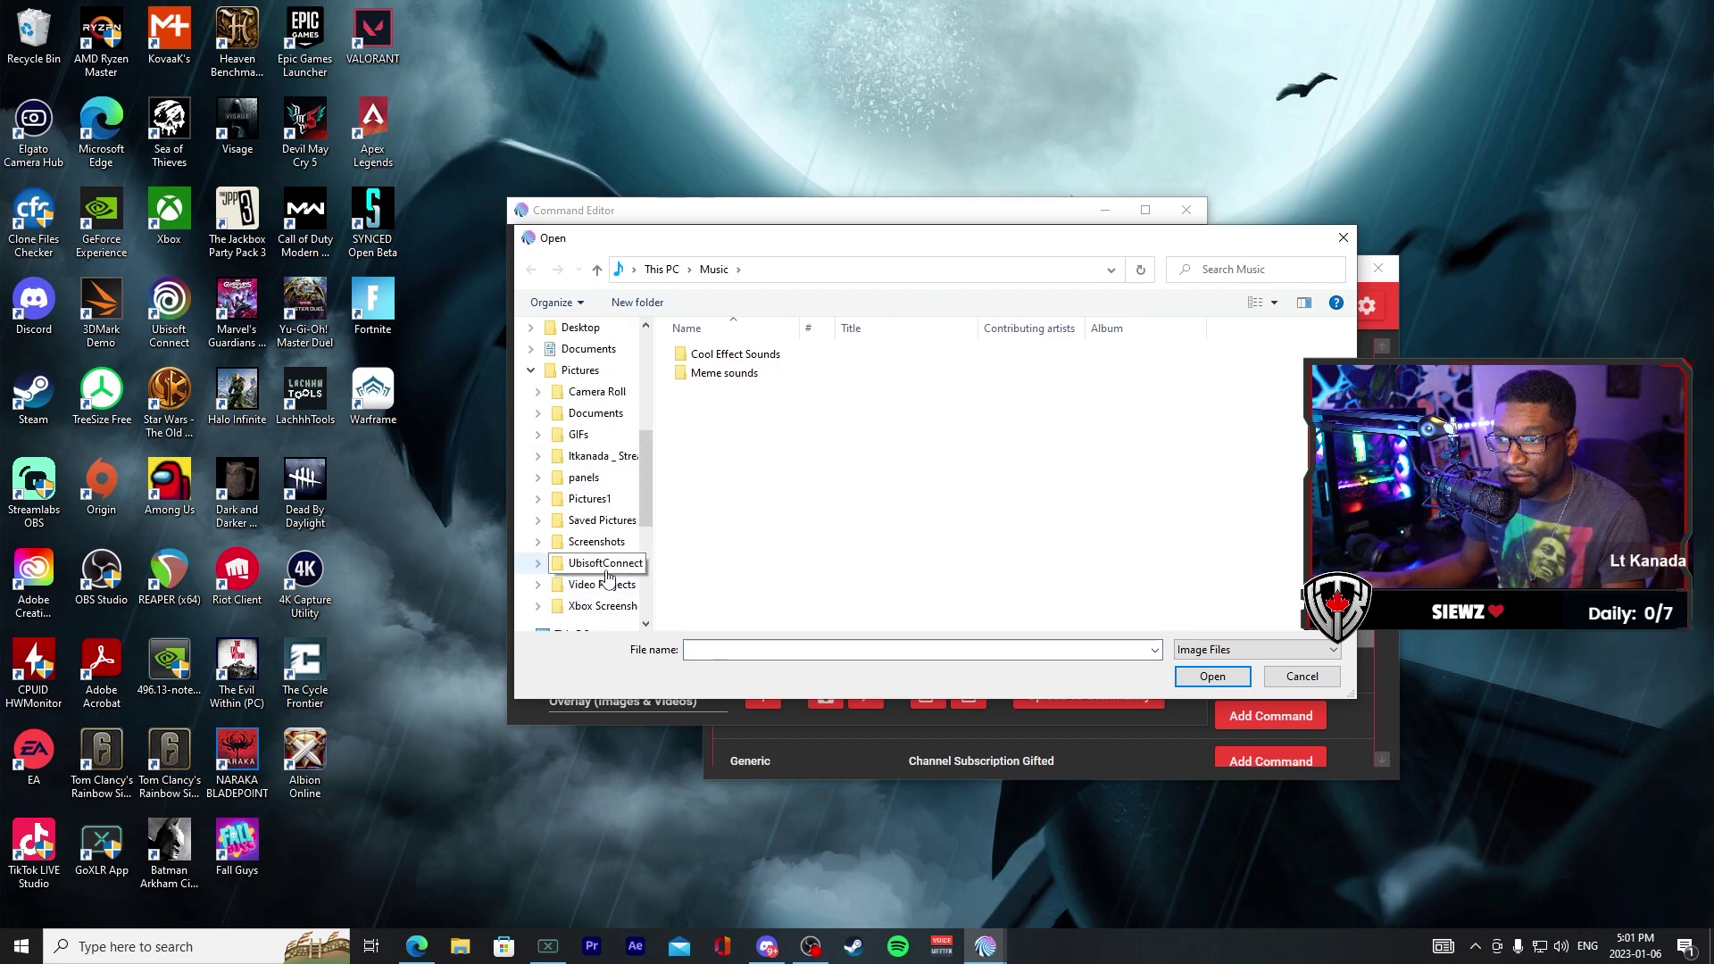
left_click(579, 434)
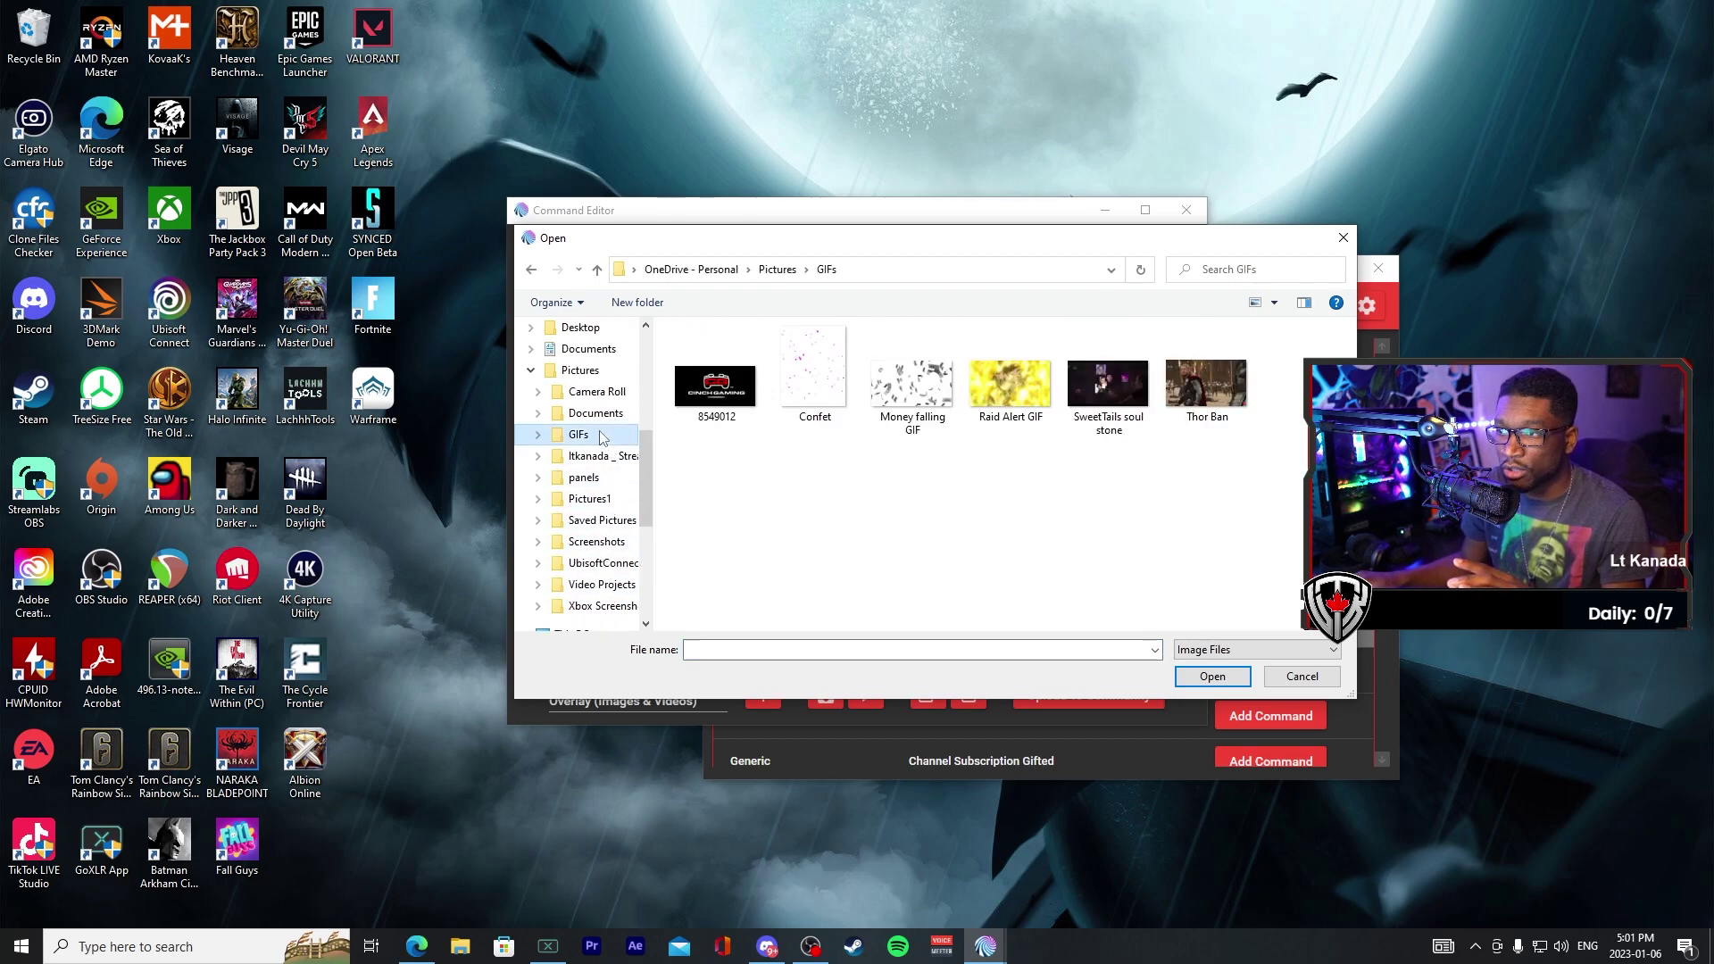
double_click(823, 382)
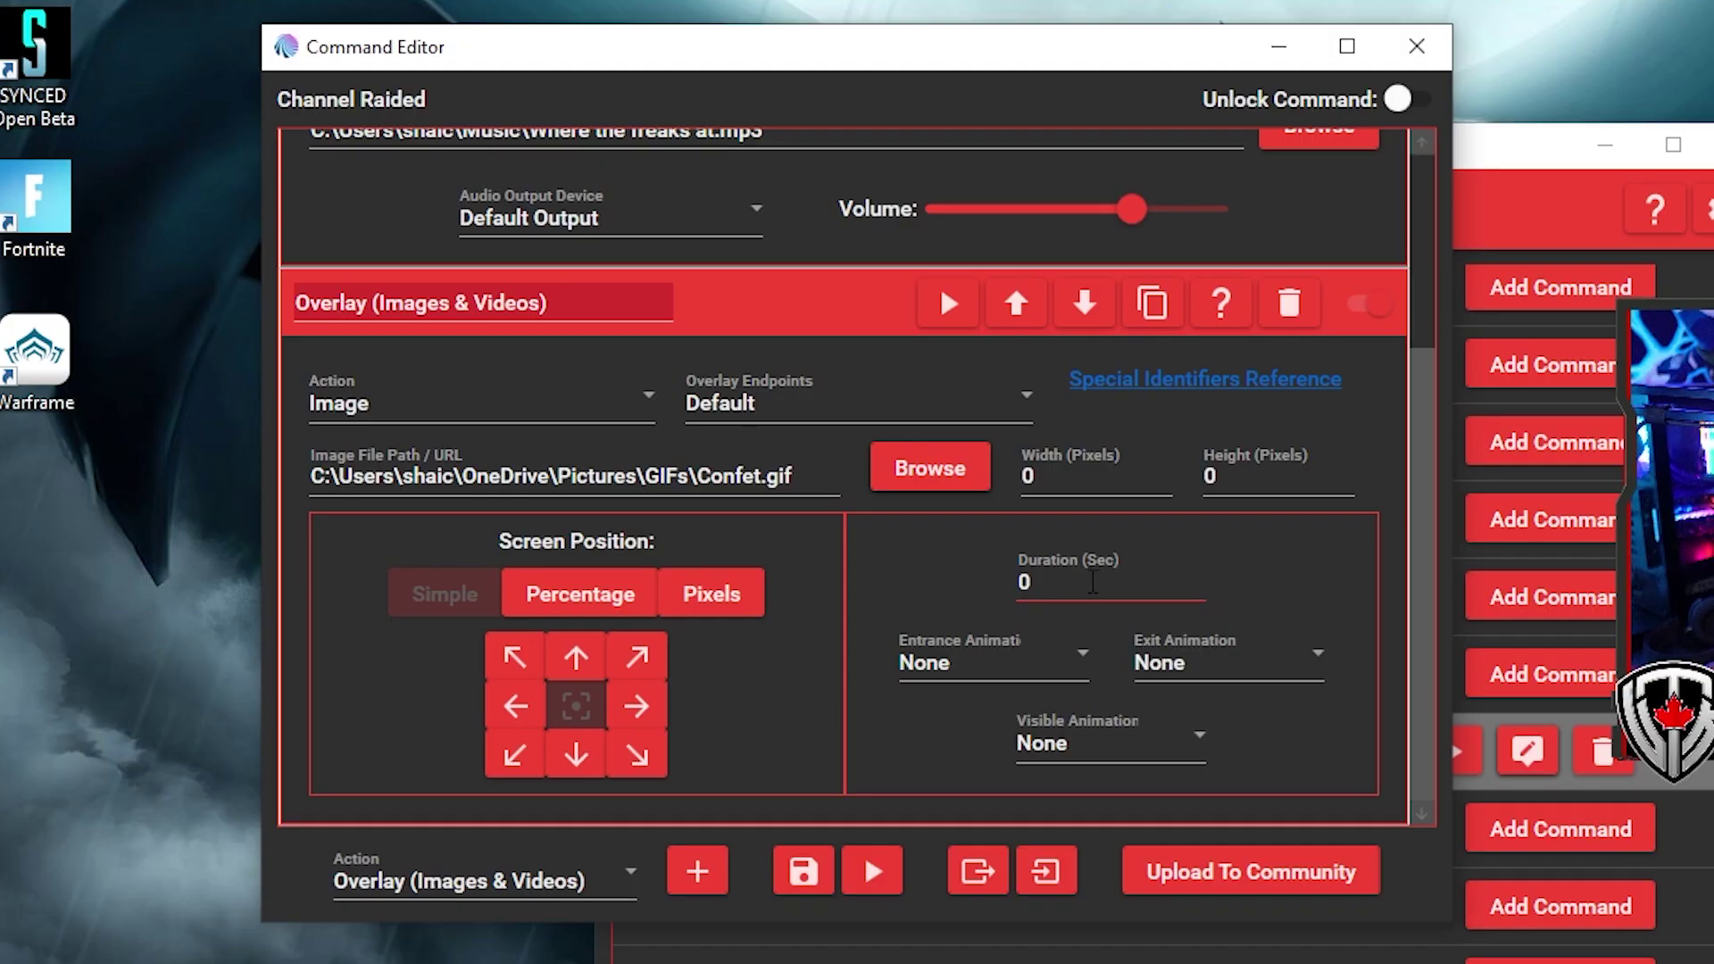
left_click(878, 410)
left_click(844, 453)
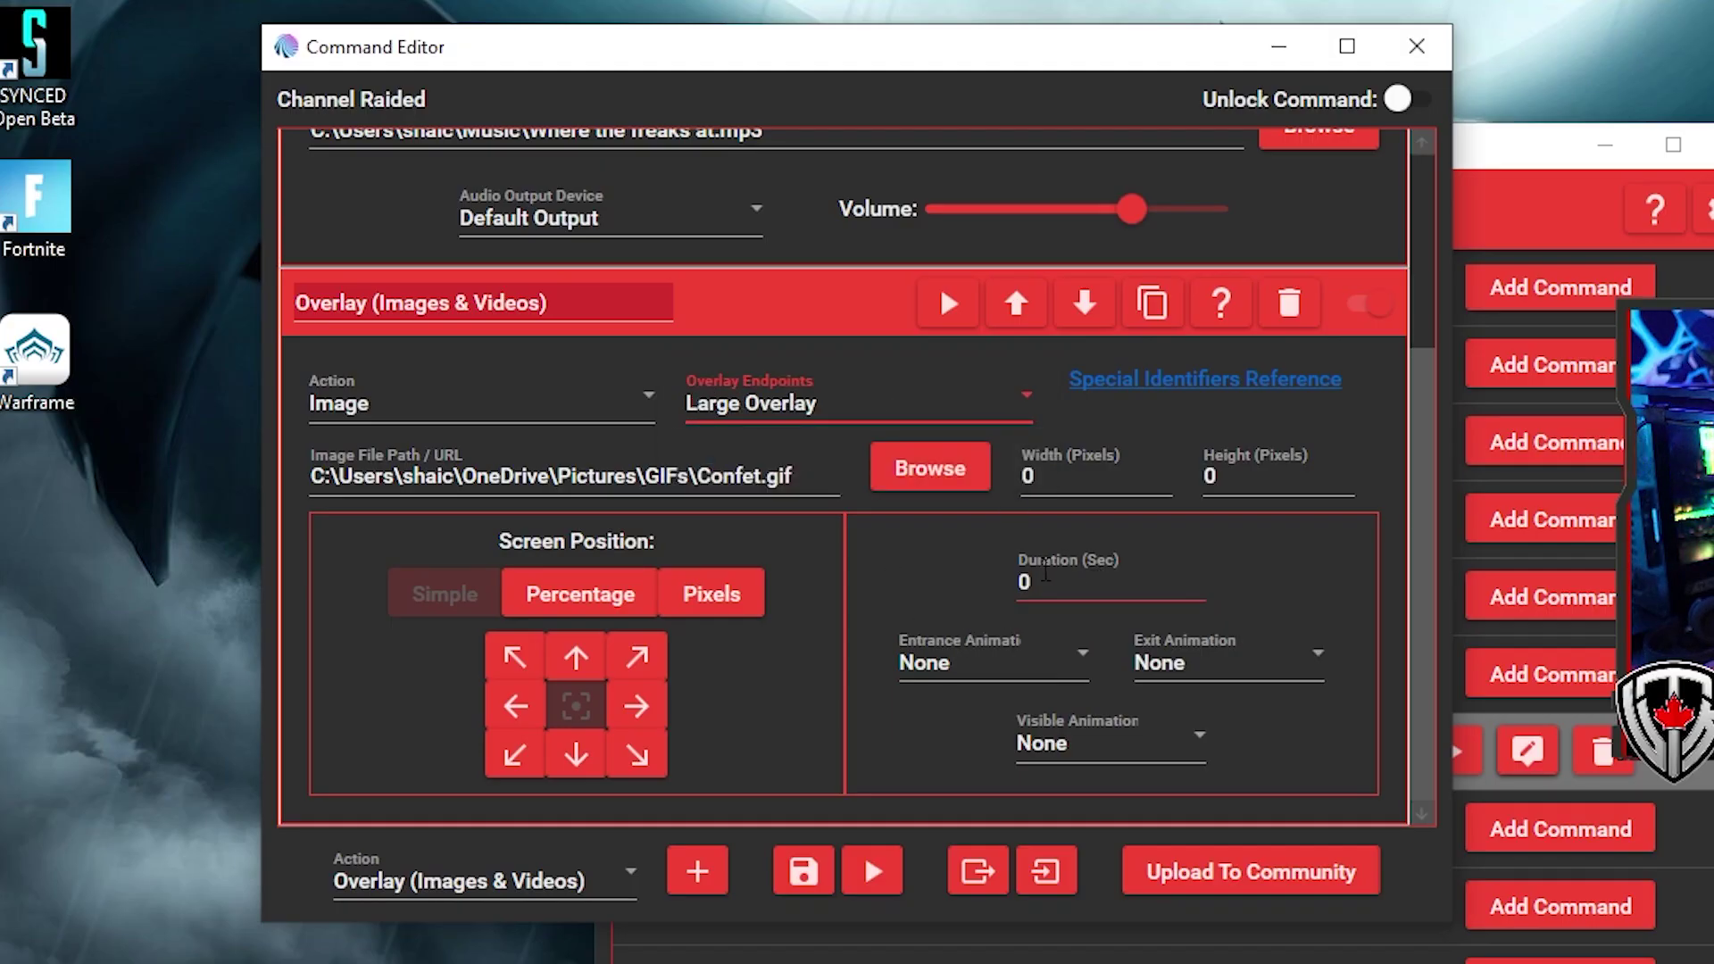
left_click(1036, 584)
type("7")
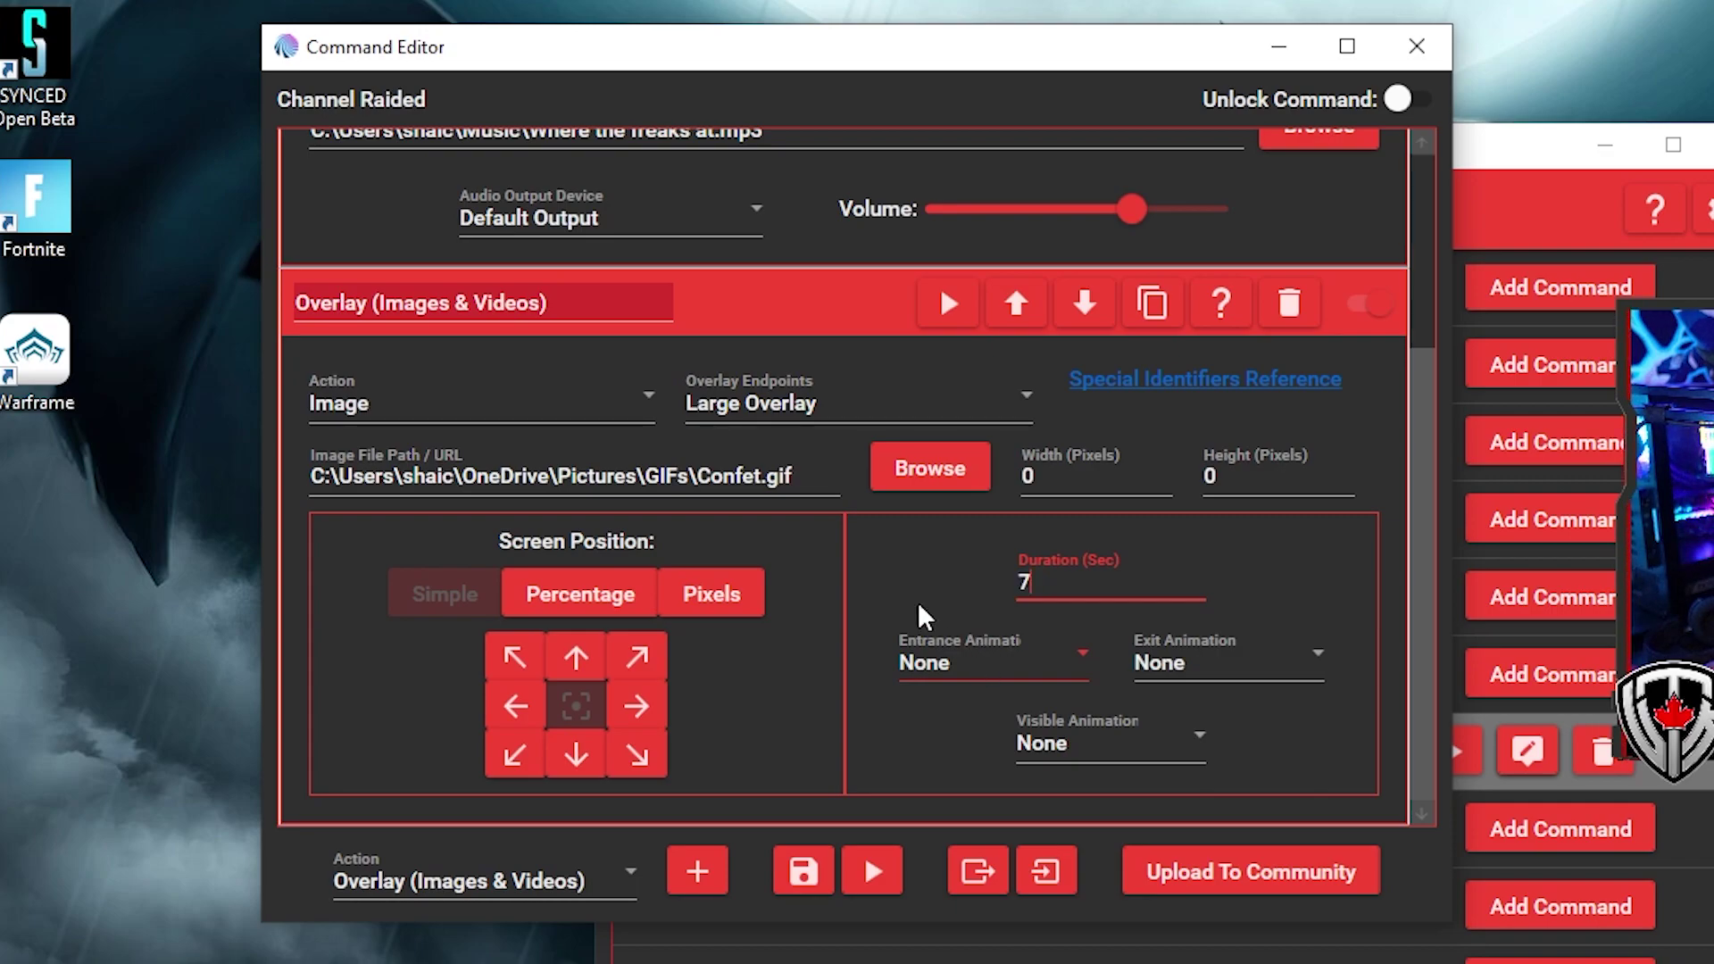
left_click(758, 326)
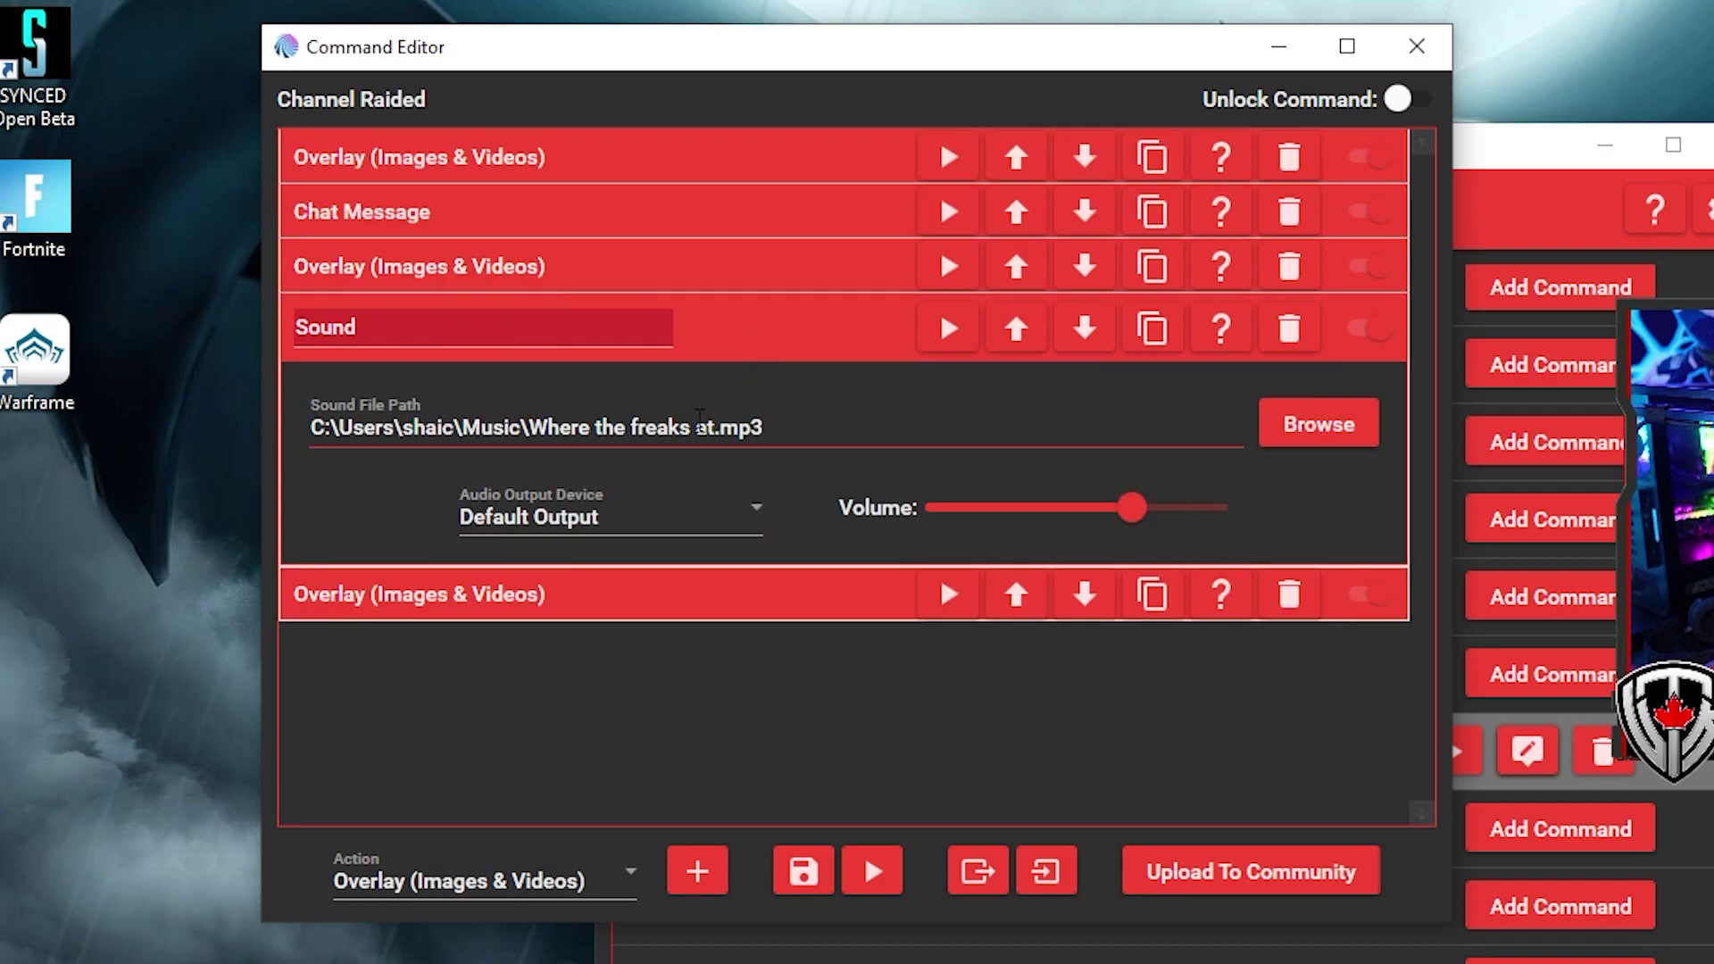
Step: Change the Welcome Raiders!!! text overlay's duration to 8 seconds and save the command
left_click(719, 338)
left_click(555, 158)
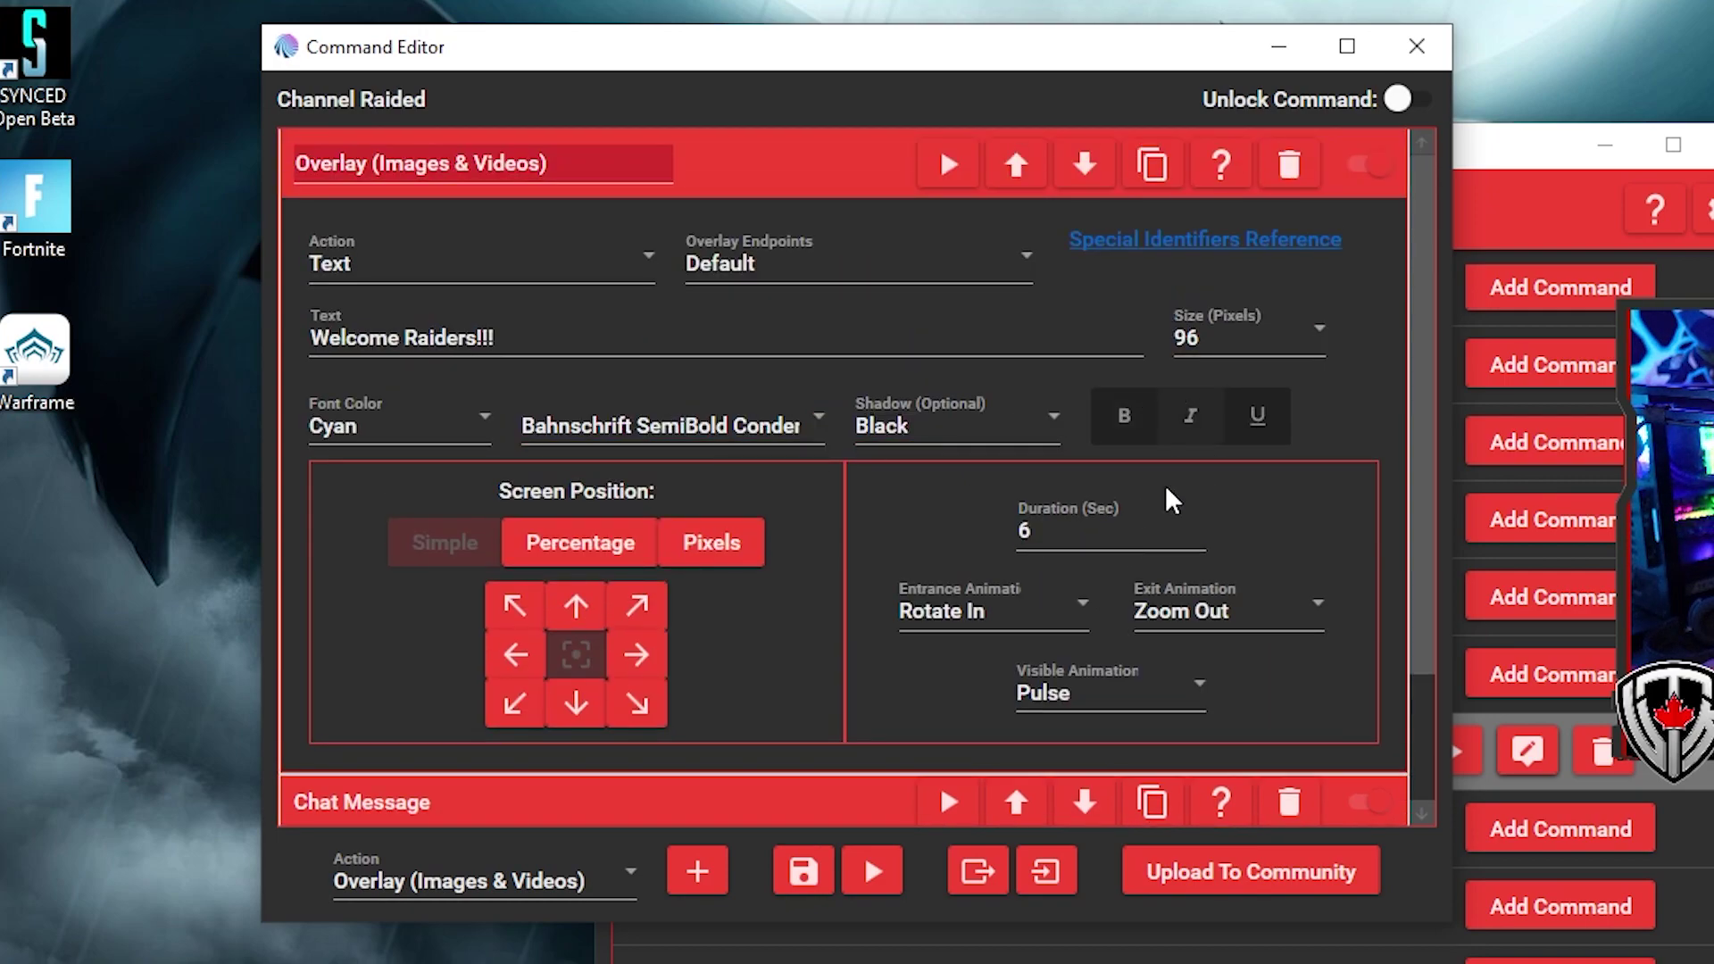
left_click(1023, 533)
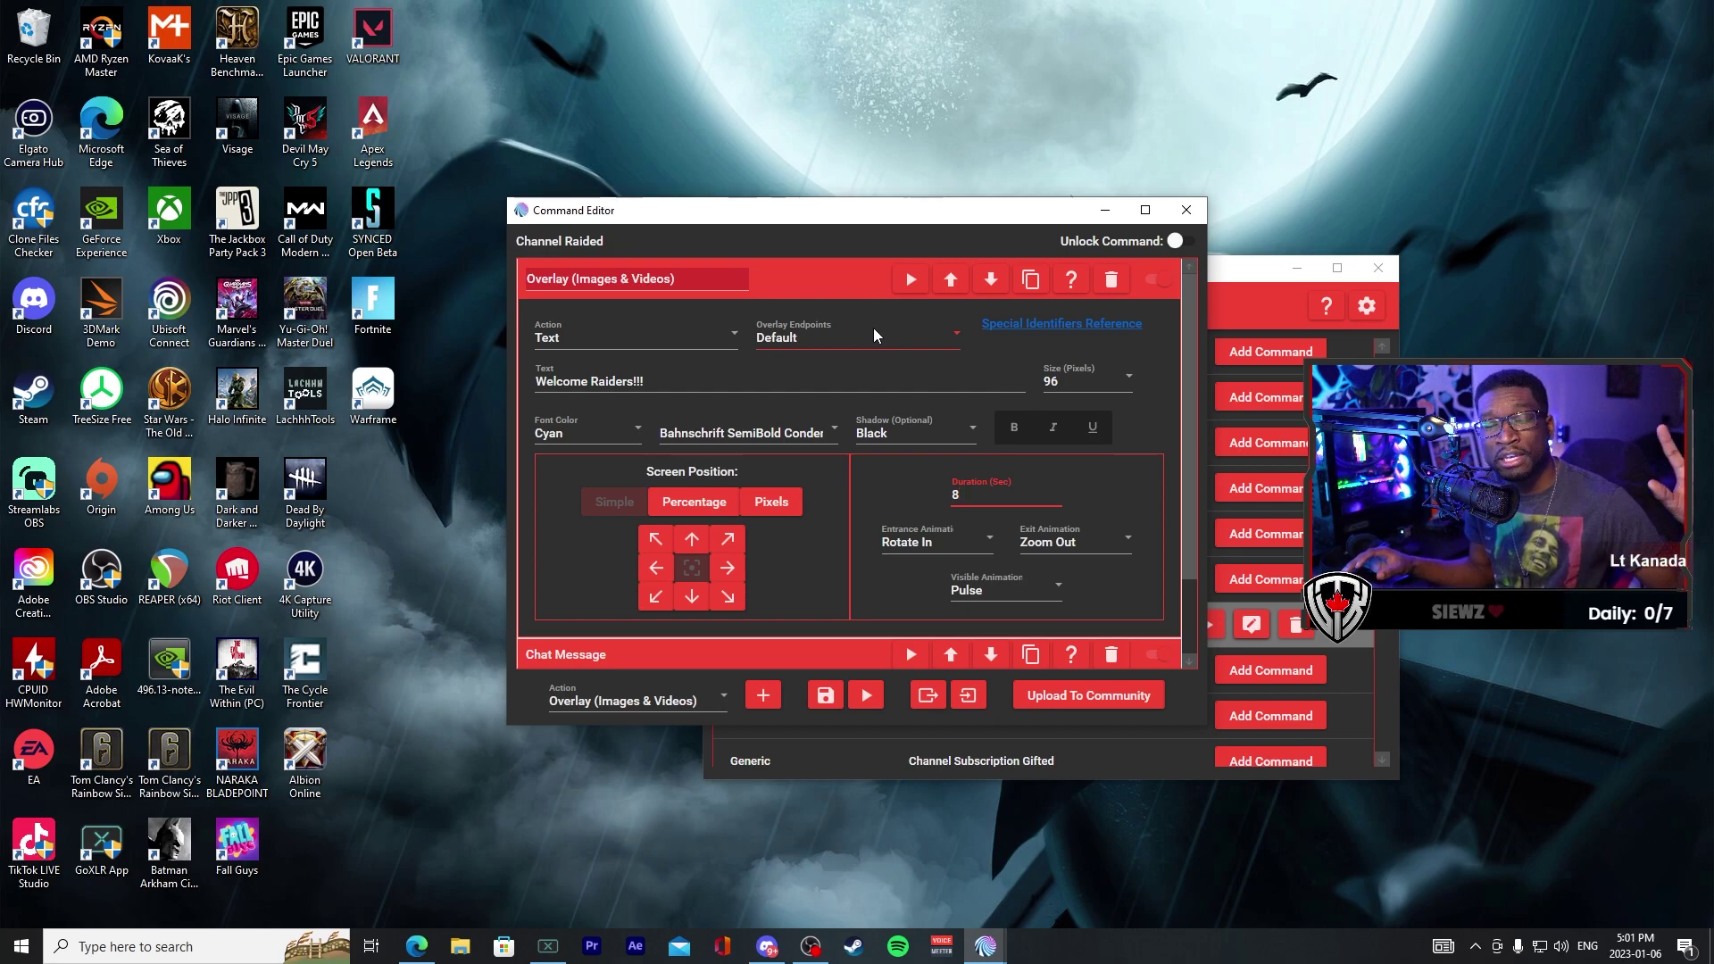
left_click(836, 697)
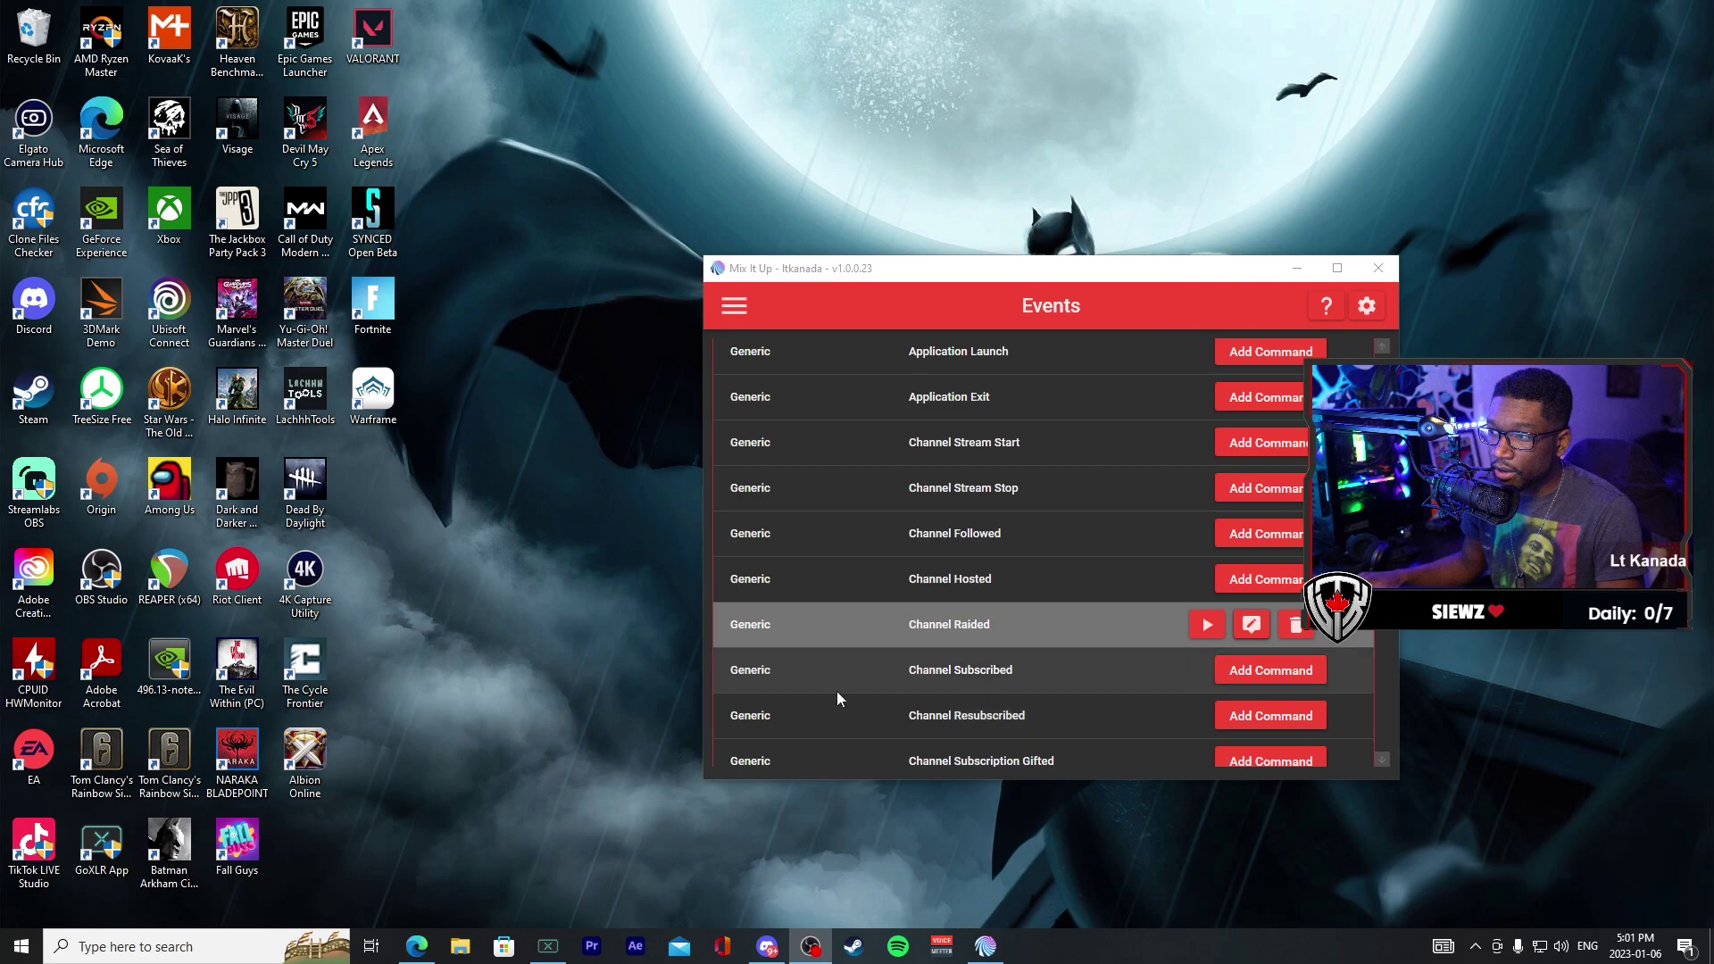
scroll(1241, 590, "down", 1)
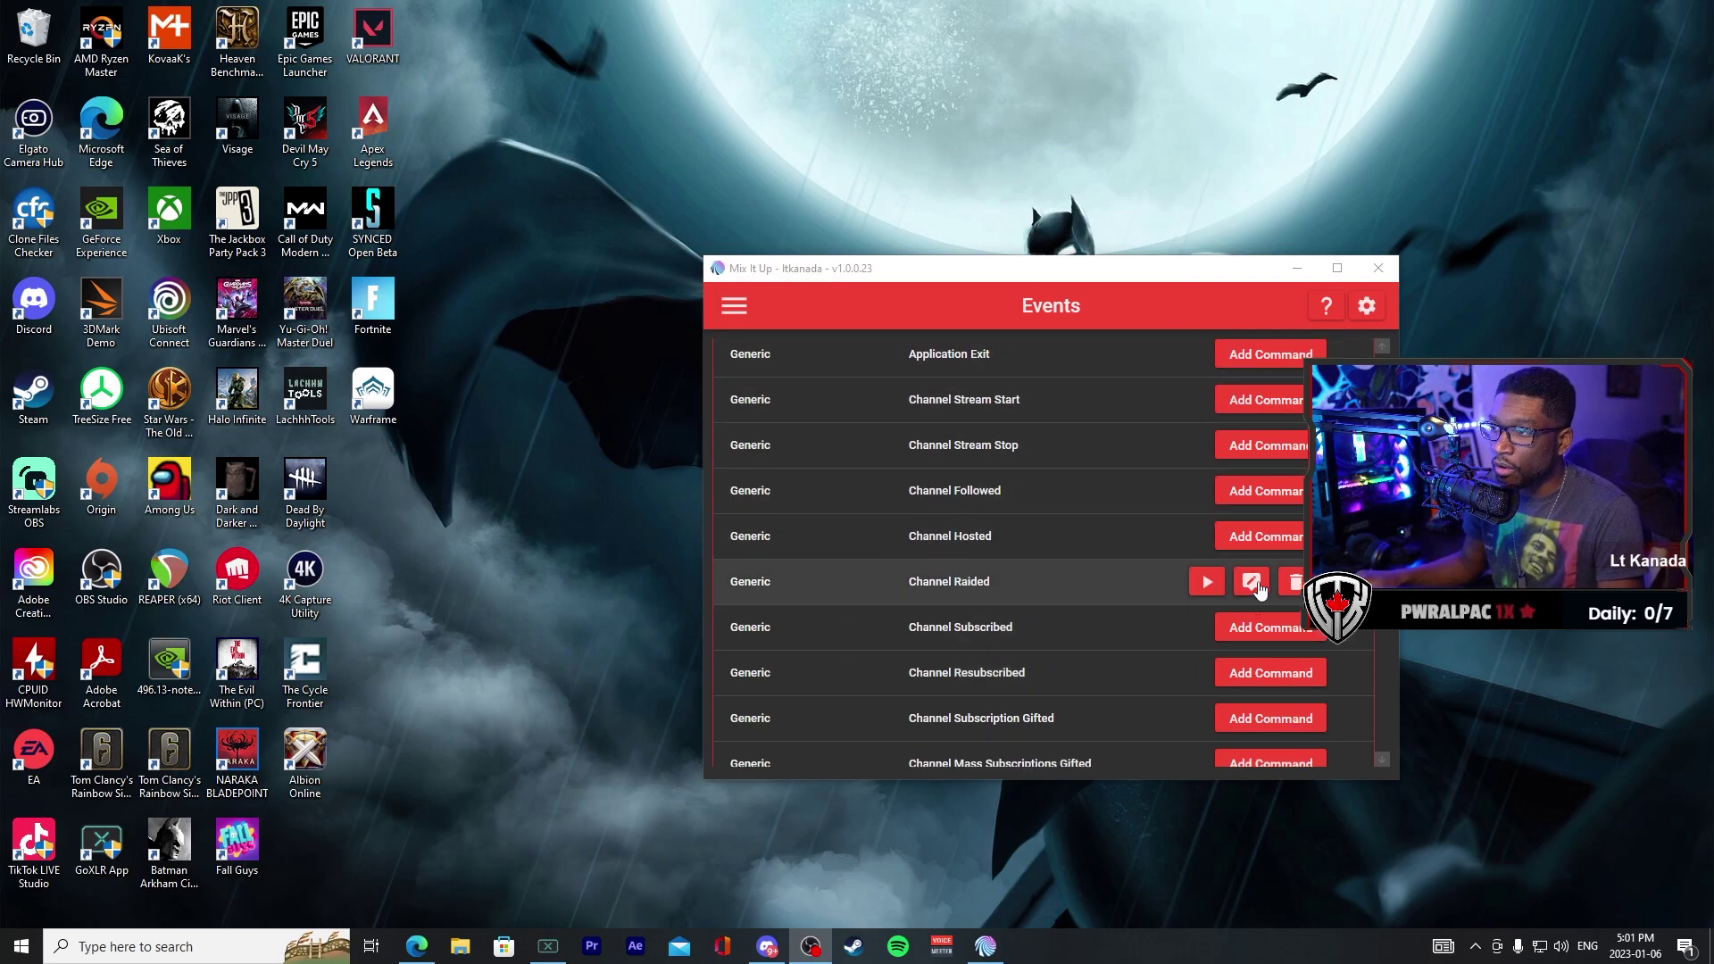